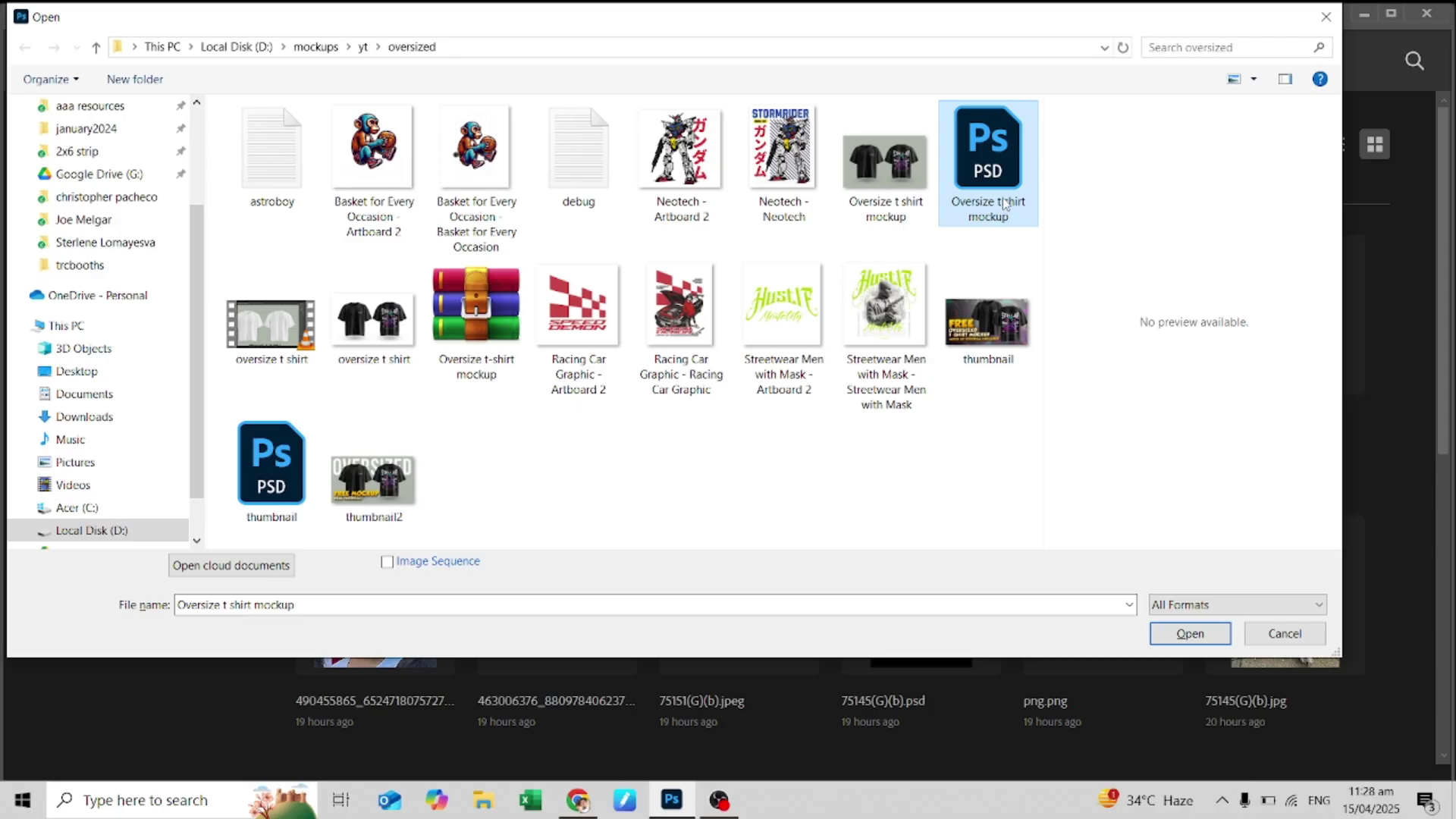
Step: Open the Oversize t shirt mockup PSD from the oversized folder
key(Return)
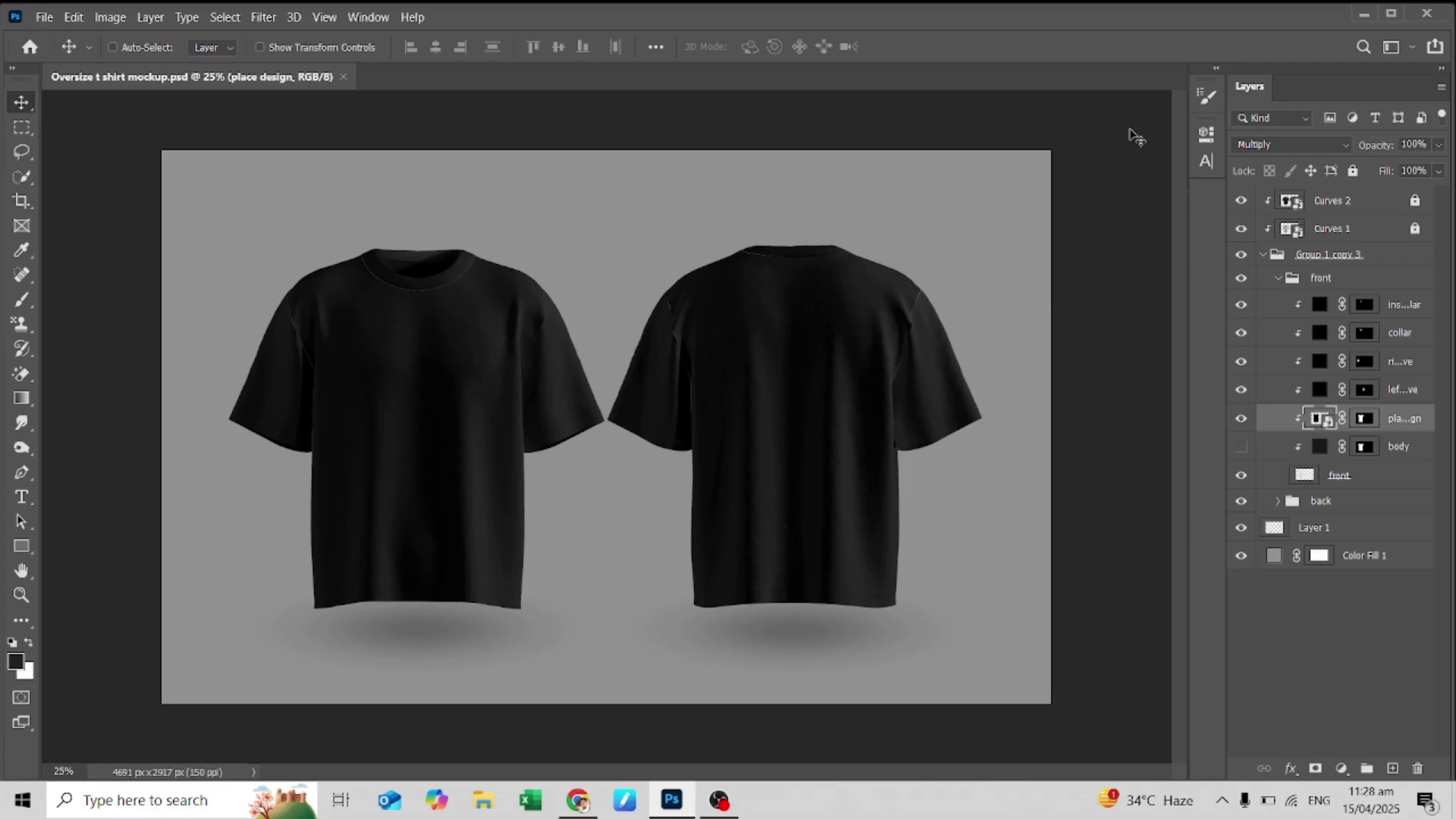
Step: Set the front shirt's collar fill colour to f4f4f4
click(1319, 304)
double_click(1319, 332)
click(924, 461)
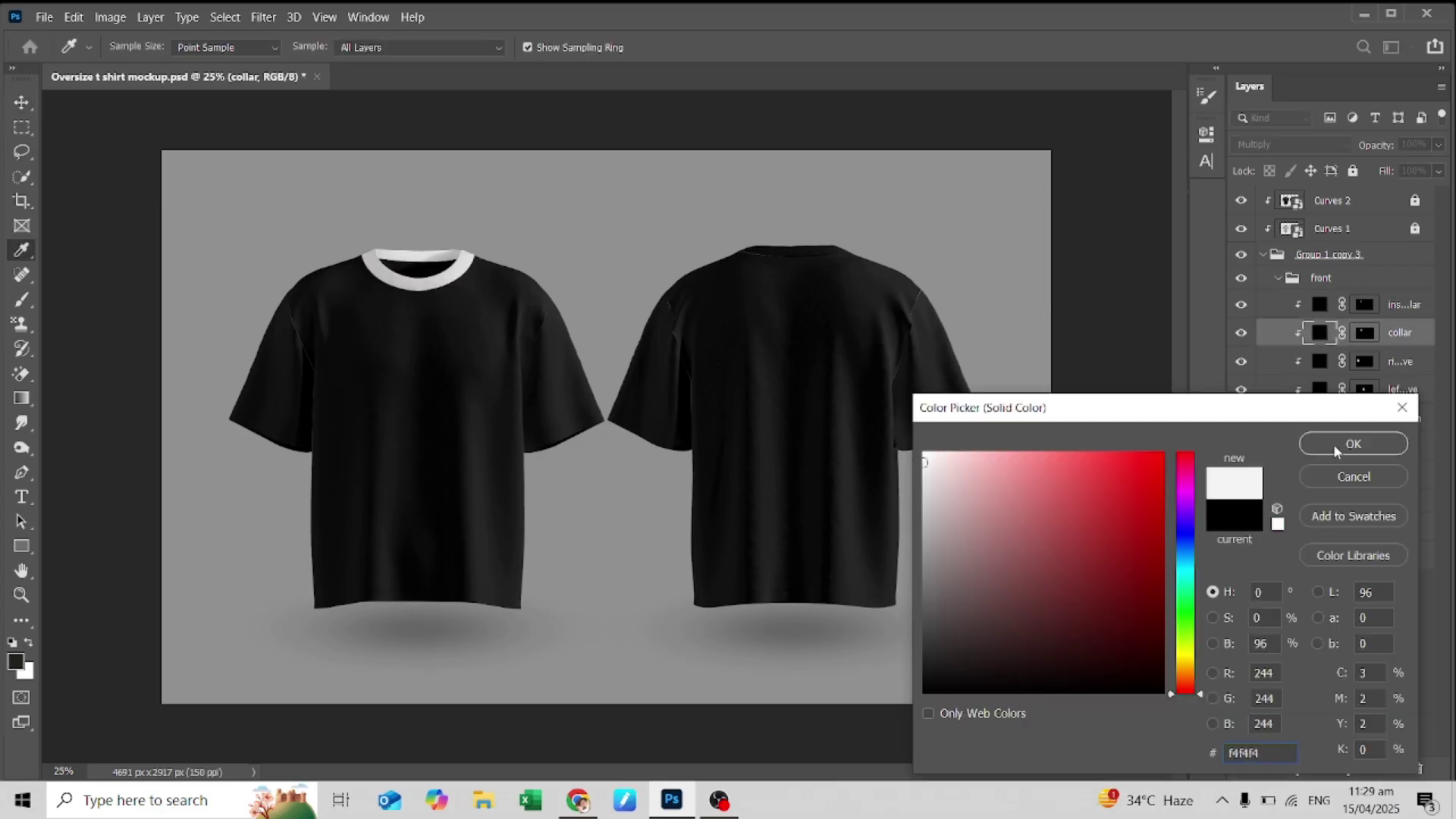
click(1352, 443)
Step: Recolour the front shirt's right and left sleeve fills to near-white
double_click(1319, 360)
click(926, 458)
click(1353, 444)
double_click(1319, 388)
click(926, 459)
click(1353, 443)
Step: Recolour the front shirt's inside collar near-white, and try the same colour on its body fill
double_click(1320, 304)
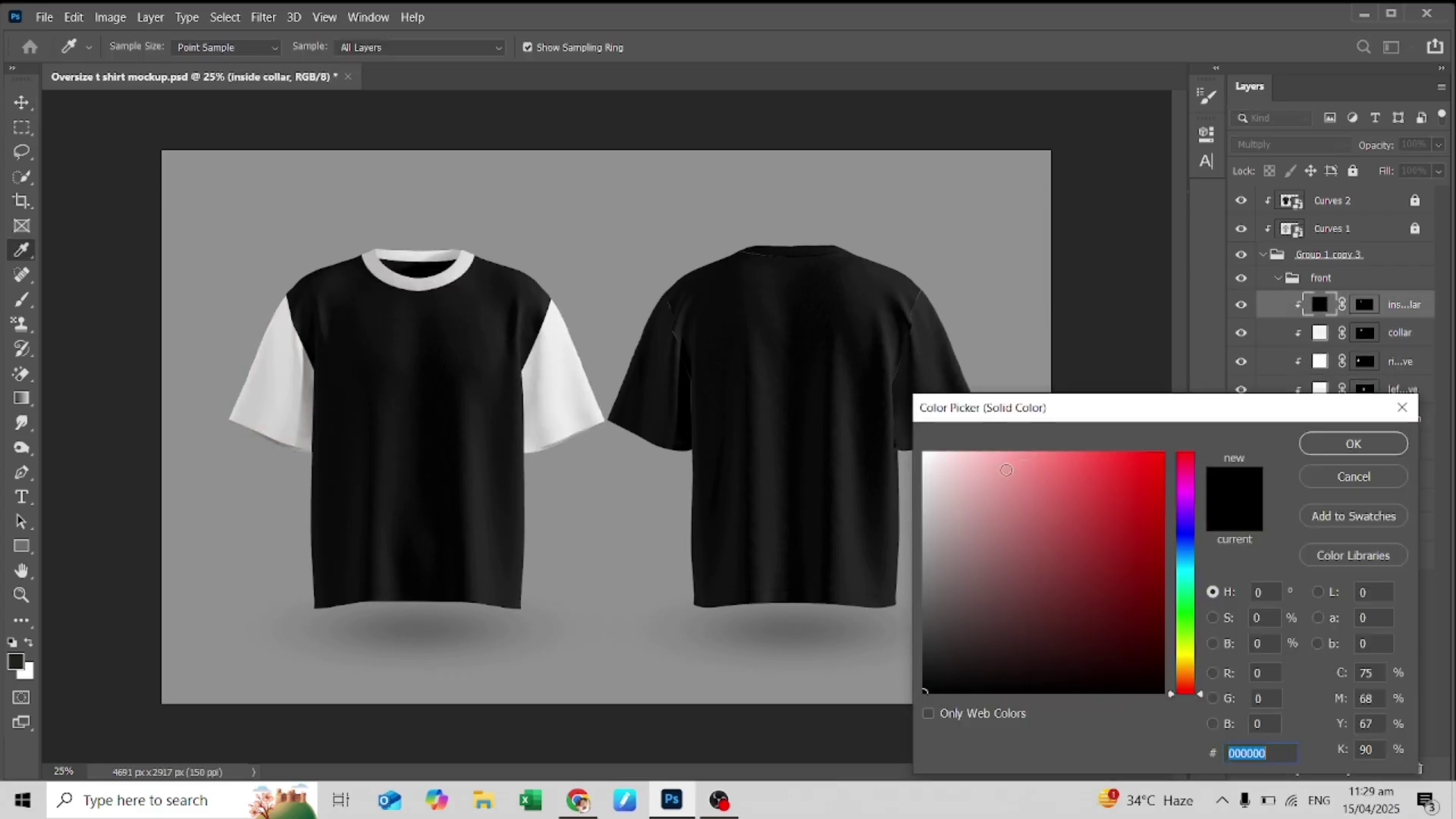
click(927, 458)
click(1353, 443)
click(1244, 447)
double_click(1319, 446)
click(926, 458)
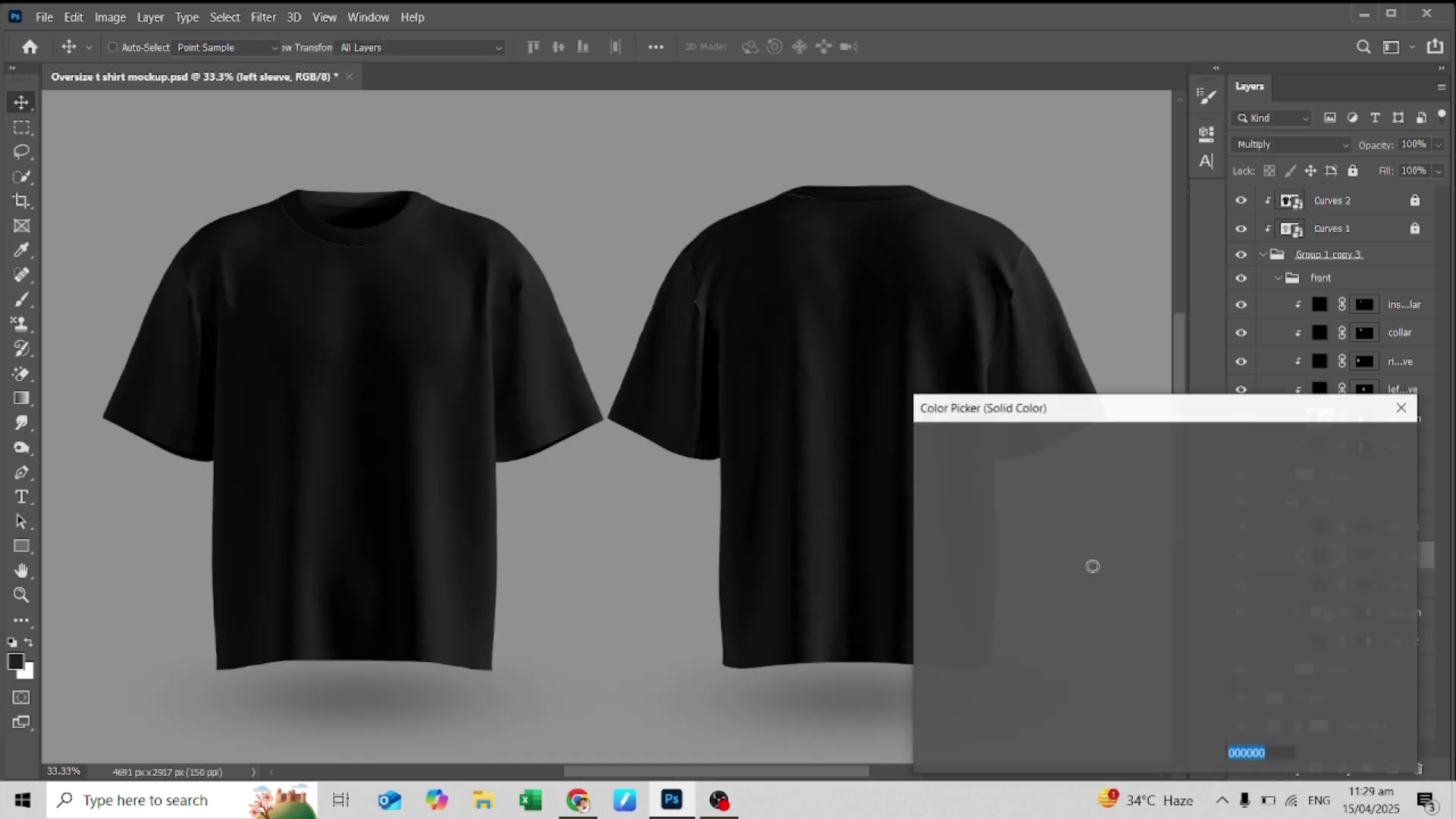
Step: Leave the back shirt's left sleeve colour as it is and set its Color Fill 2 layer to black
click(960, 494)
click(1352, 476)
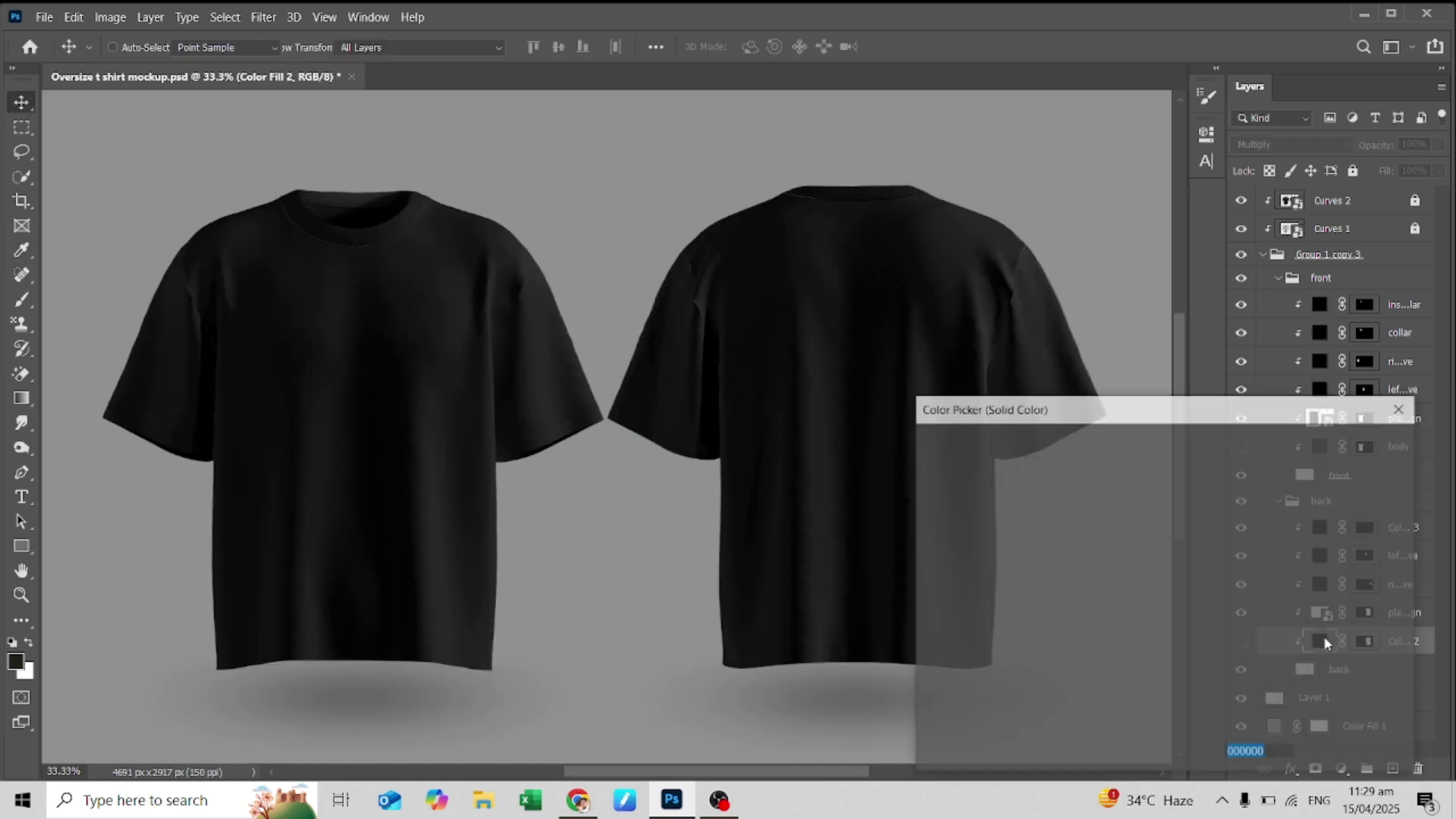
double_click(1319, 641)
click(924, 690)
click(1326, 446)
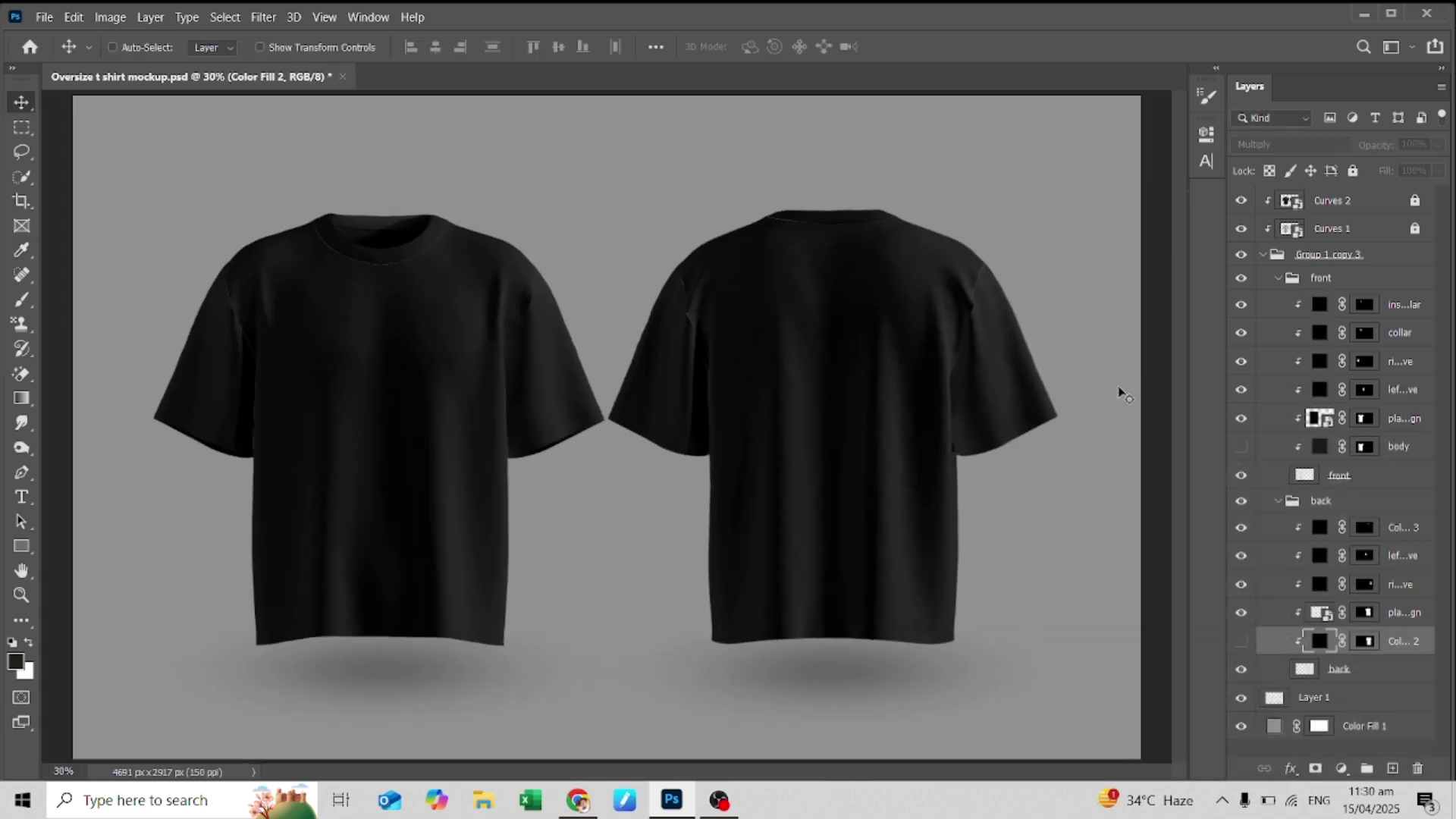
Step: Open the front shirt's place design smart object and preview the Neotech and Streetwear Men with Mask artwork files
double_click(1320, 417)
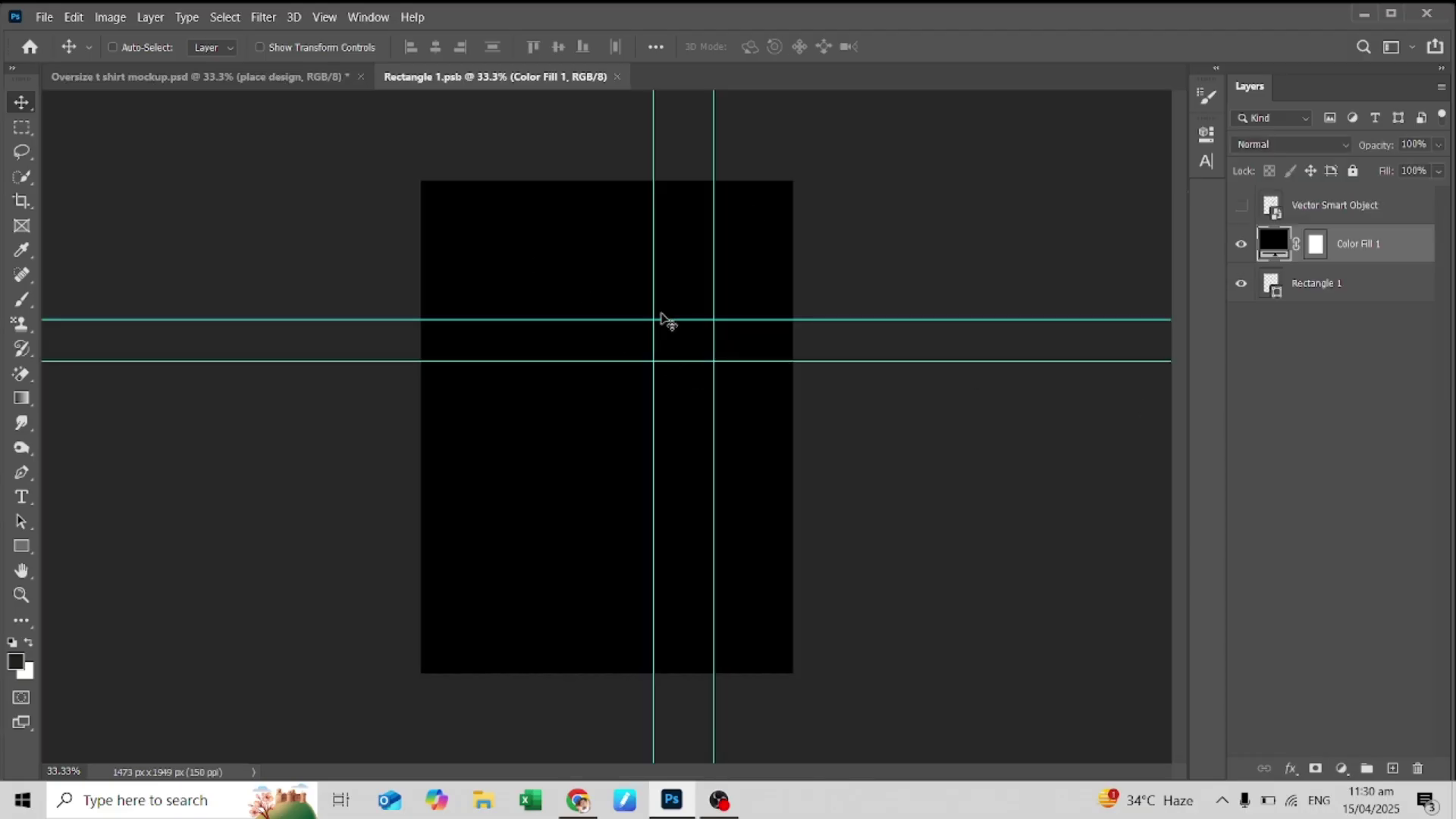
key(ctrl+o)
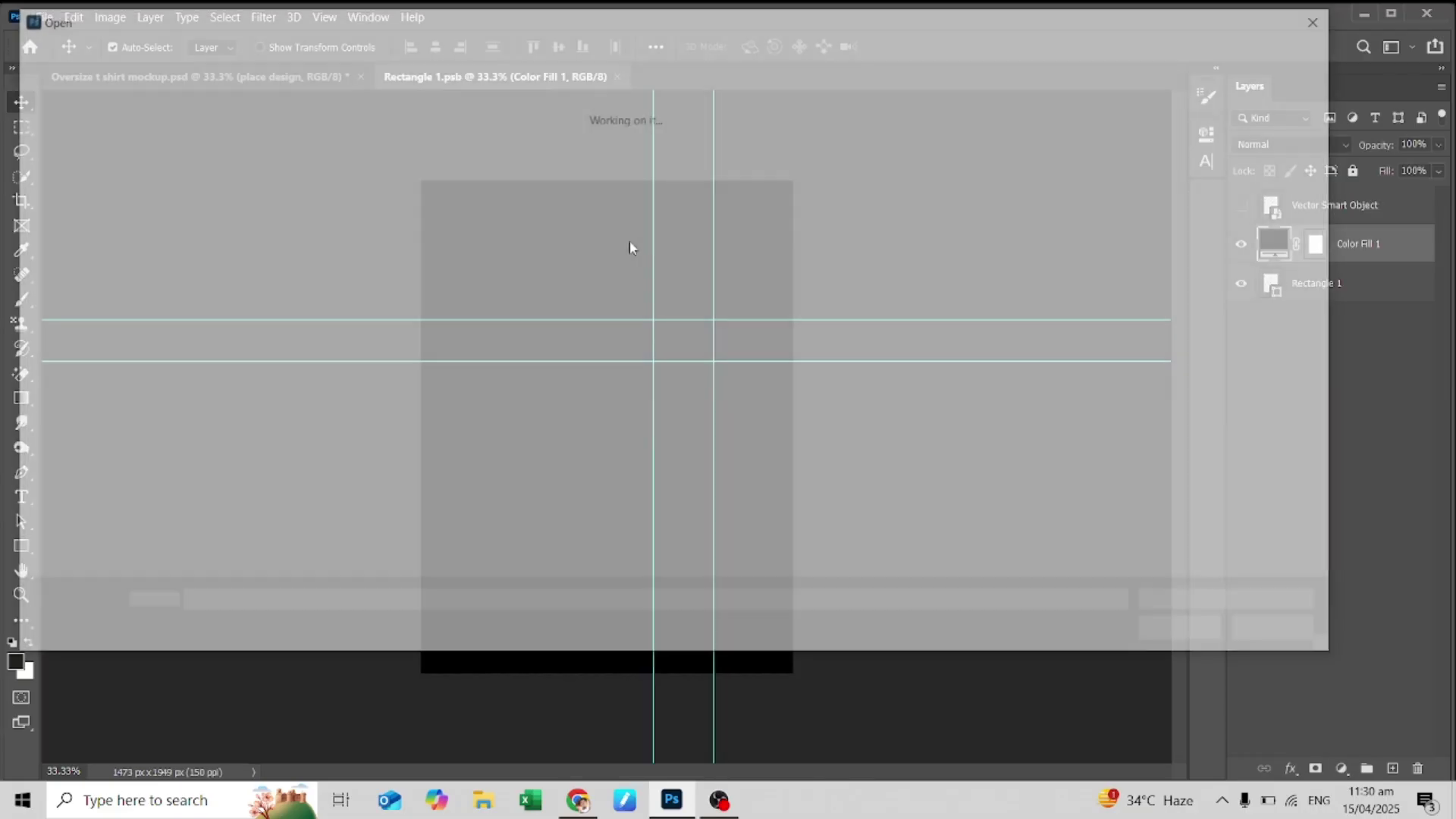
click(781, 151)
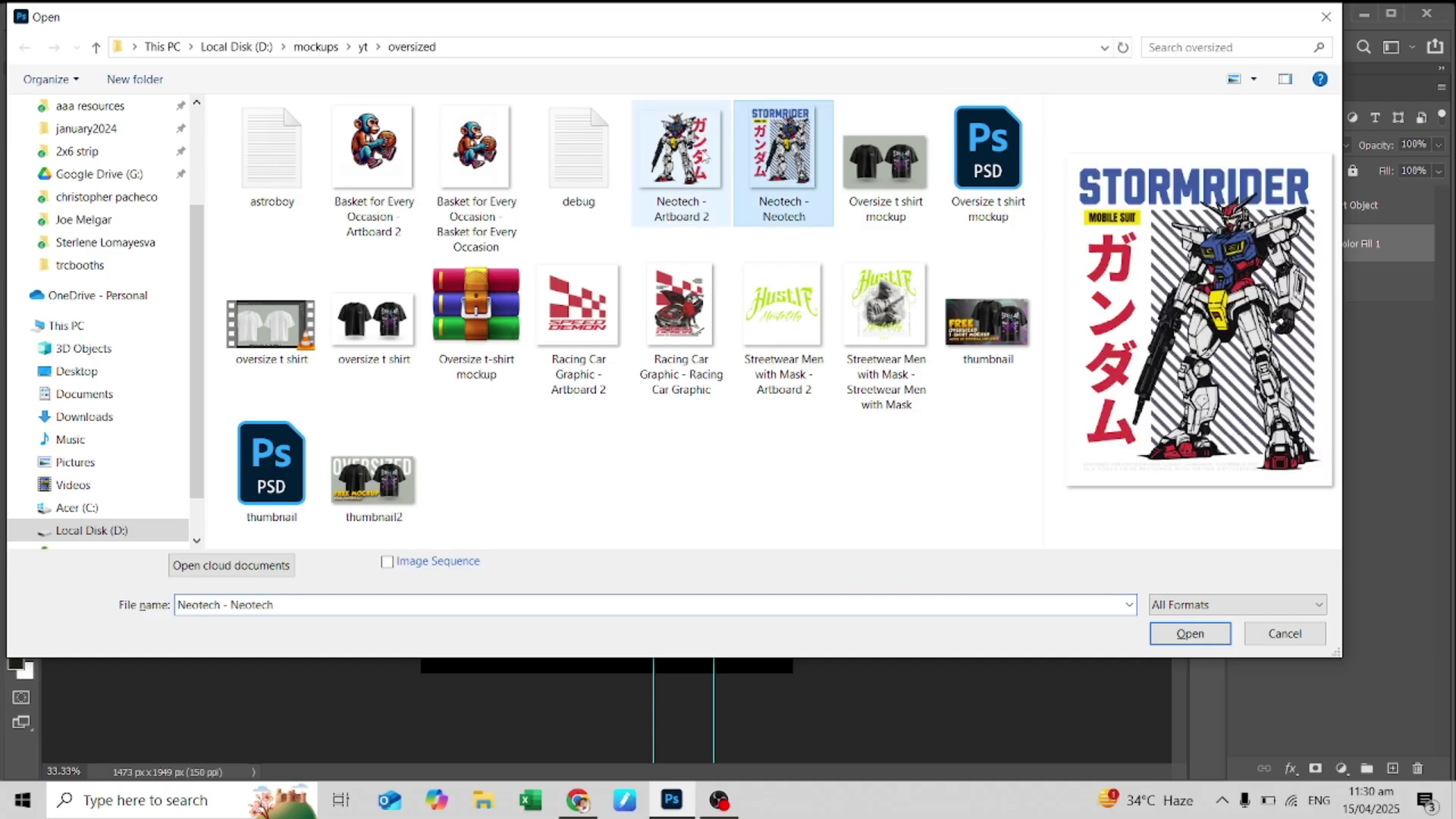
click(671, 155)
click(781, 152)
click(781, 303)
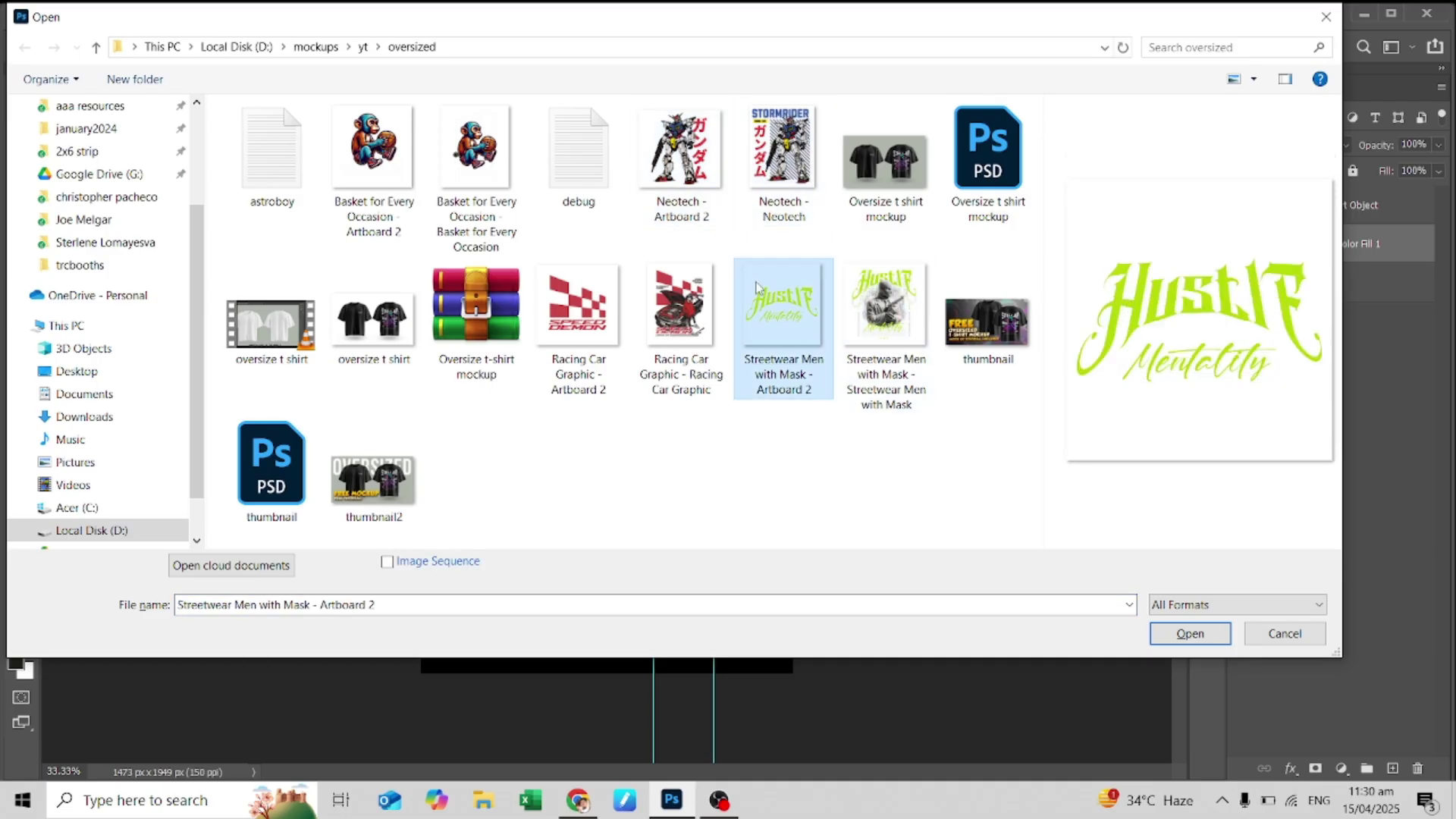
click(884, 303)
click(776, 305)
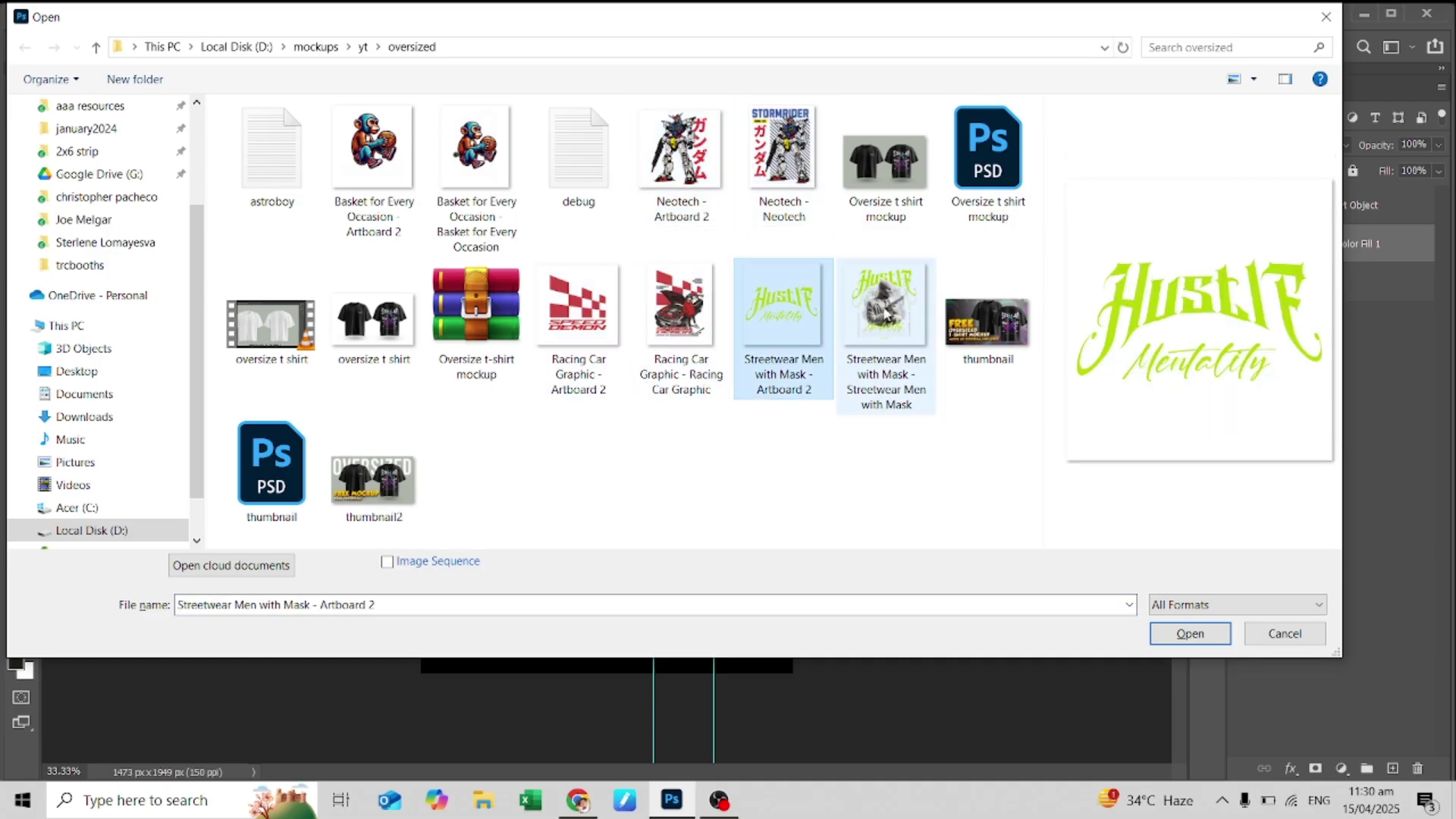
click(843, 316)
Step: Open the Neotech - Neotech and Neotech - Artboard 2 images together and bring the Artboard 2 image into view
click(781, 152)
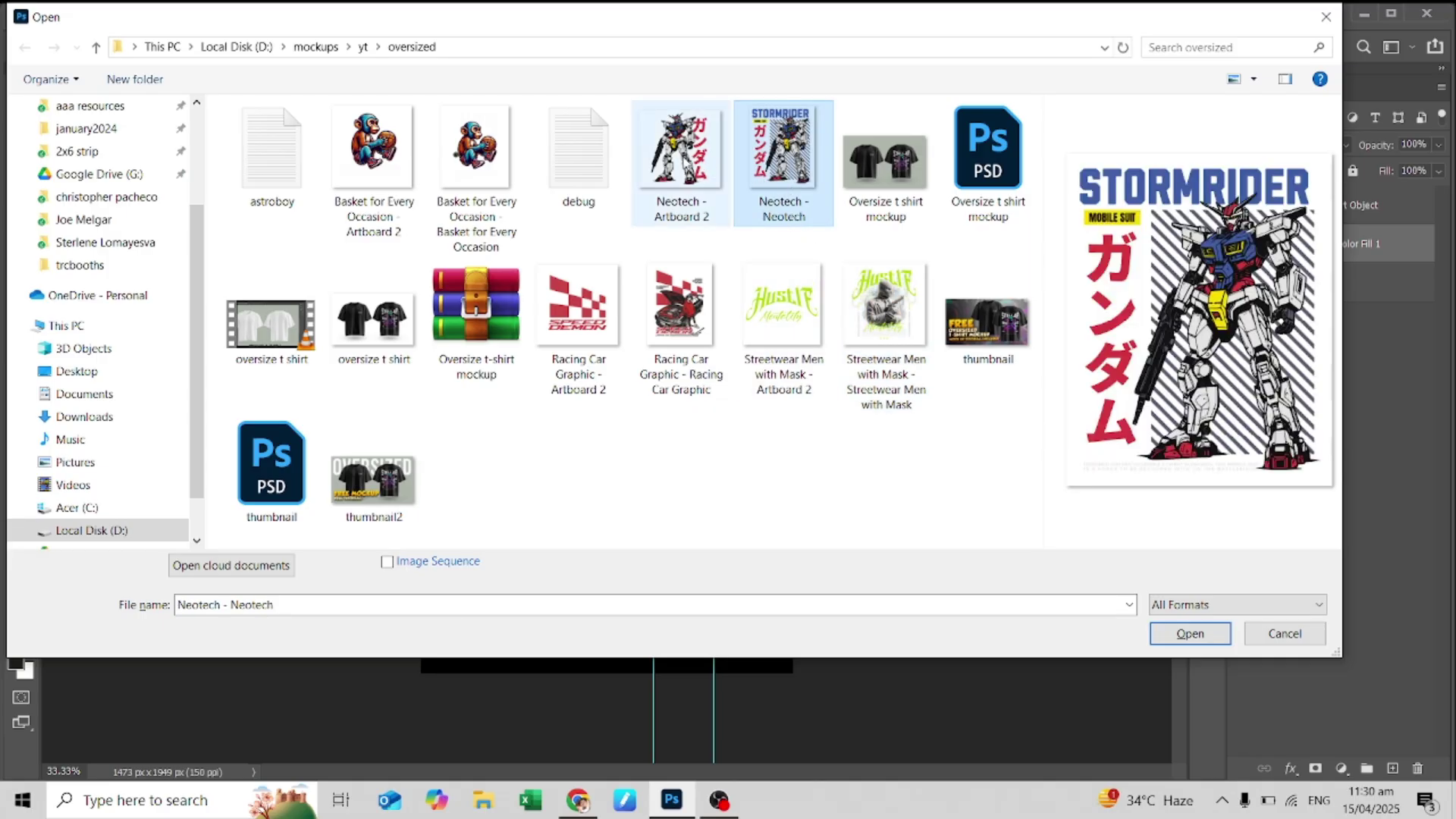
ctrl+click(674, 160)
key(Return)
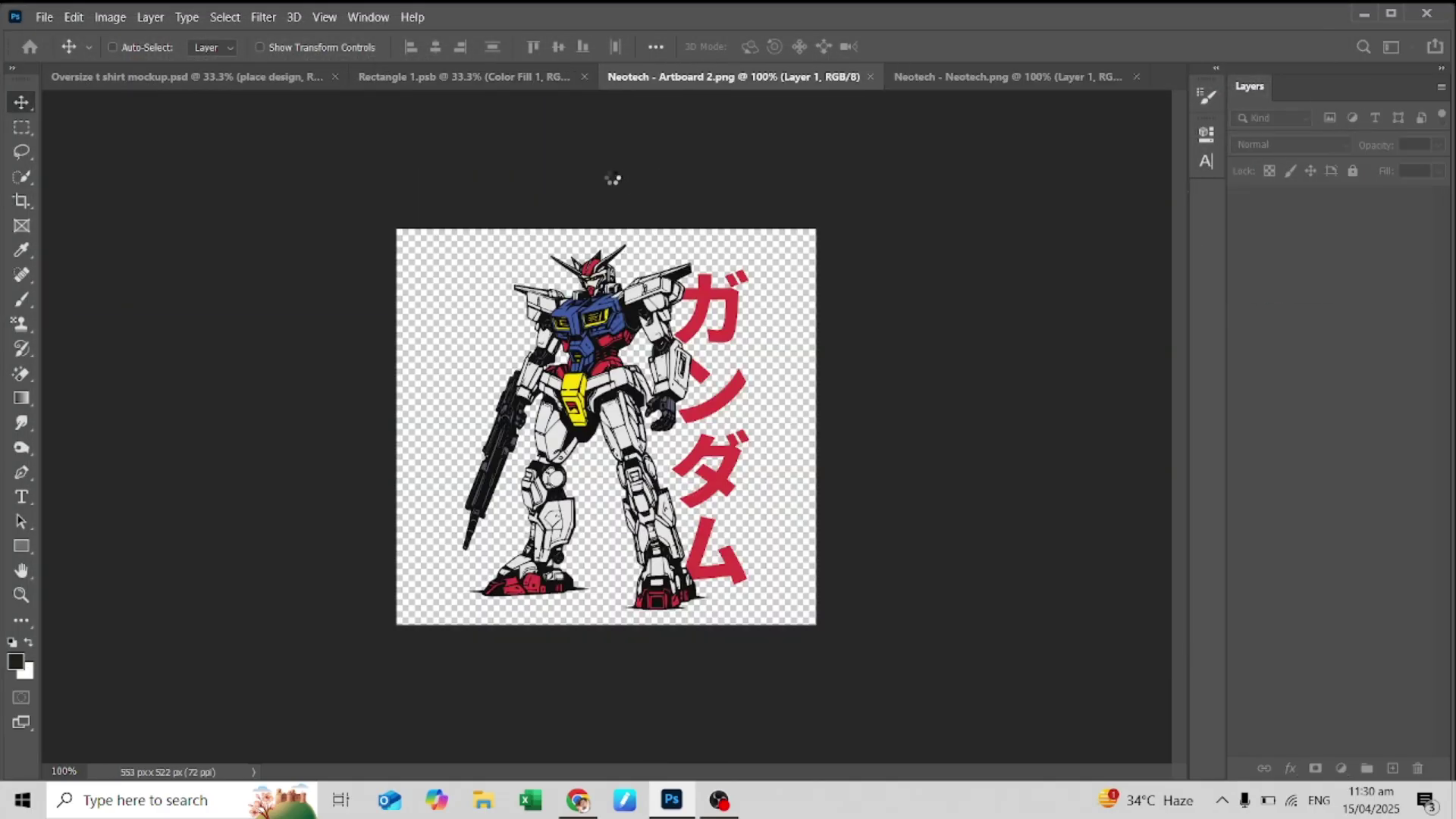
click(717, 88)
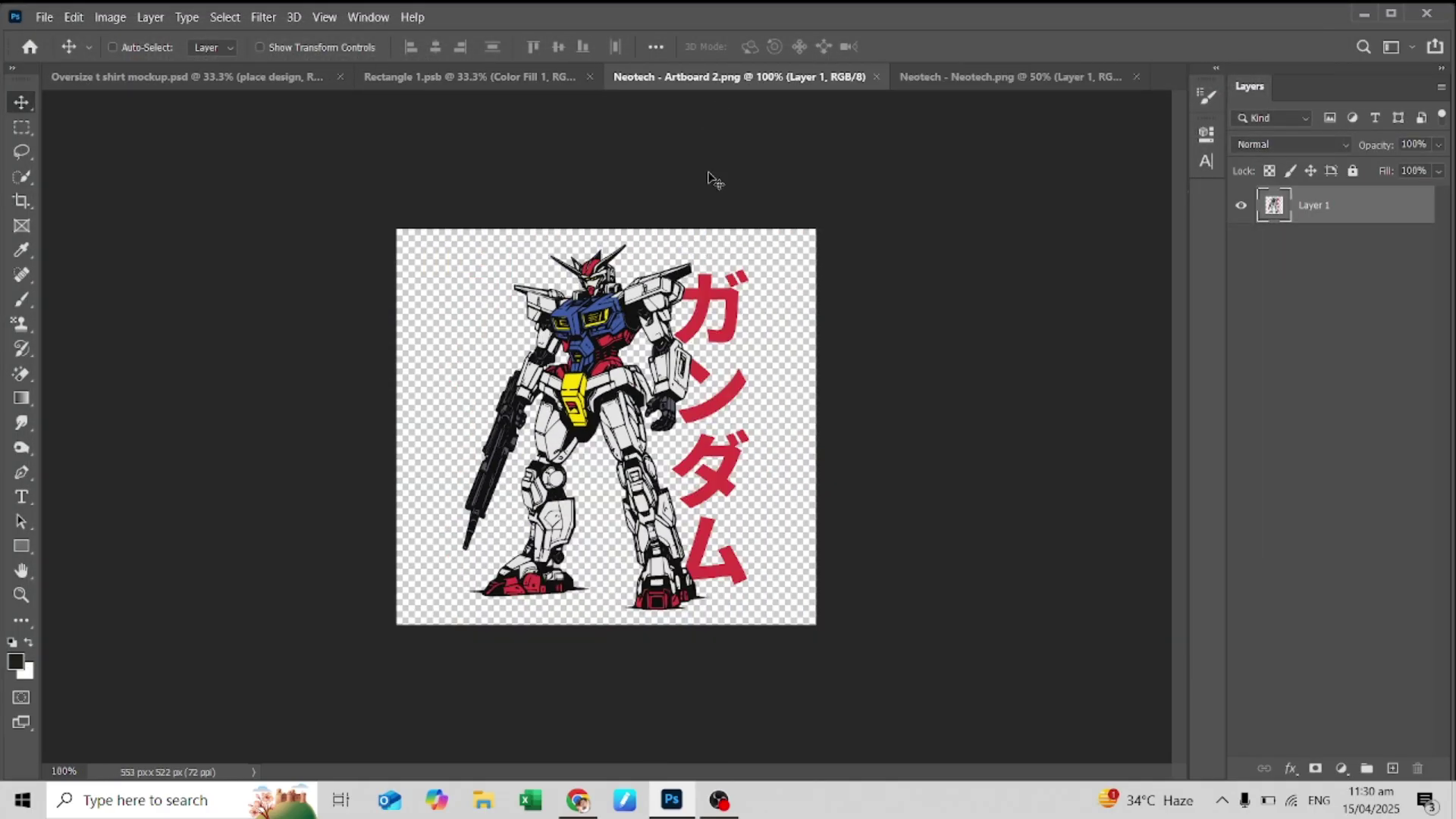
drag(546, 160, 534, 144)
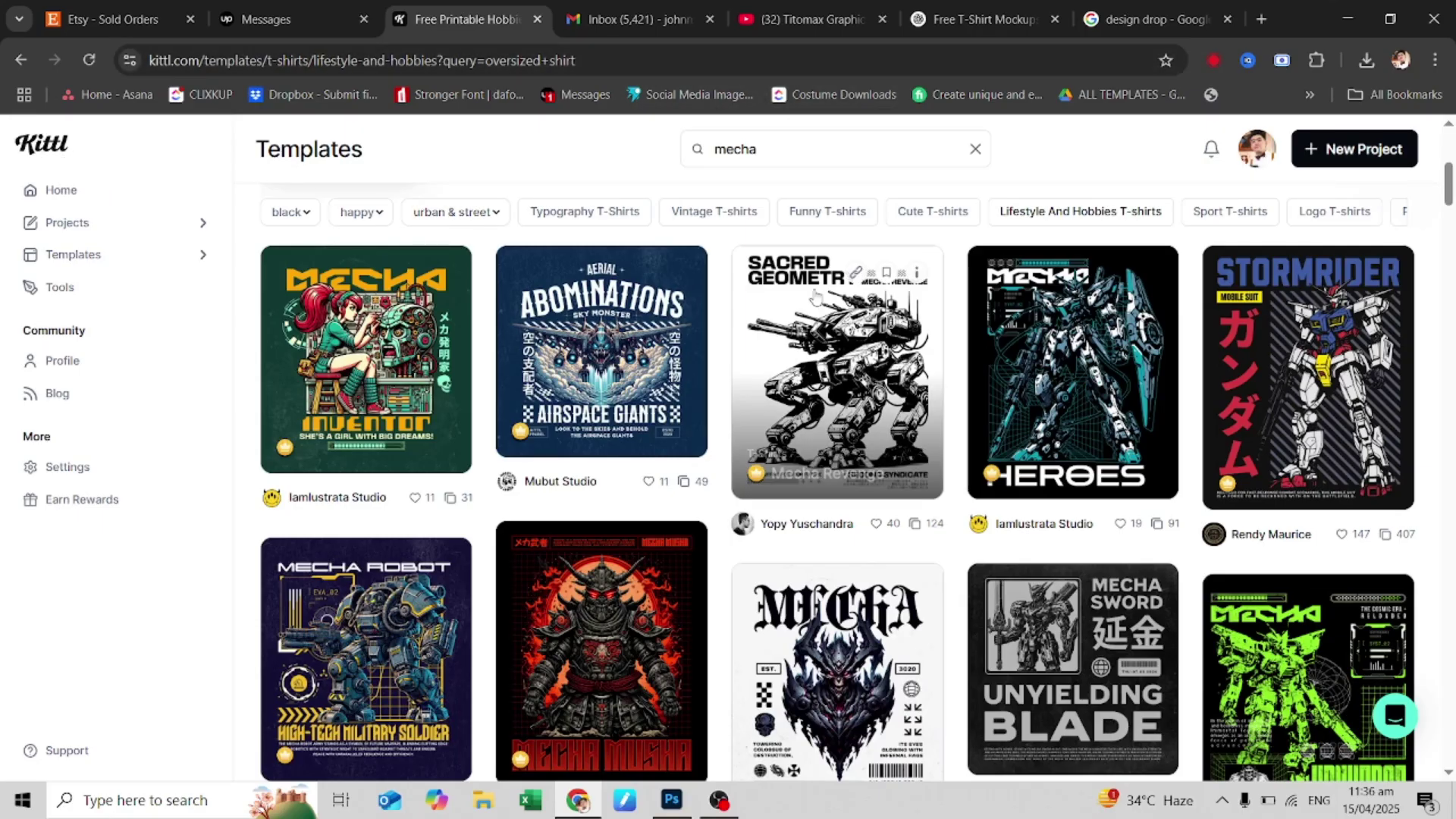
Step: Browse the mecha T-shirt templates and change the style filter to vintage
scroll(424, 233, down, 8)
scroll(424, 233, up, 4)
scroll(486, 528, up, 10)
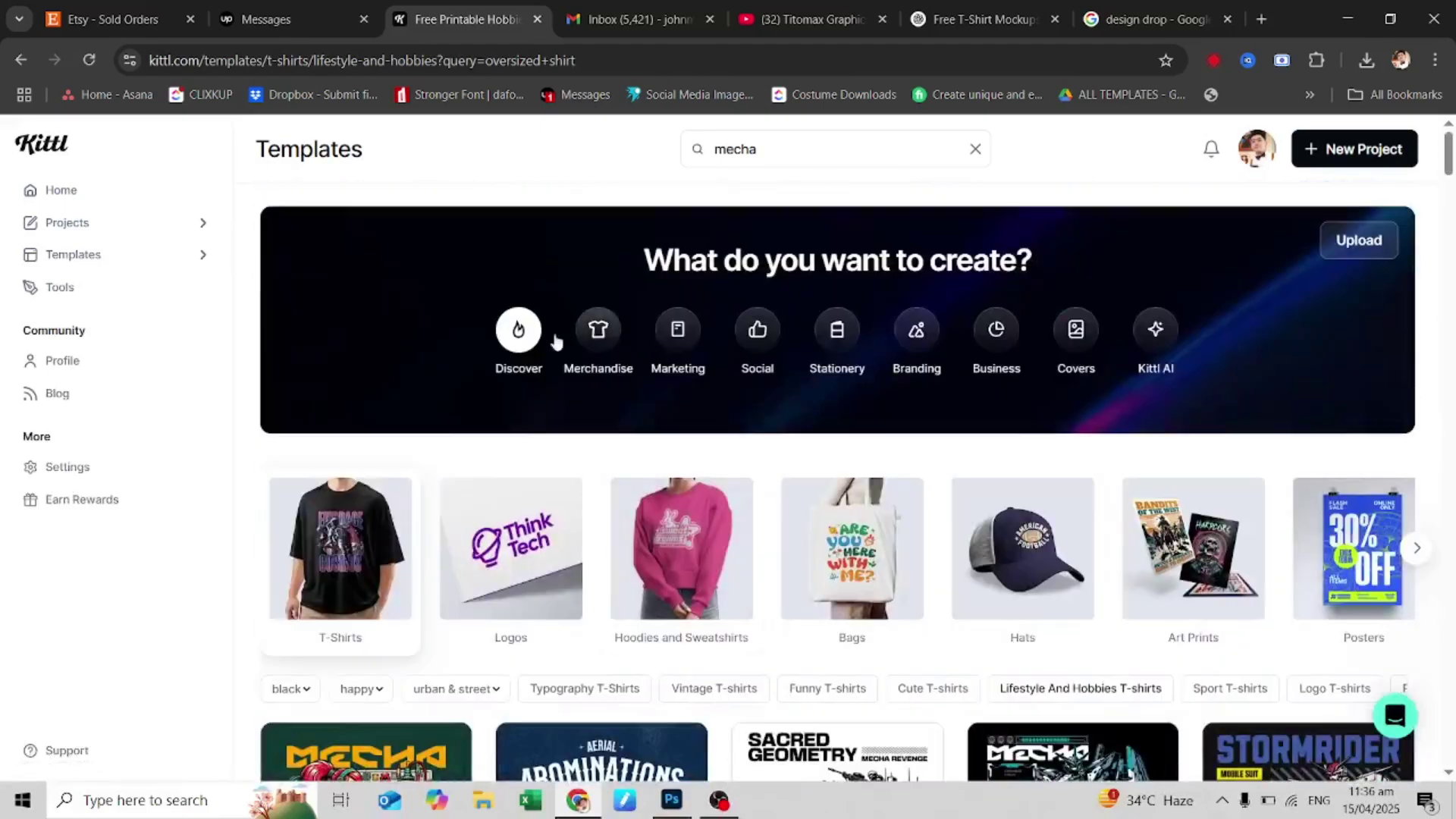
scroll(486, 529, down, 2)
click(492, 526)
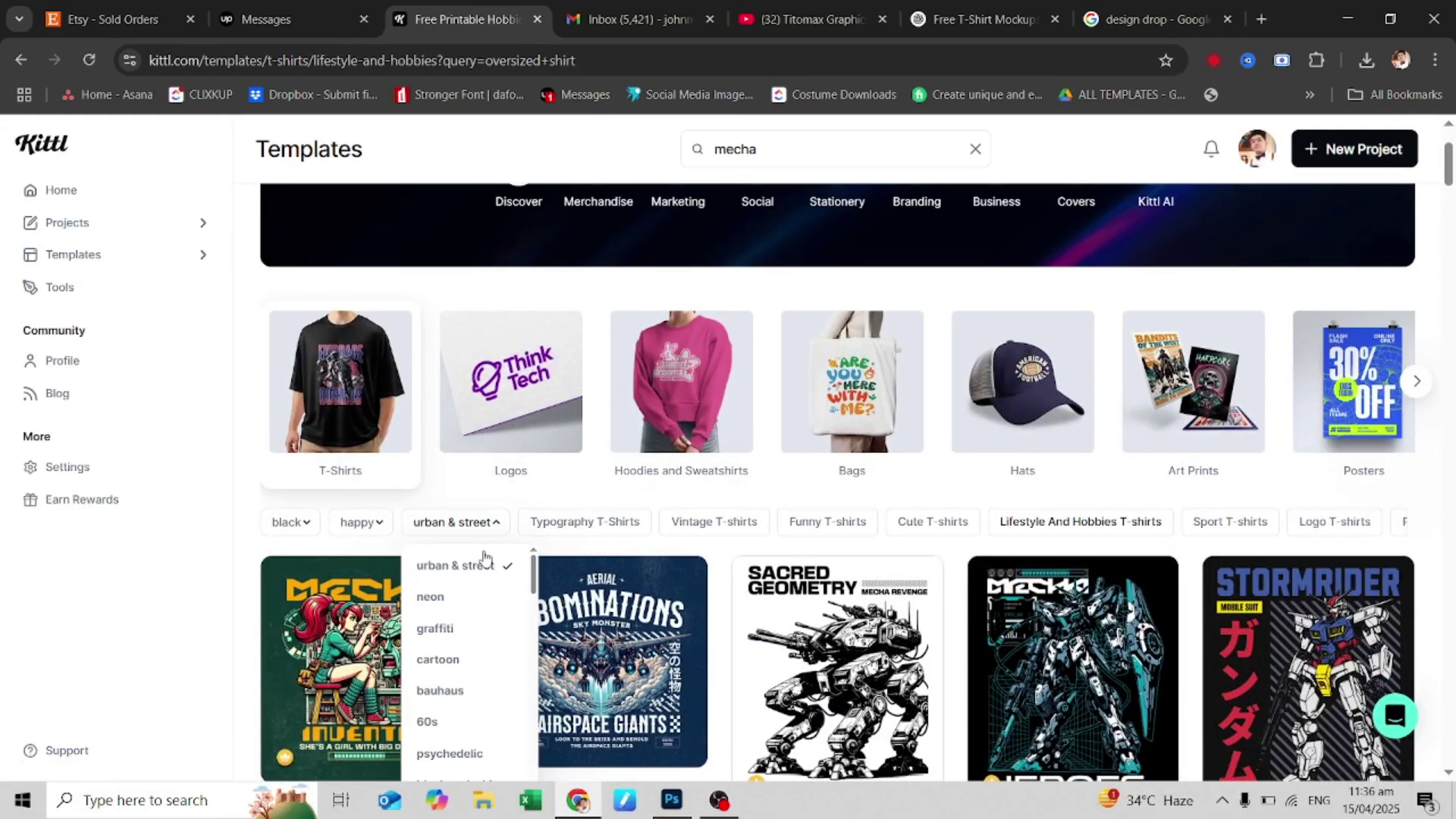
scroll(465, 607, down, 3)
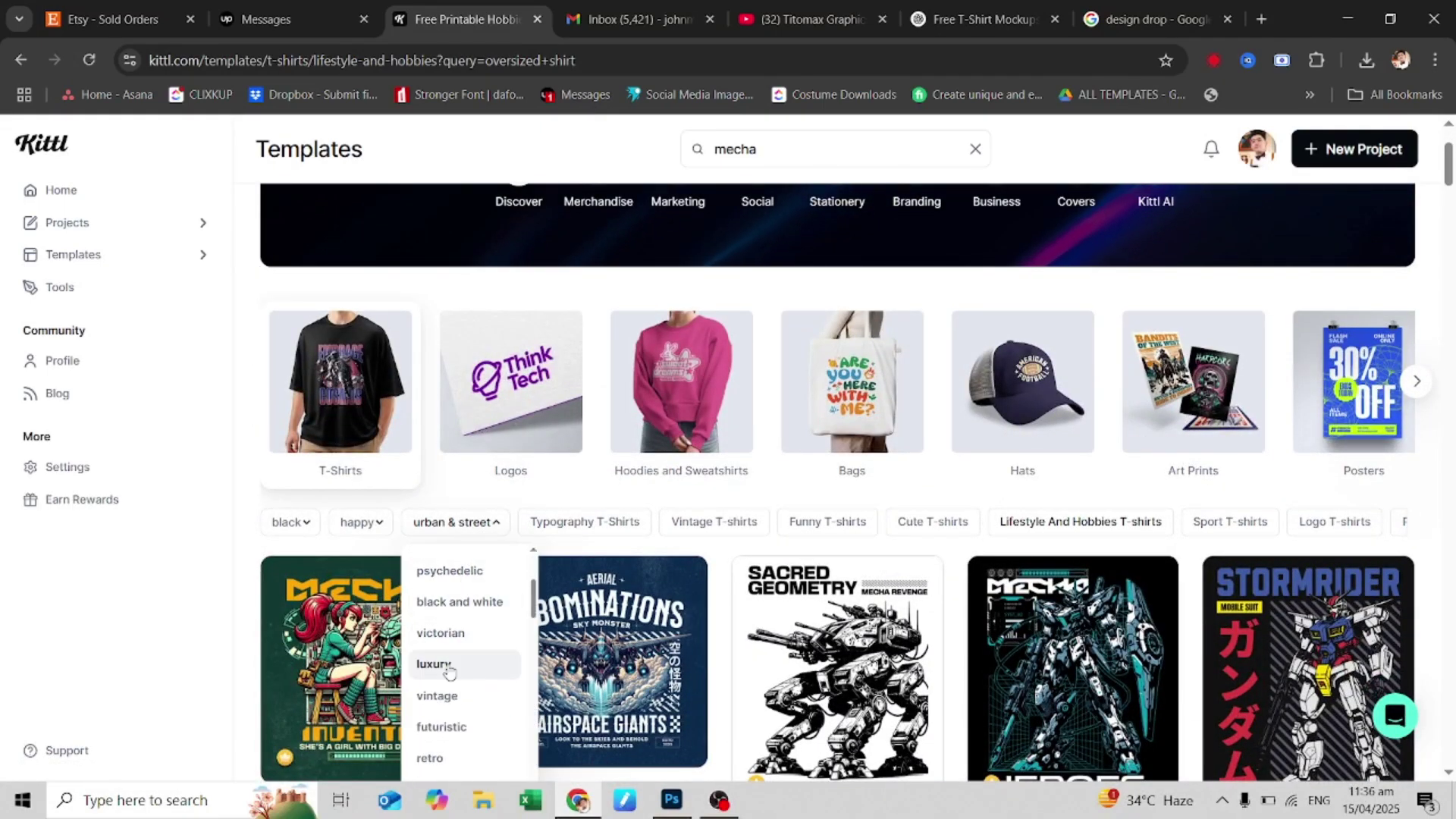
click(447, 695)
Step: Look through the vintage-style T-shirt templates for the mecha and oversized shirt searches
scroll(759, 551, down, 1)
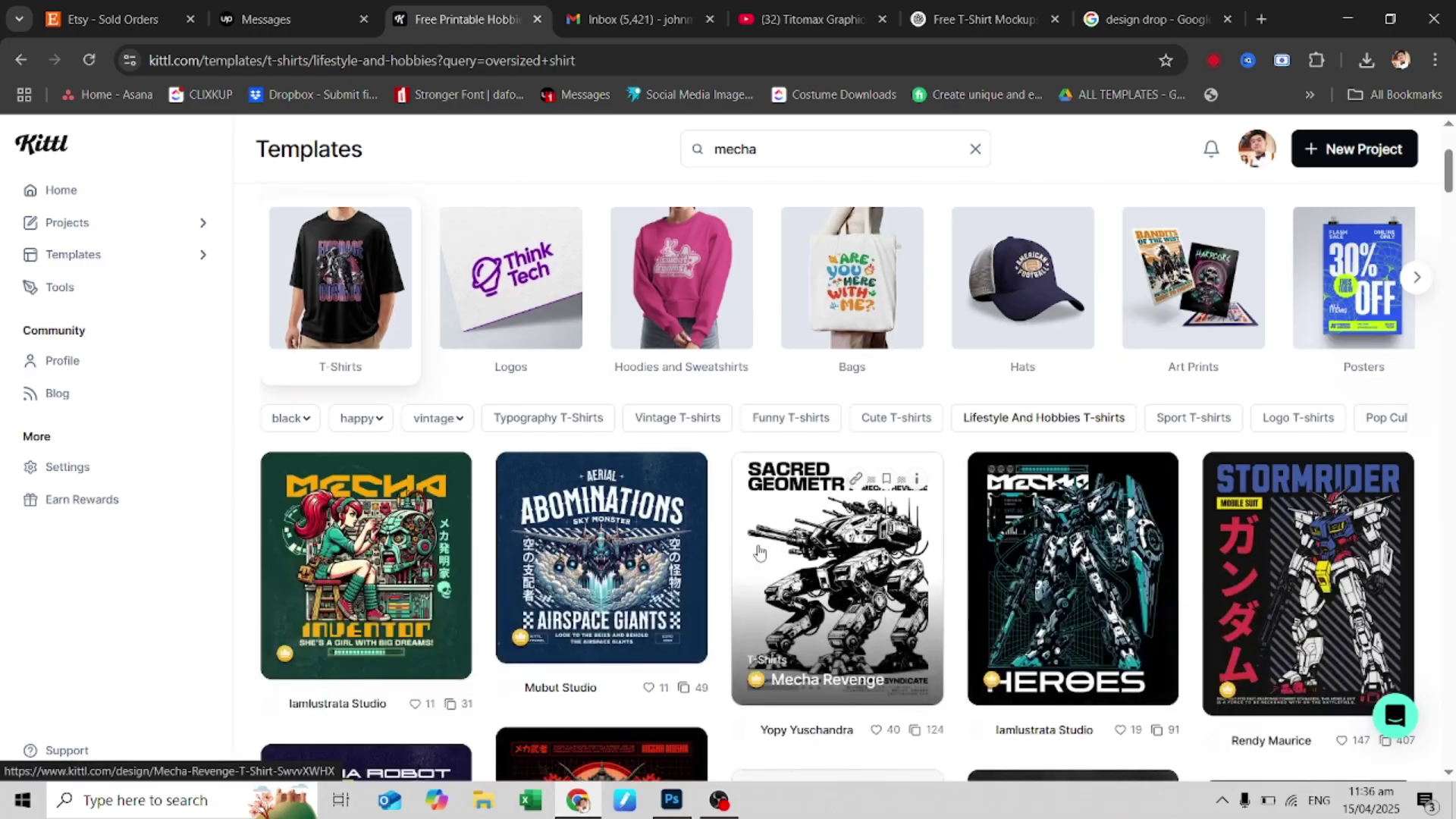
scroll(759, 552, down, 4)
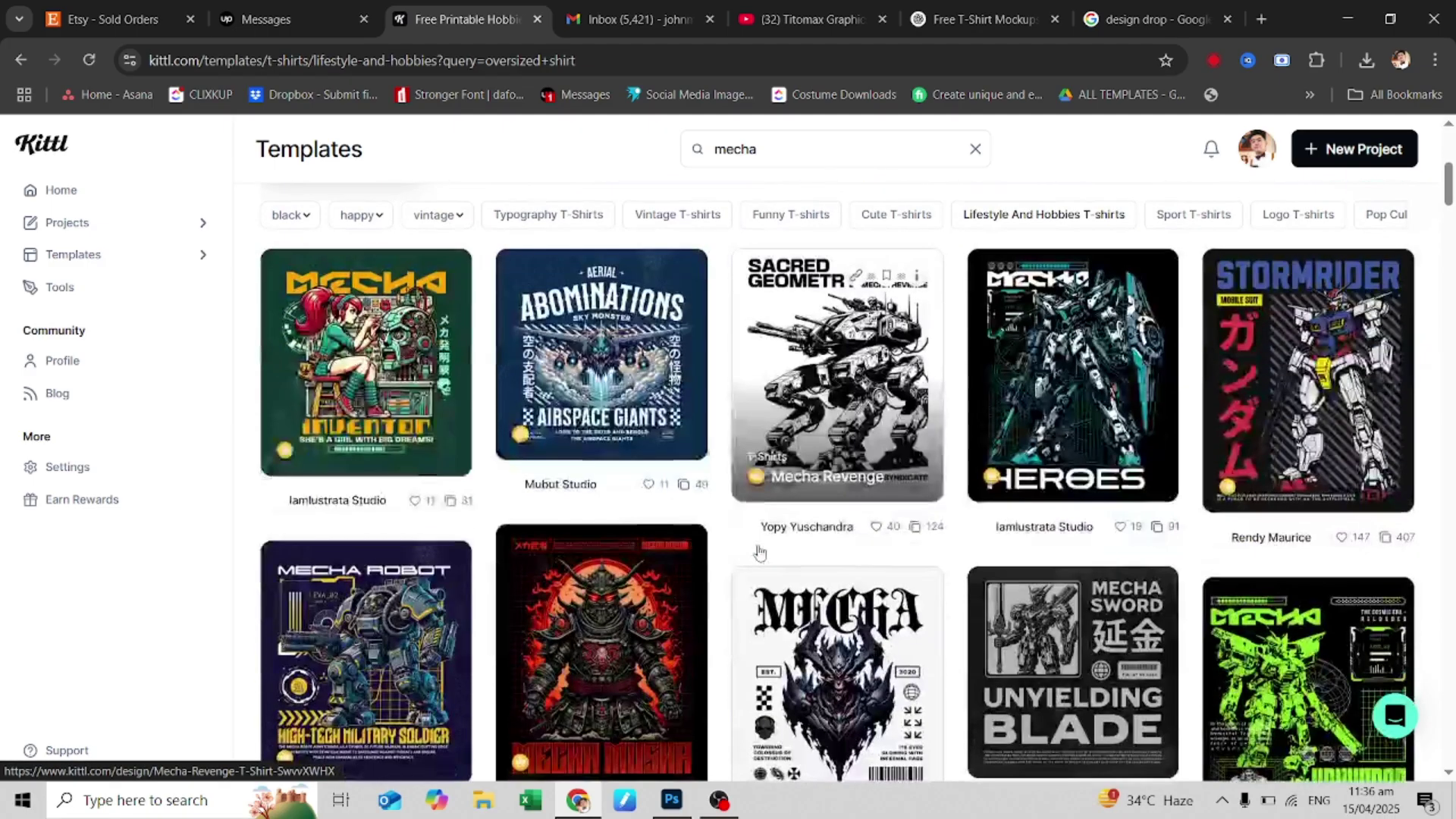
scroll(759, 551, down, 4)
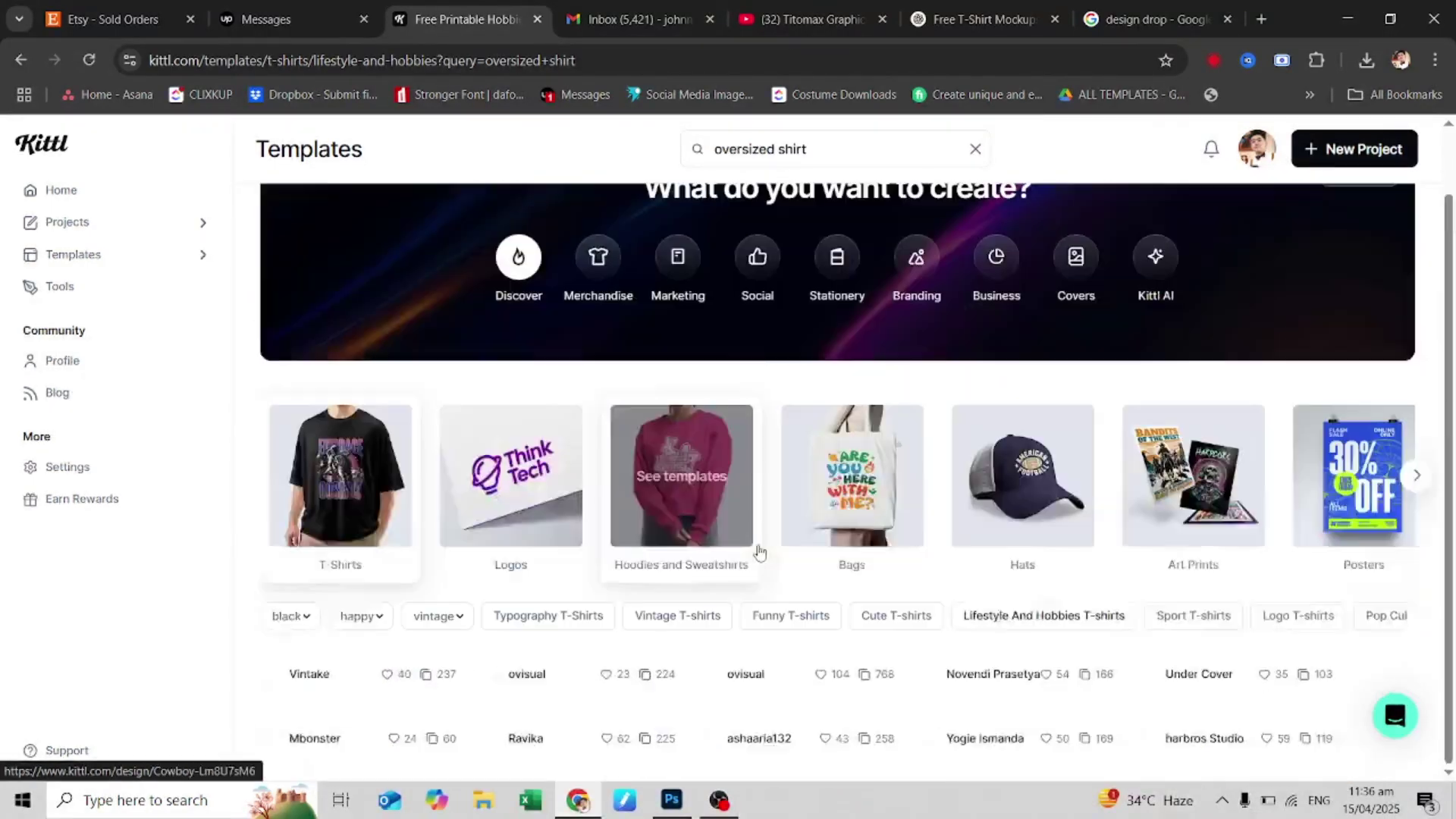
scroll(759, 551, down, 5)
scroll(759, 551, down, 1)
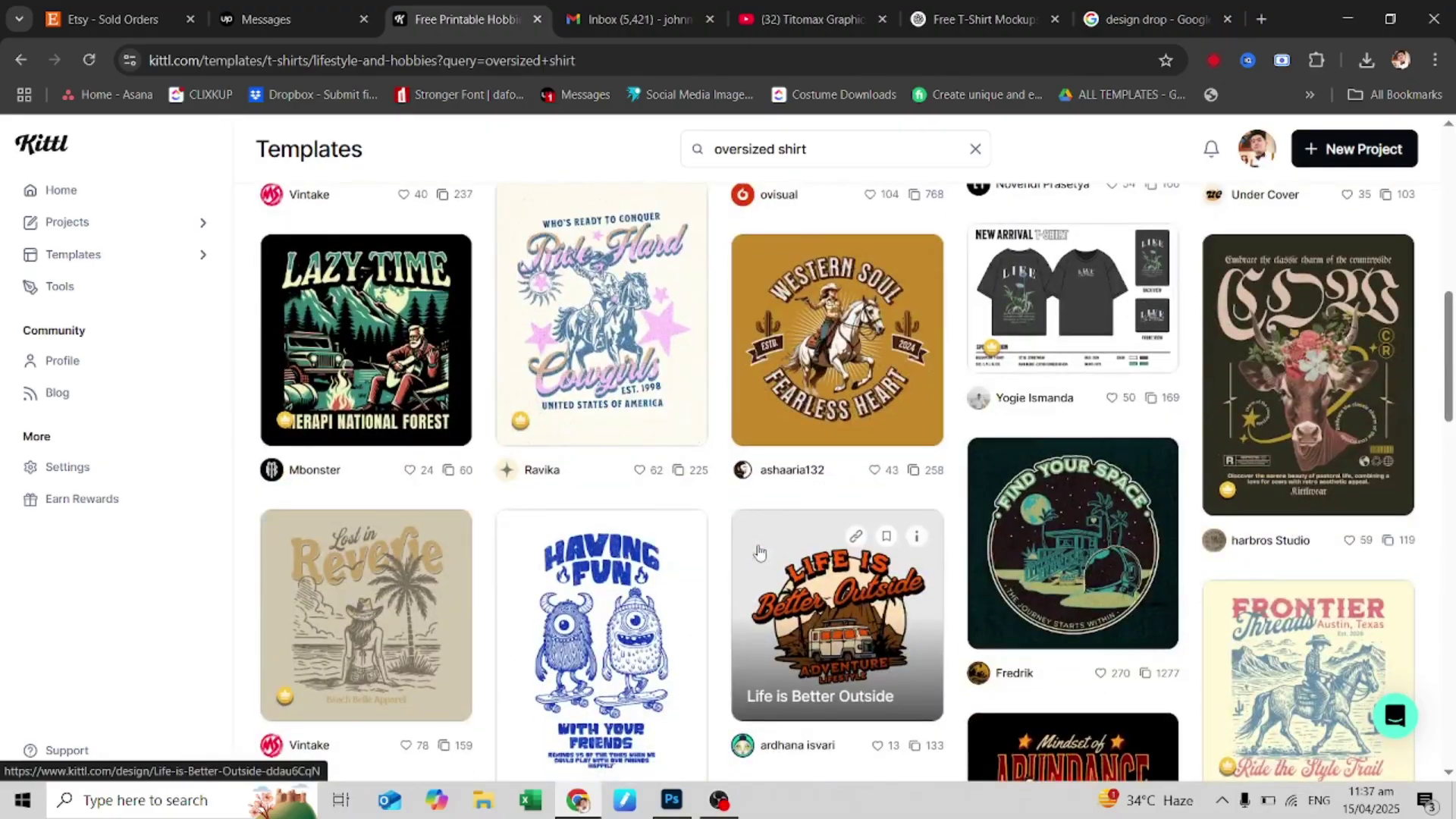
scroll(759, 551, down, 10)
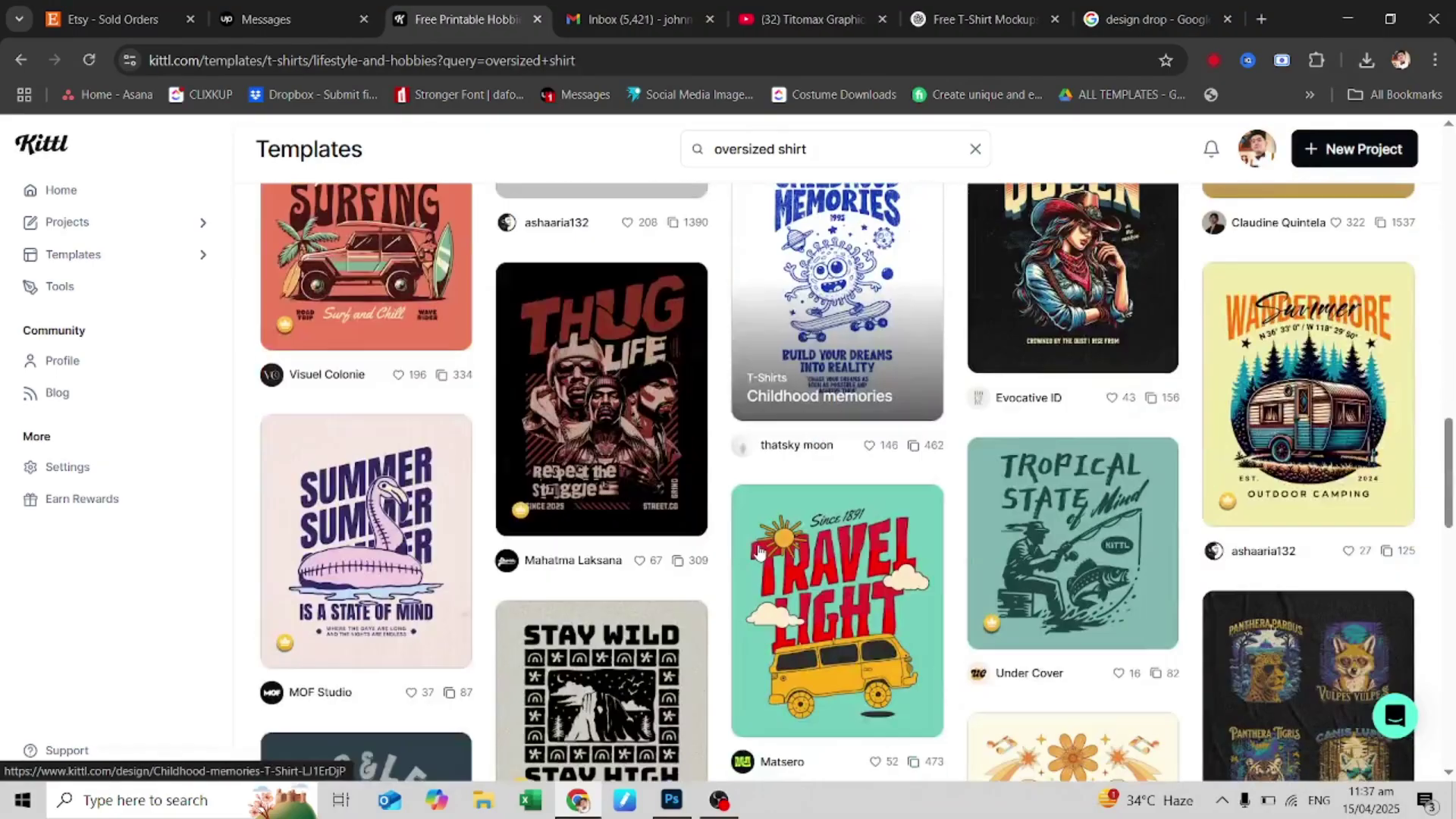
scroll(759, 551, down, 10)
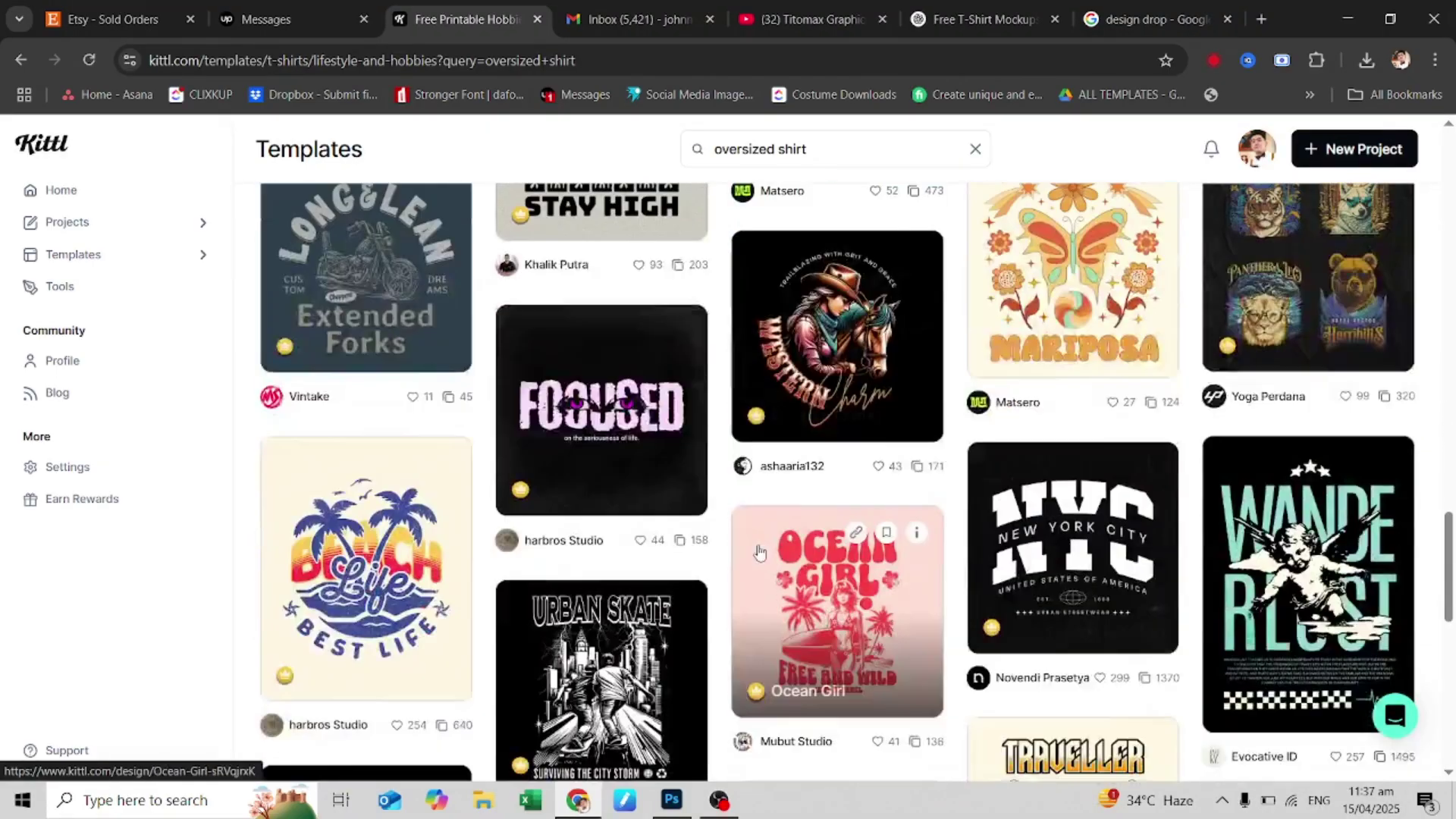
scroll(759, 551, down, 8)
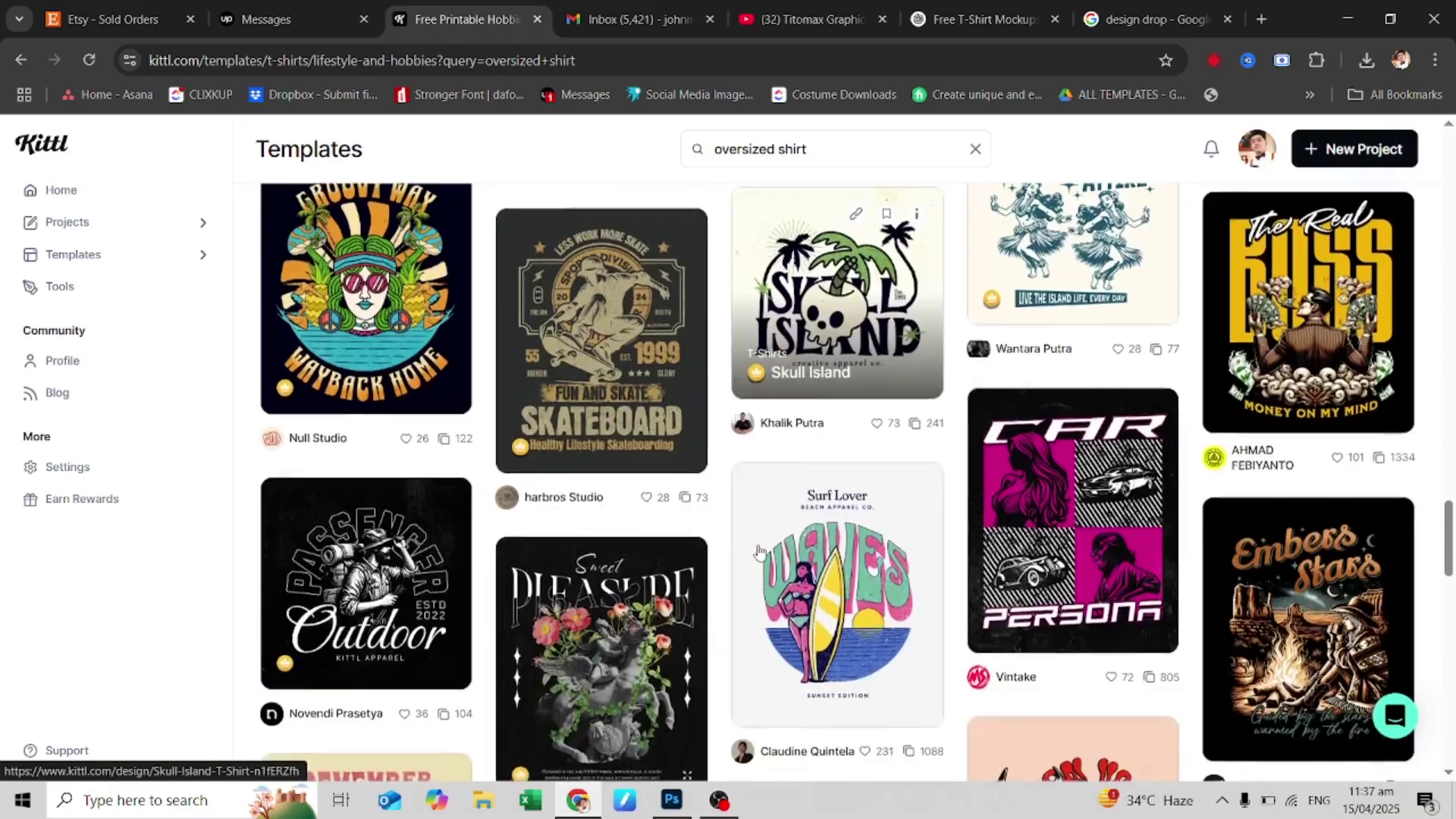
scroll(759, 551, down, 4)
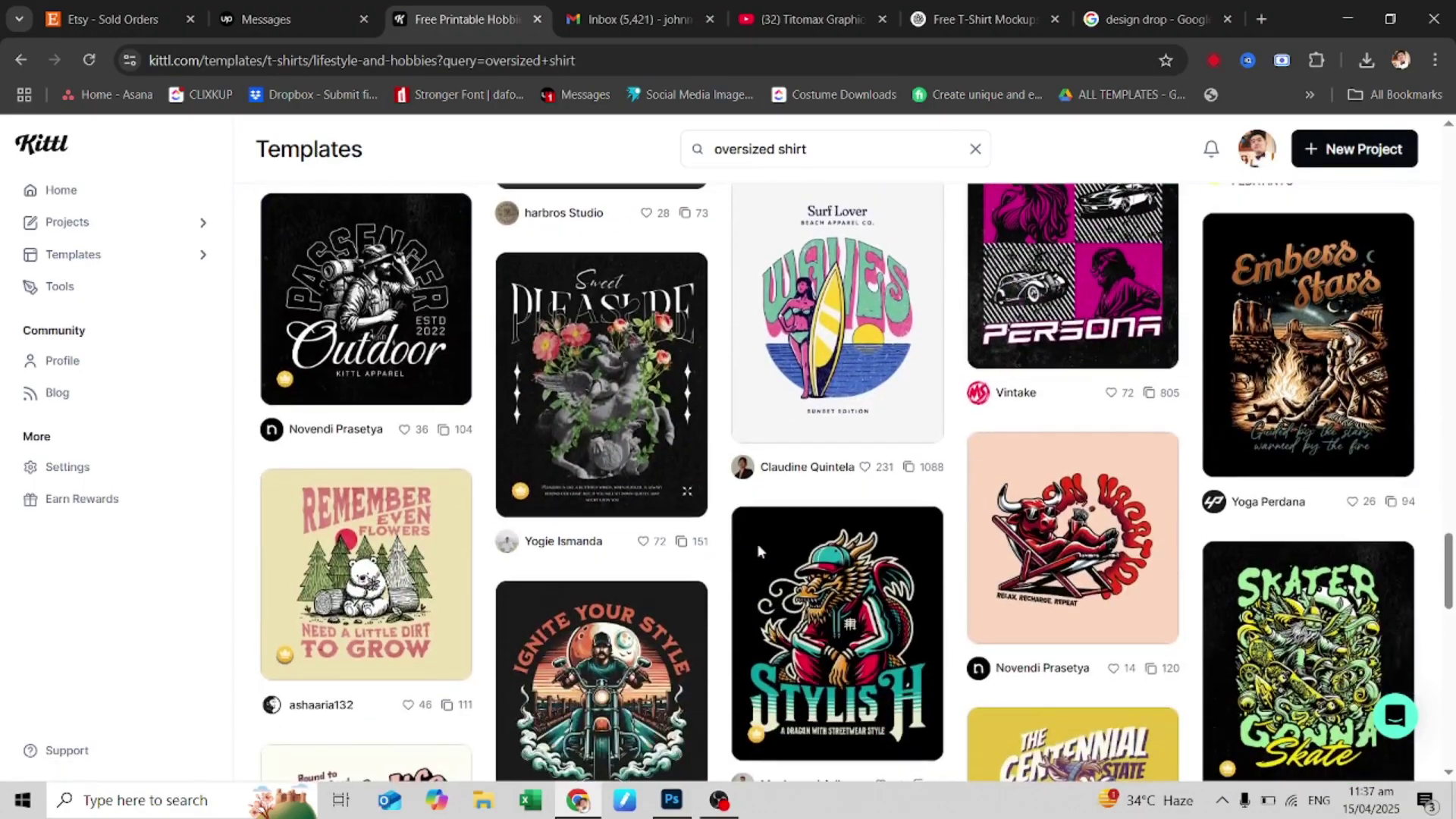
scroll(759, 551, down, 10)
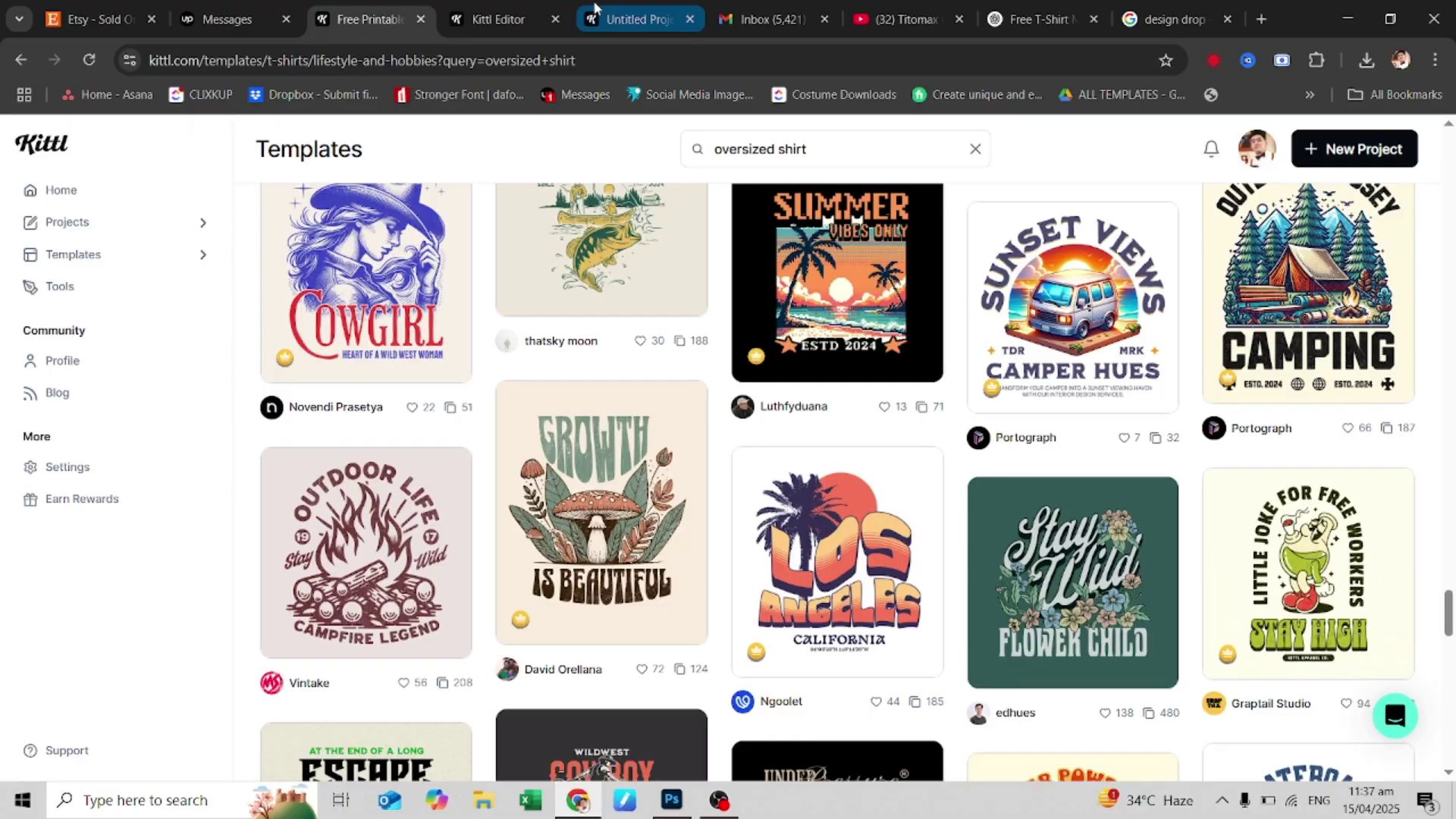
Step: Switch to the Car Graphic project, select the car image and try moving the VELOCITY title slightly up and right
click(595, 13)
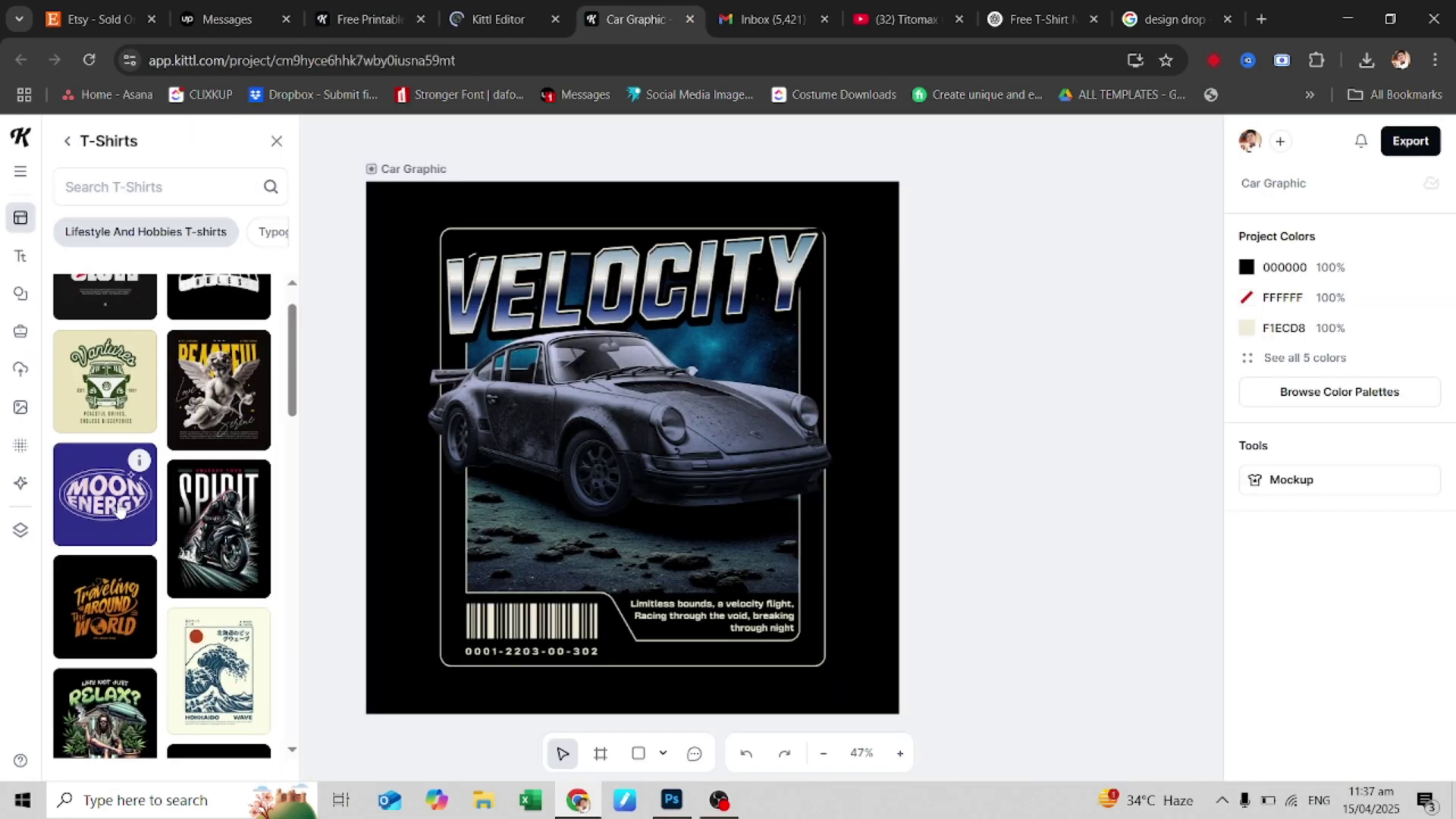
click(653, 410)
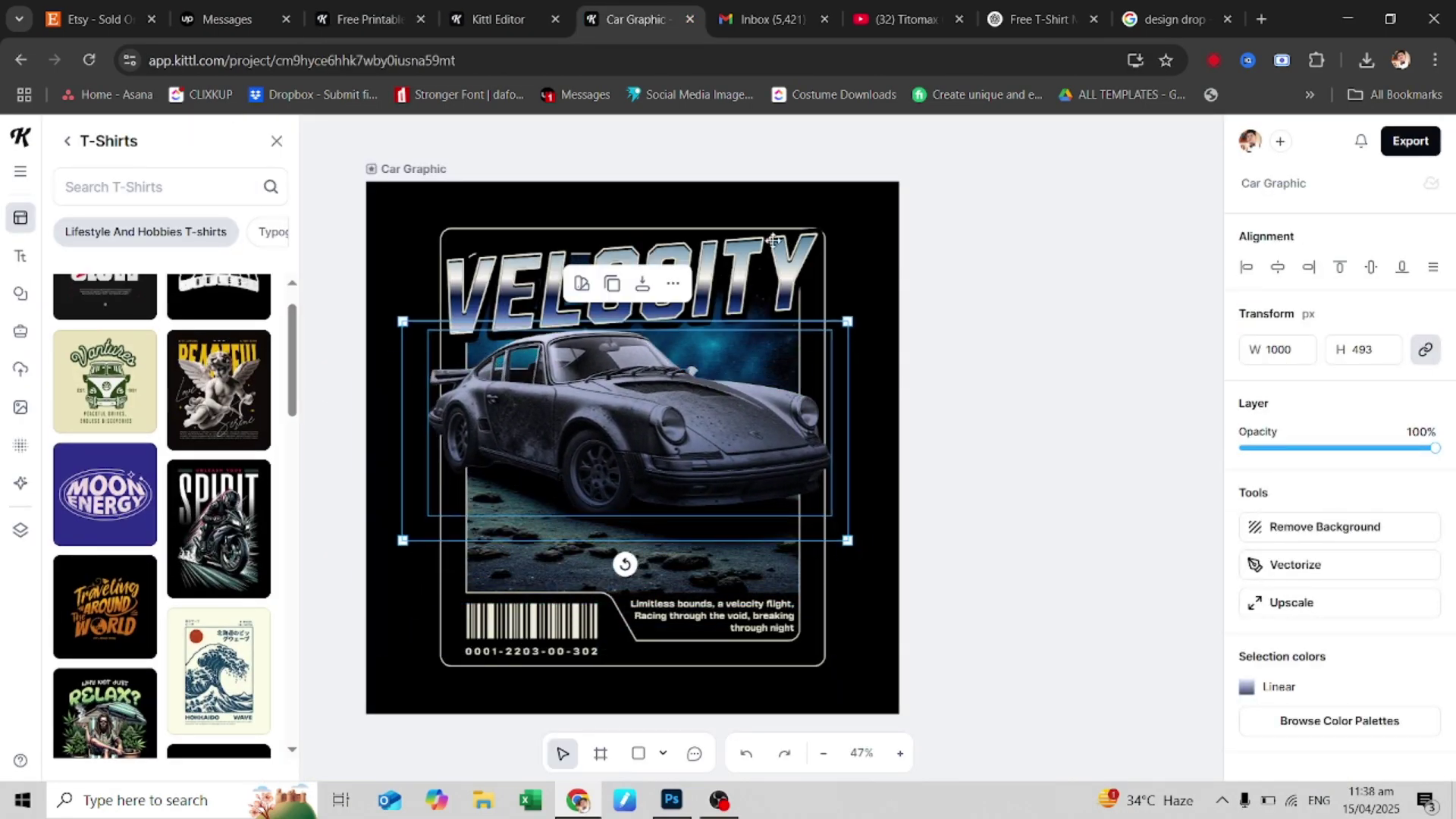
drag(734, 256, 743, 238)
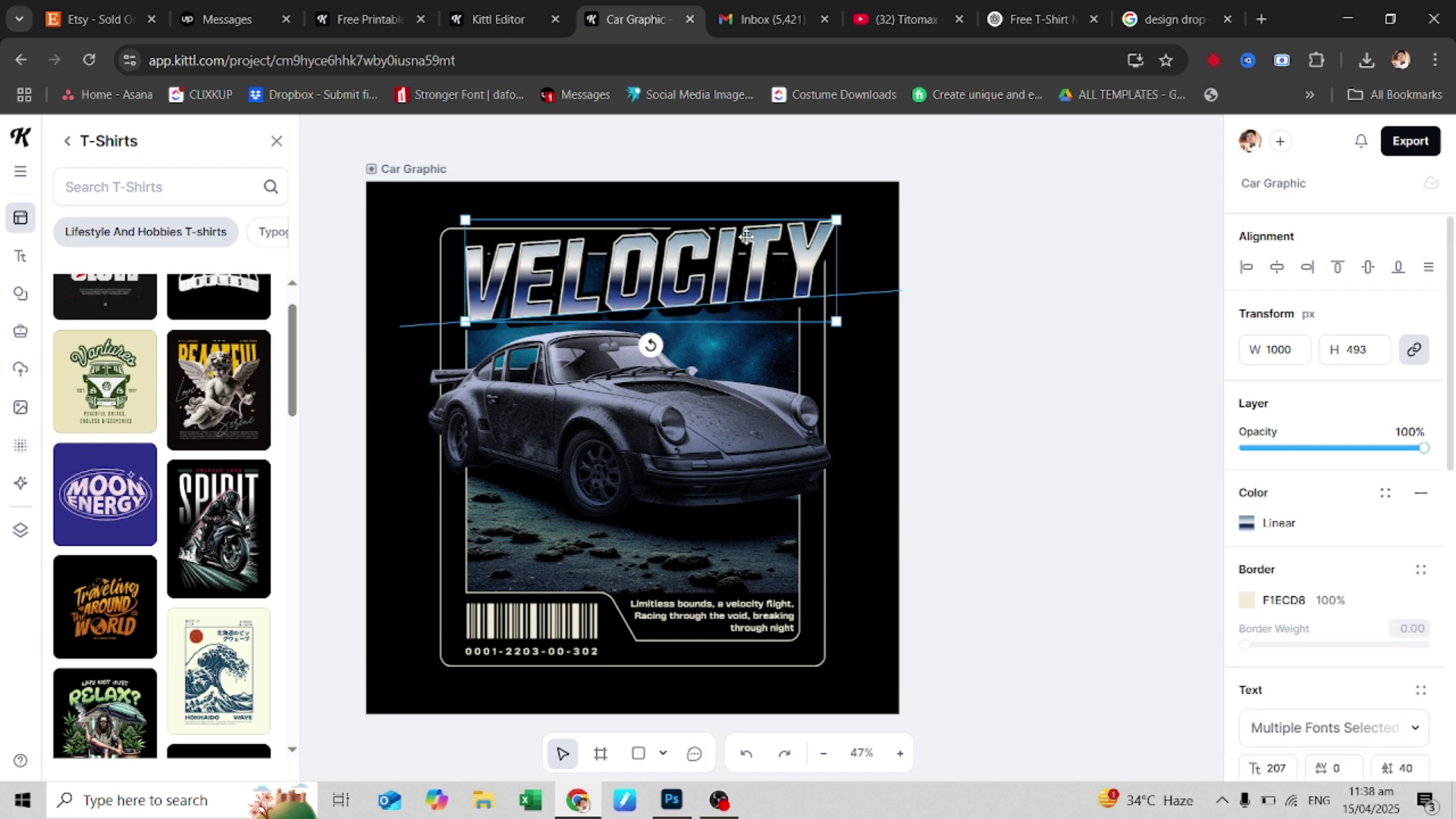
click(1041, 343)
Step: Change the VELOCITY title text to DRAG CITY and shift it slightly left to sit centred above the car
click(606, 292)
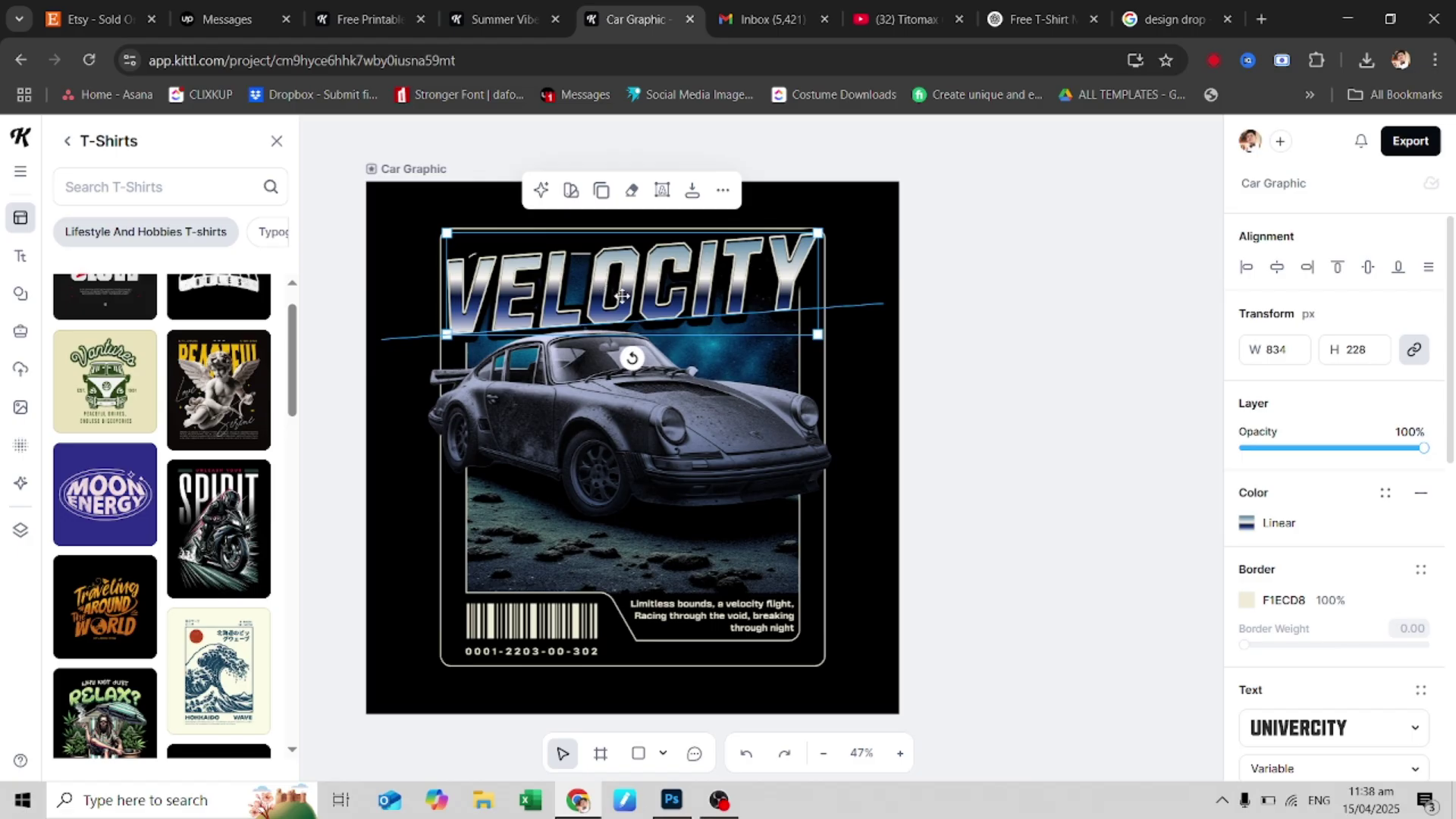
double_click(659, 295)
text(D)
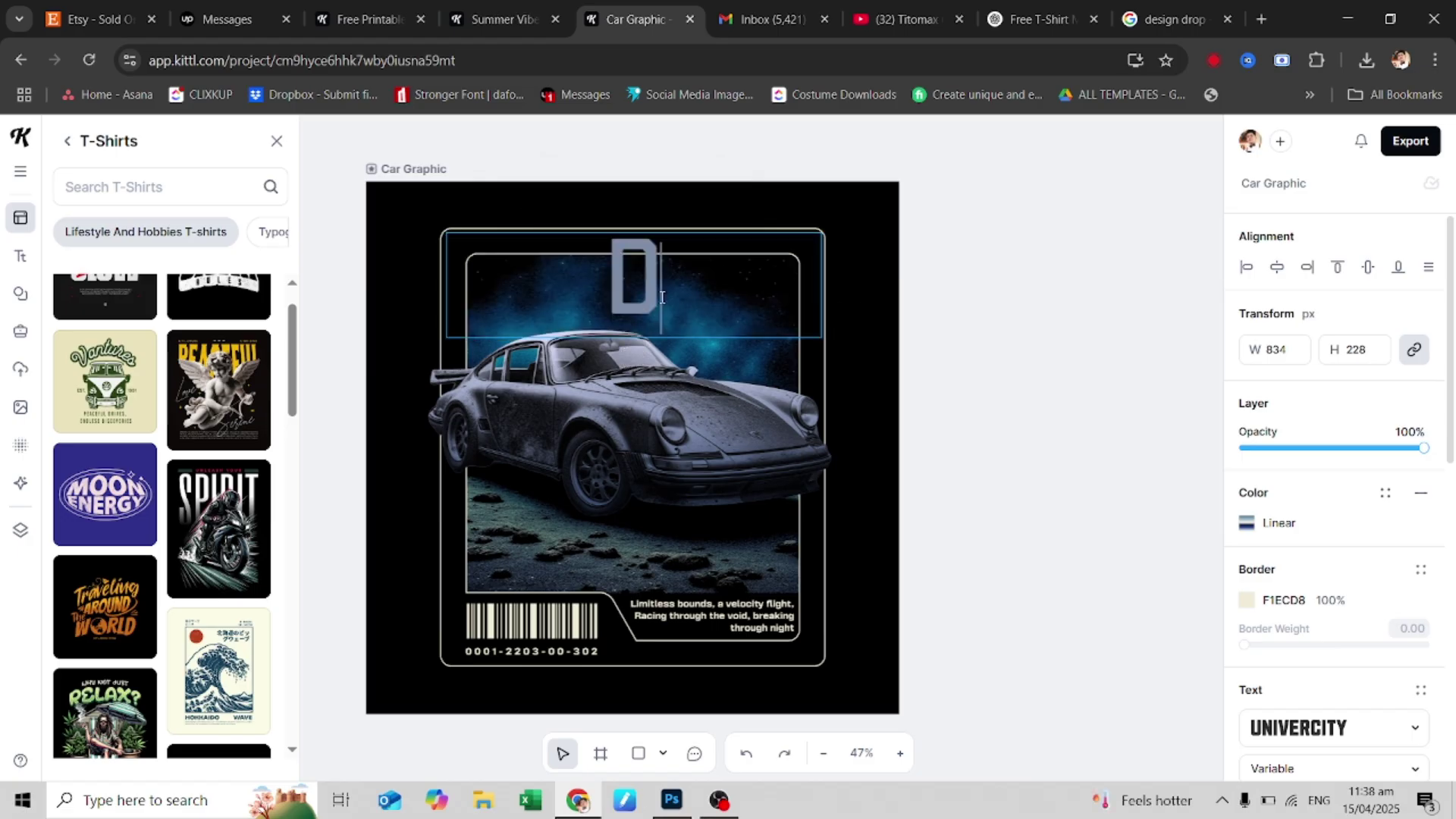
text(RAG CITY)
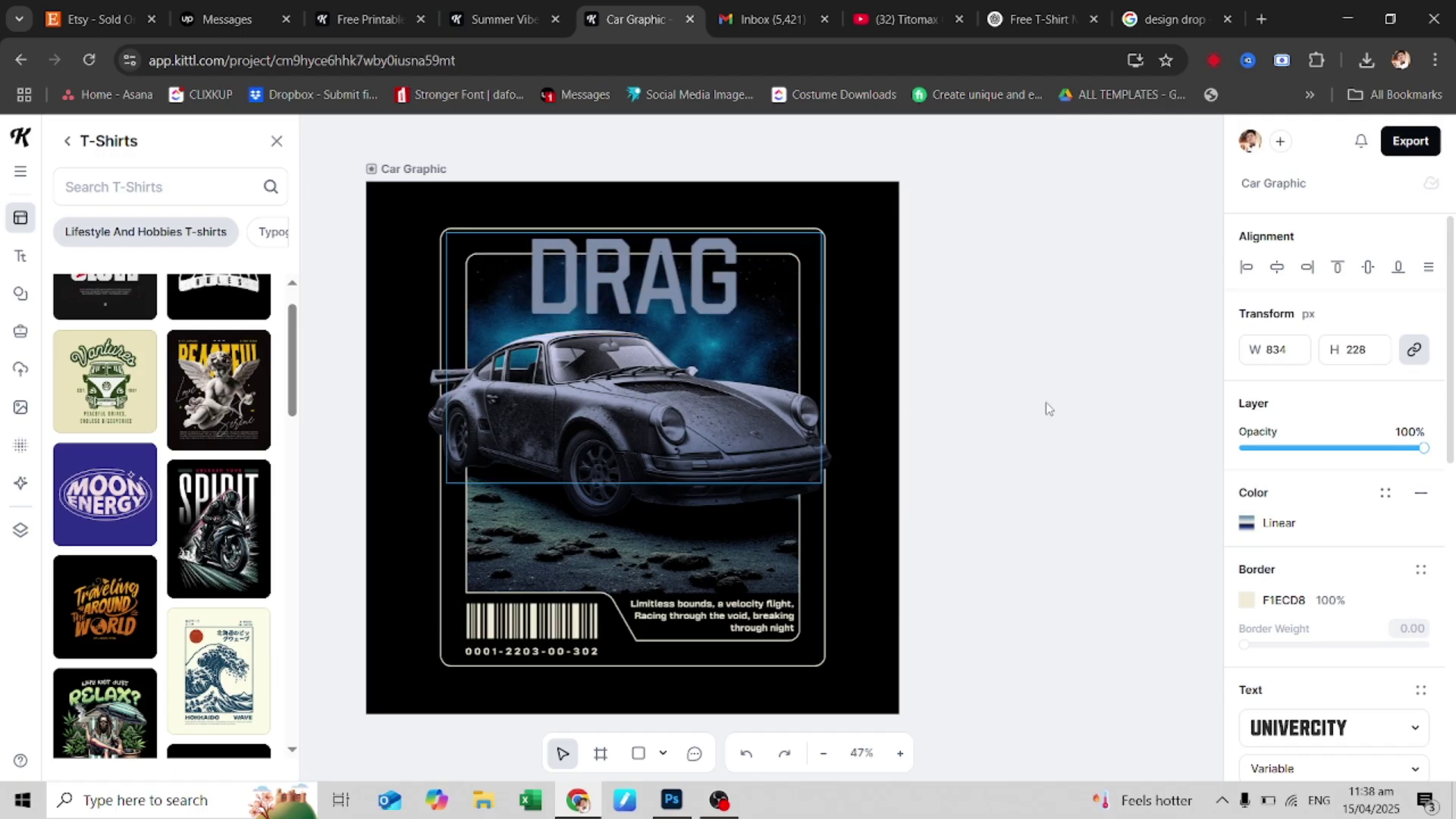
key(Escape)
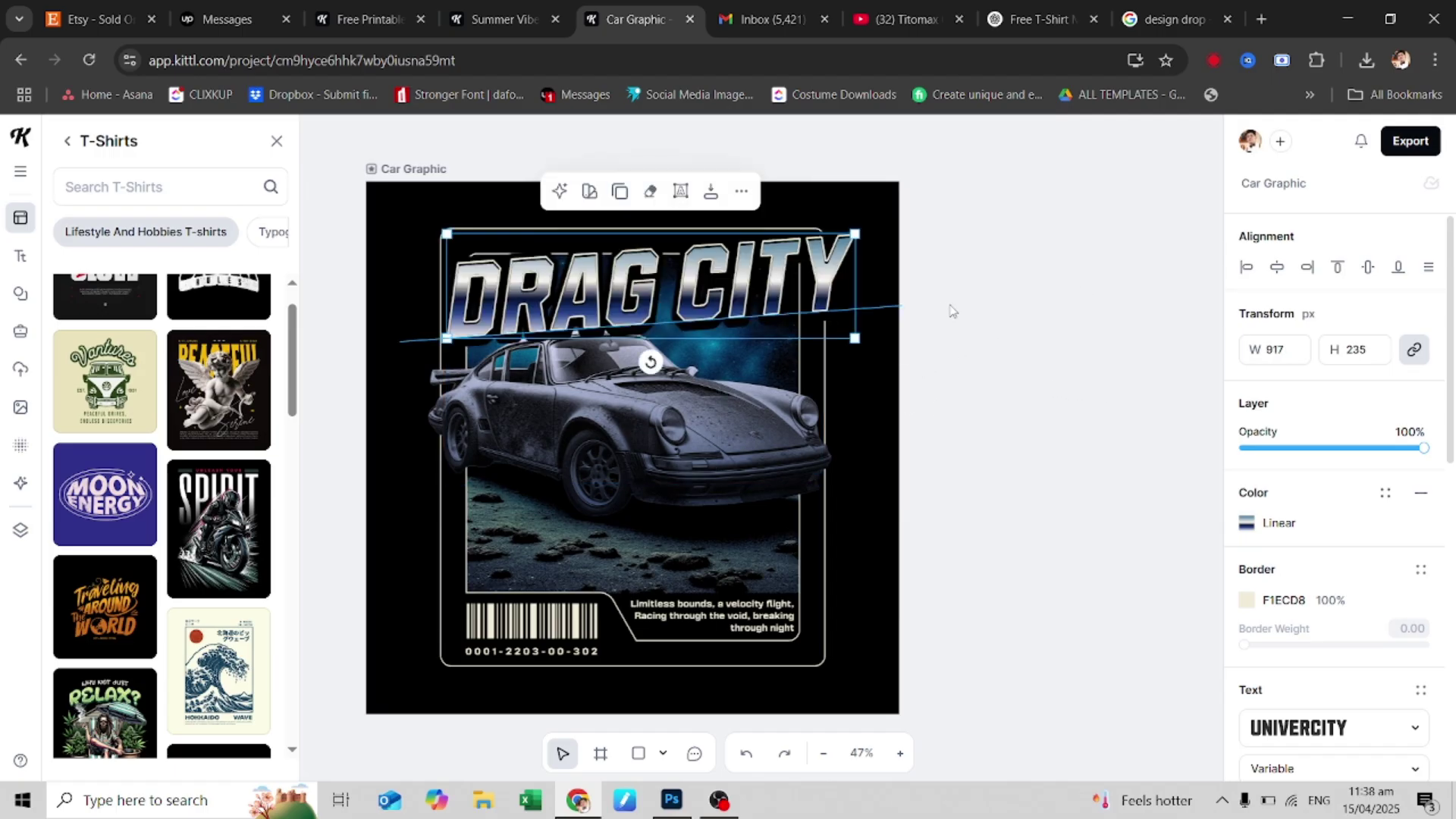
click(952, 311)
drag(740, 299, 725, 302)
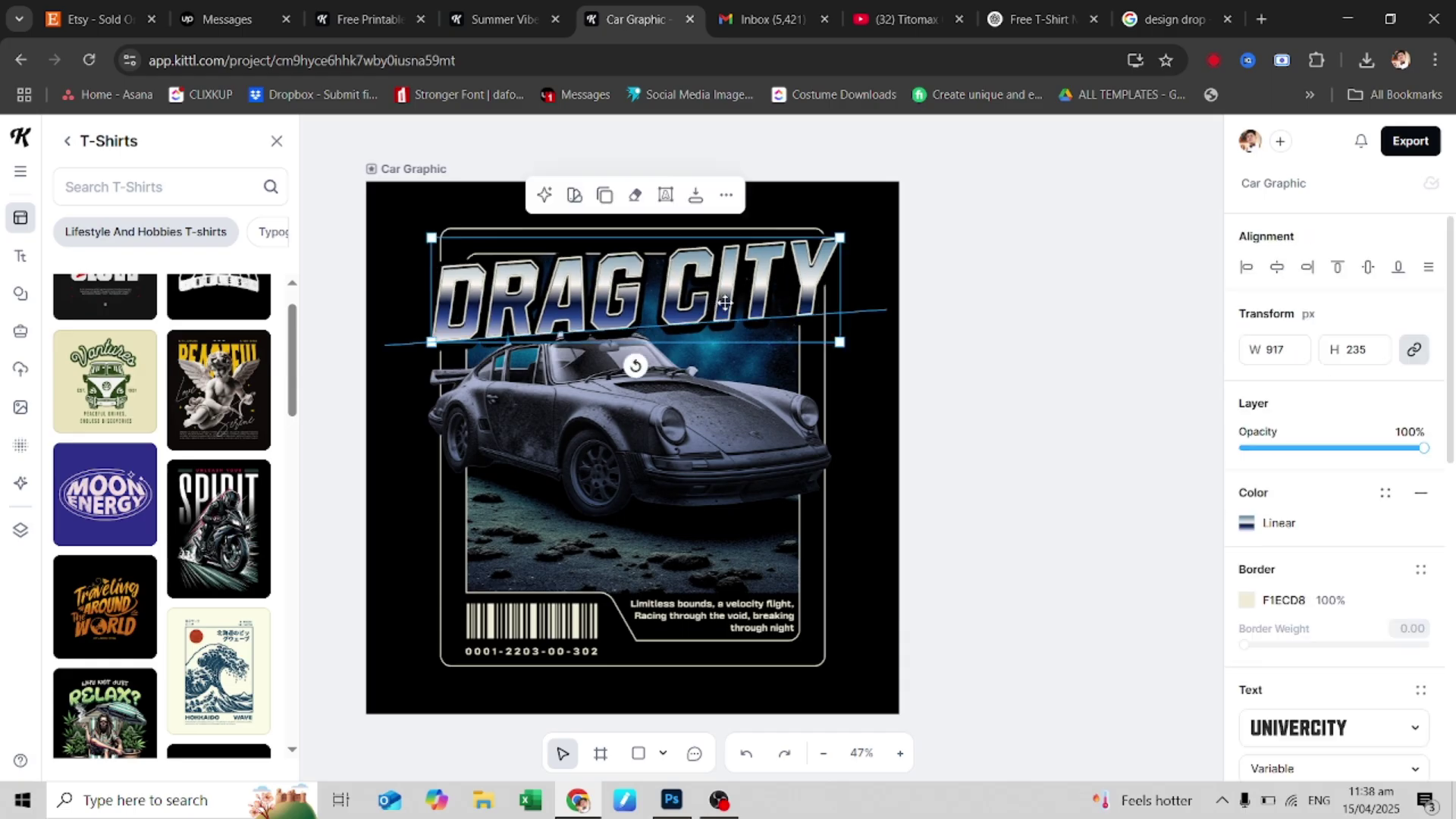
Step: Try sending the DRAG CITY title backward in the layer order
right_click(725, 302)
click(814, 711)
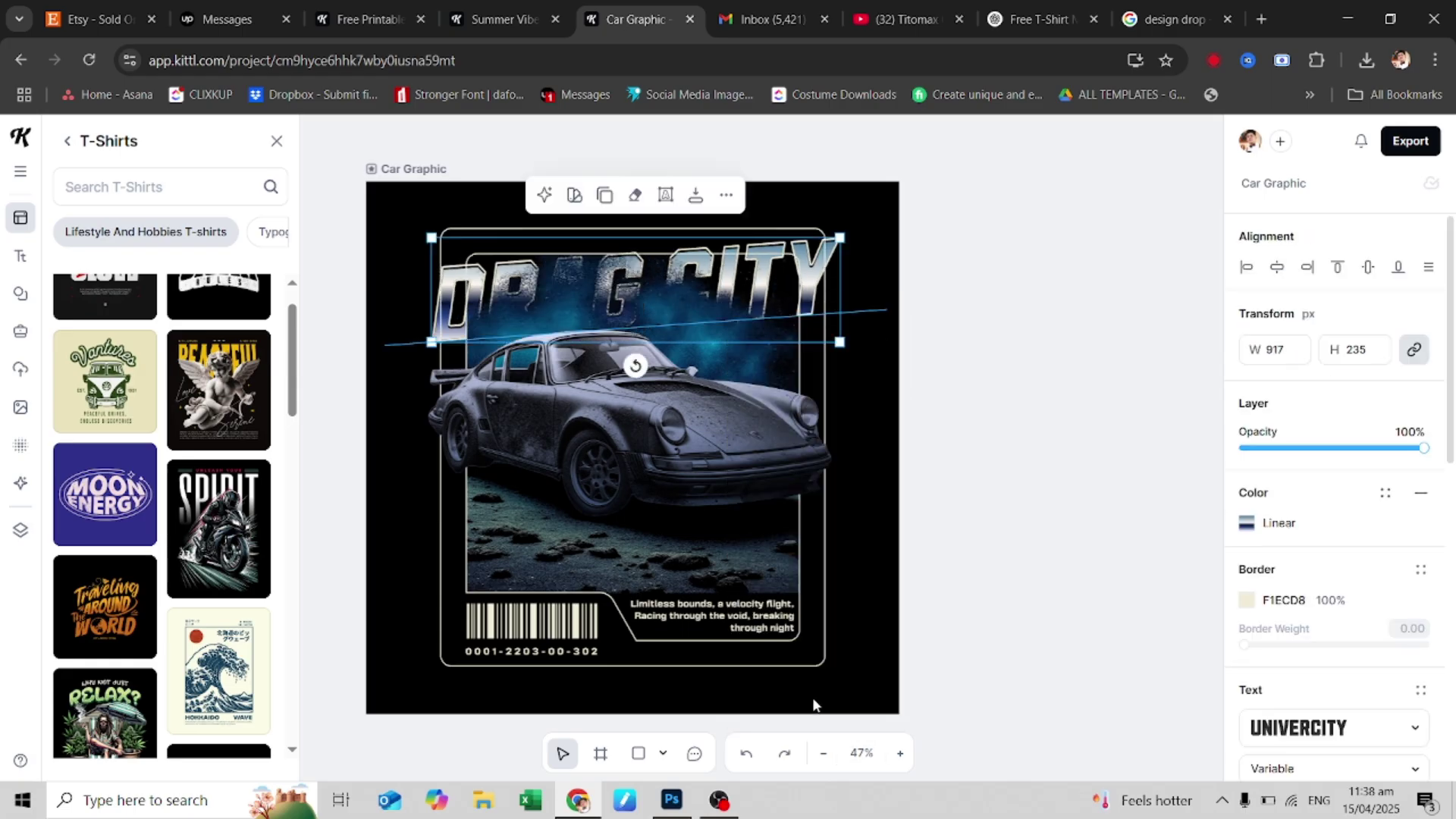
key(ctrl+z)
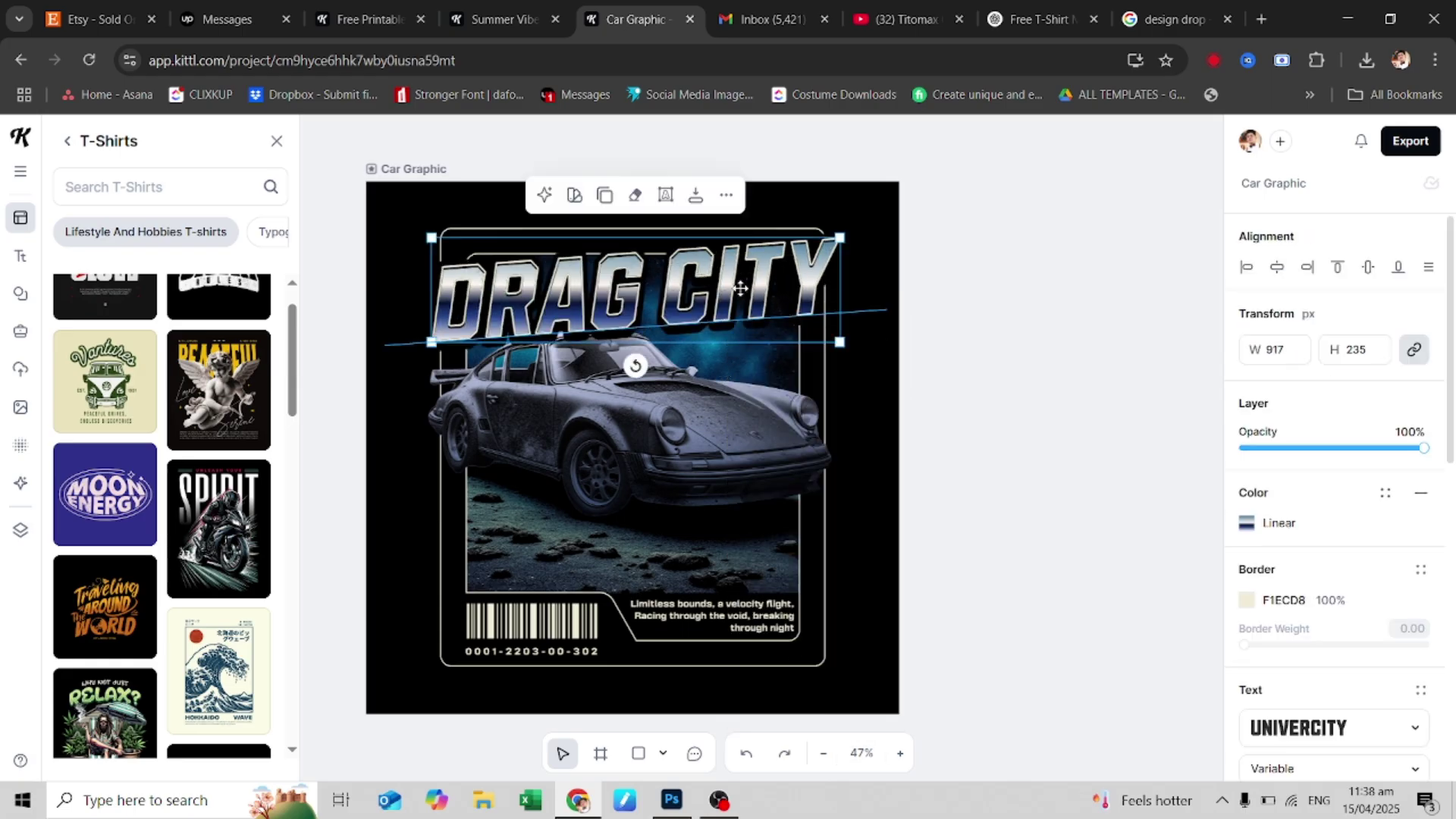
Step: Bring the car image to the front so that it overlaps the DRAG CITY title
right_click(740, 288)
click(818, 640)
click(679, 407)
right_click(679, 407)
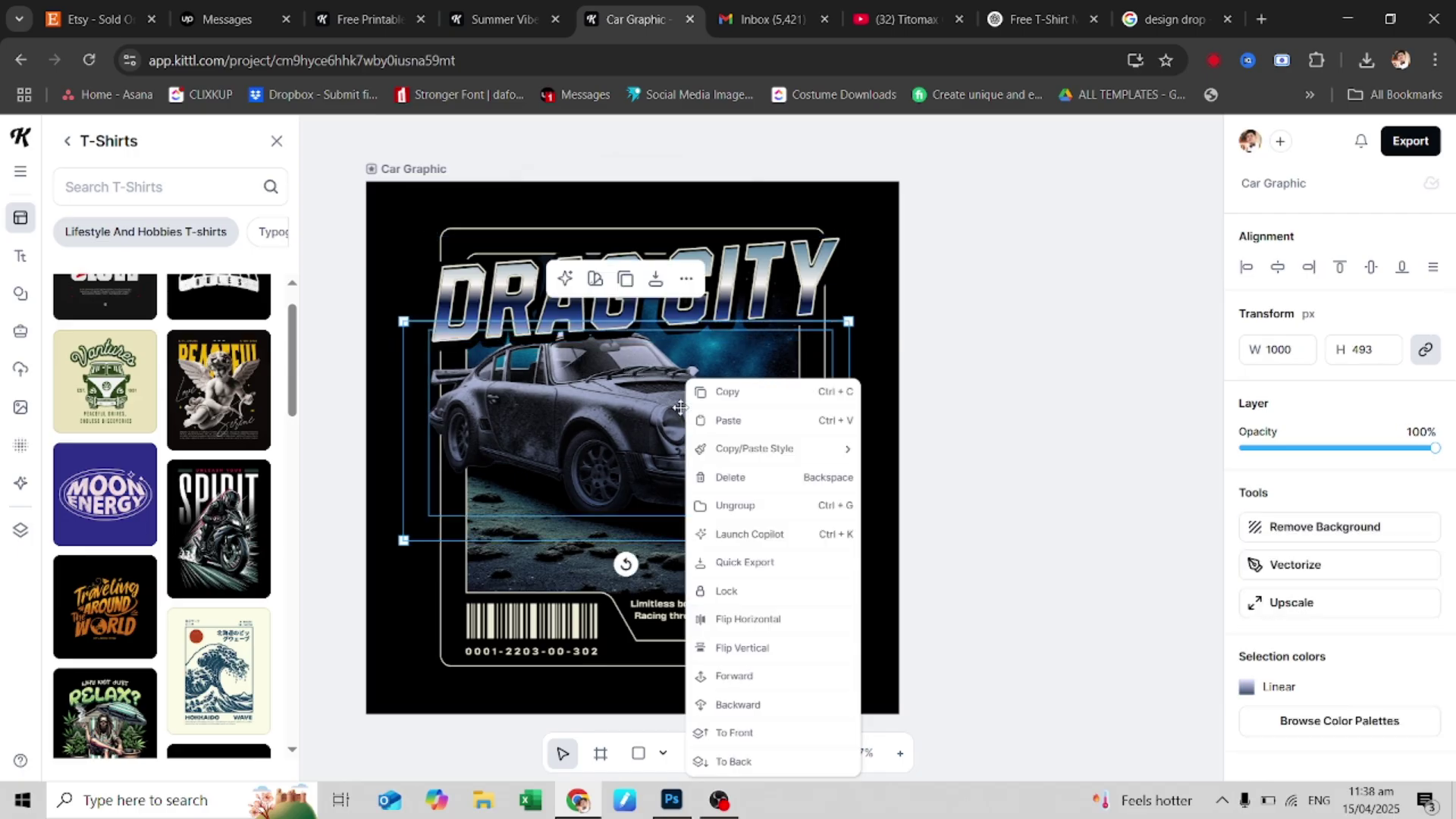
click(758, 734)
click(1063, 394)
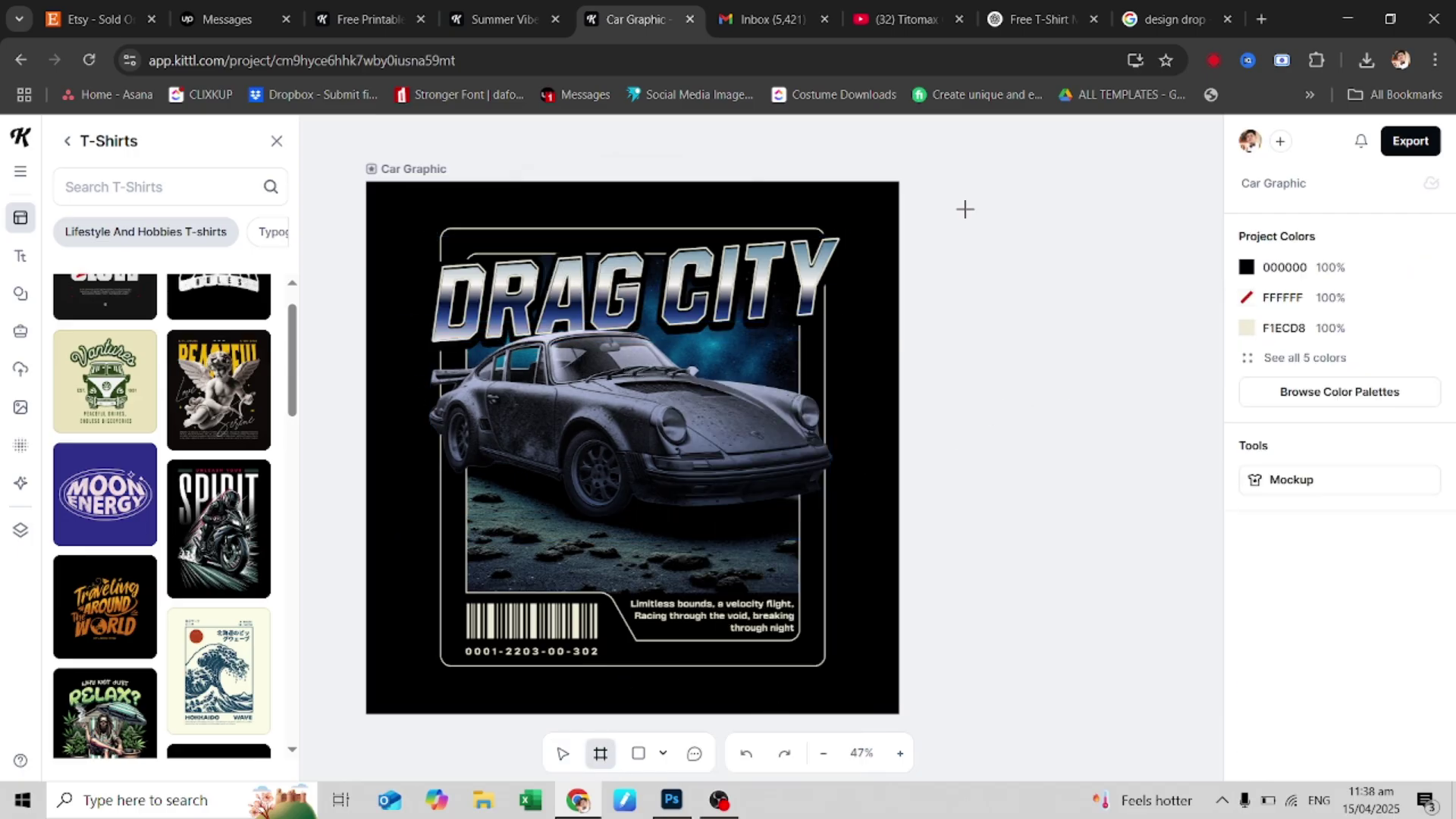
Step: Add a second artboard of about 429 × 427 px beside the car design and fill it with black
mouse_move(927, 309)
mouse_down()
mouse_move(1075, 343)
mouse_move(1104, 375)
mouse_up()
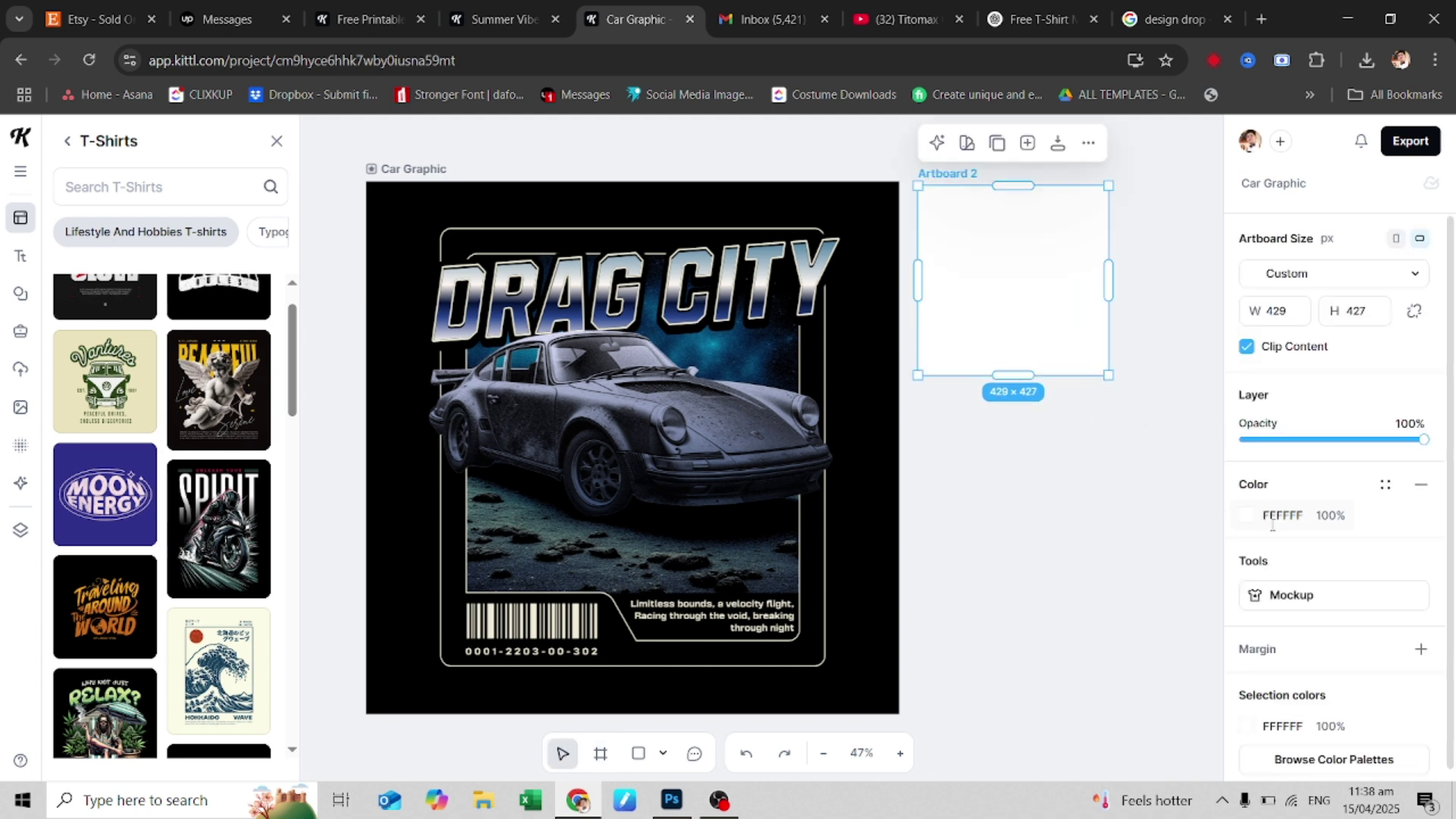
click(1246, 516)
drag(1112, 501, 926, 595)
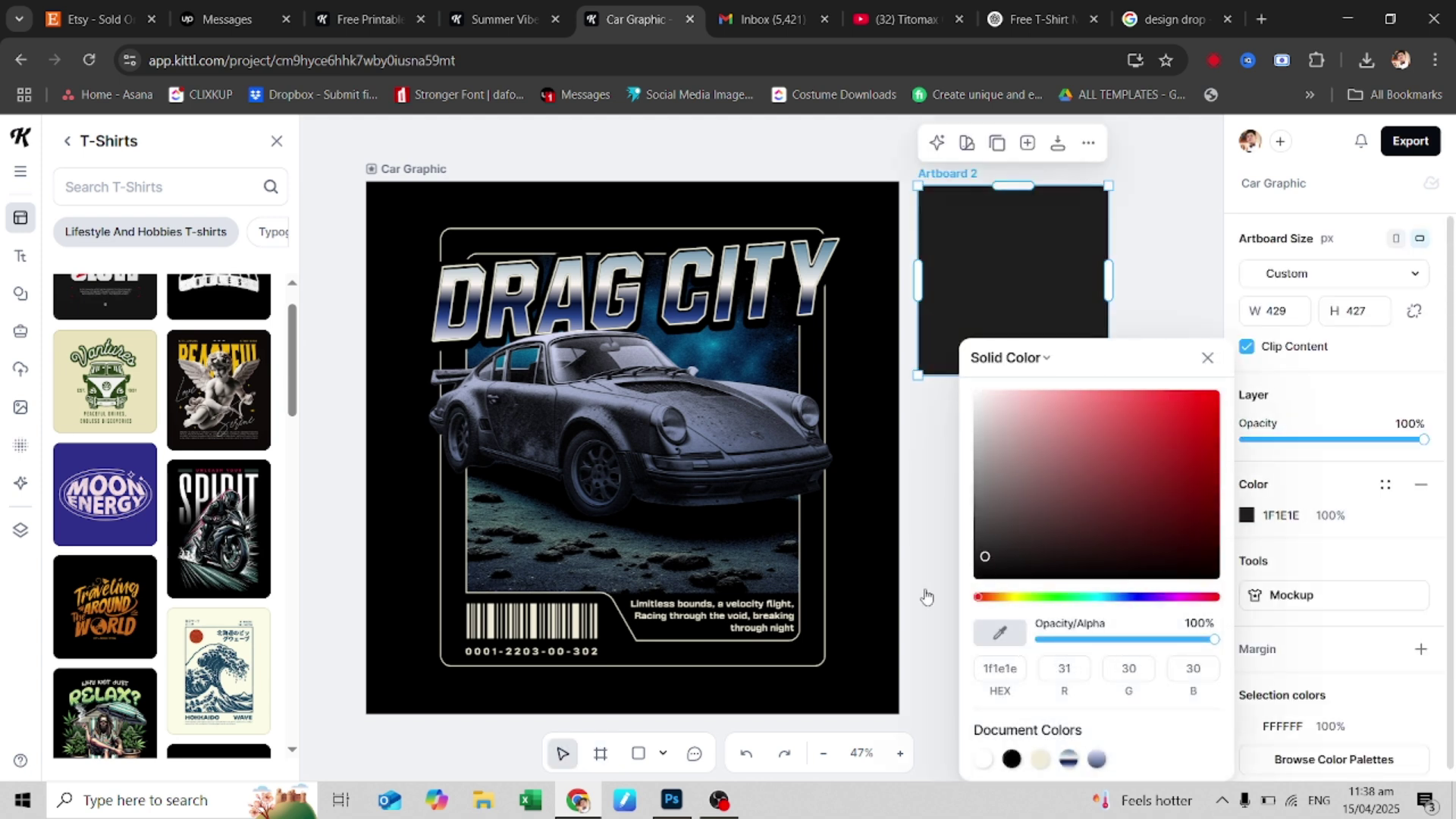
click(1165, 275)
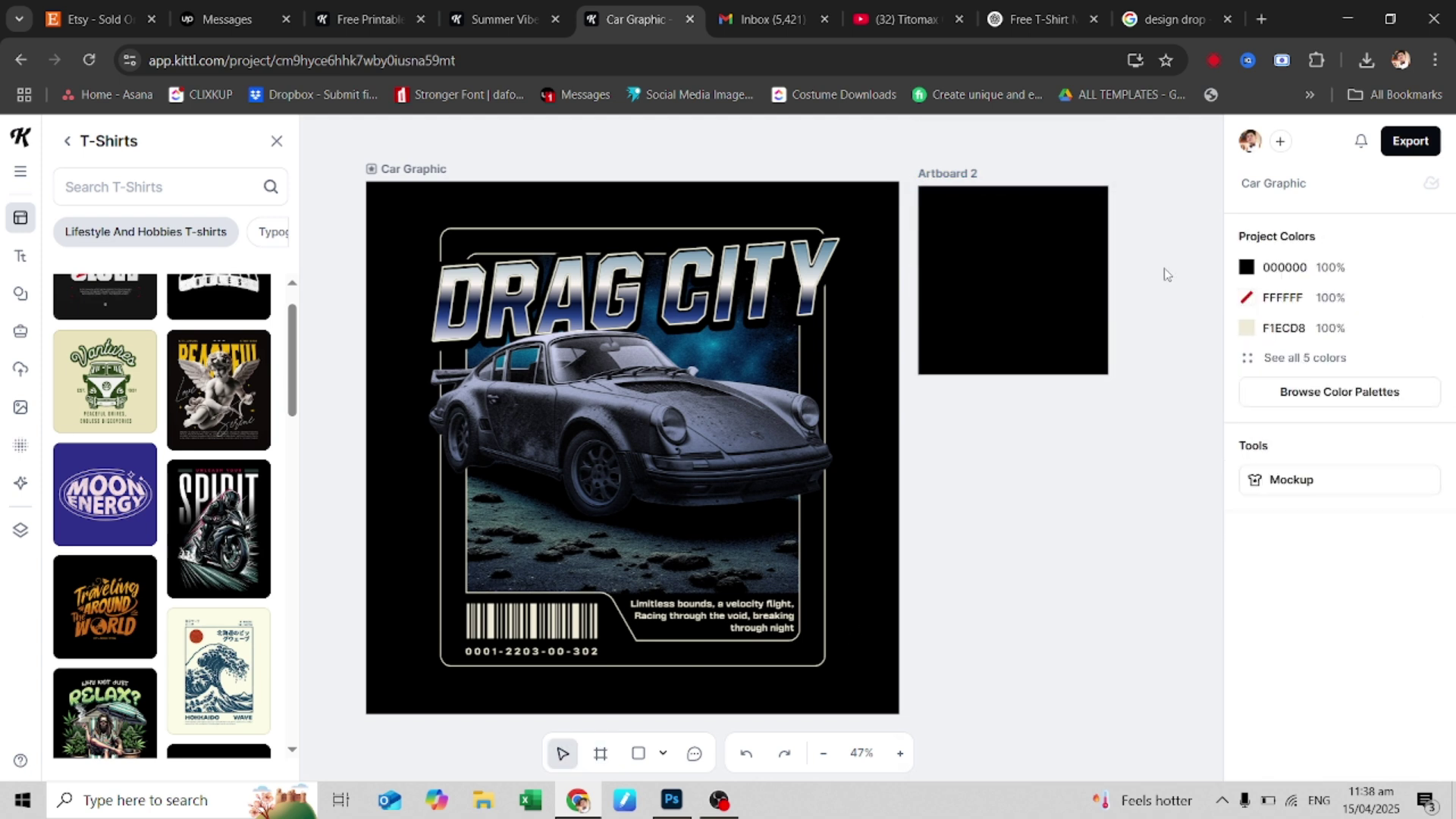
Step: Try moving the original DRAG CITY title and car together onto Artboard 2 and resizing them
click(684, 258)
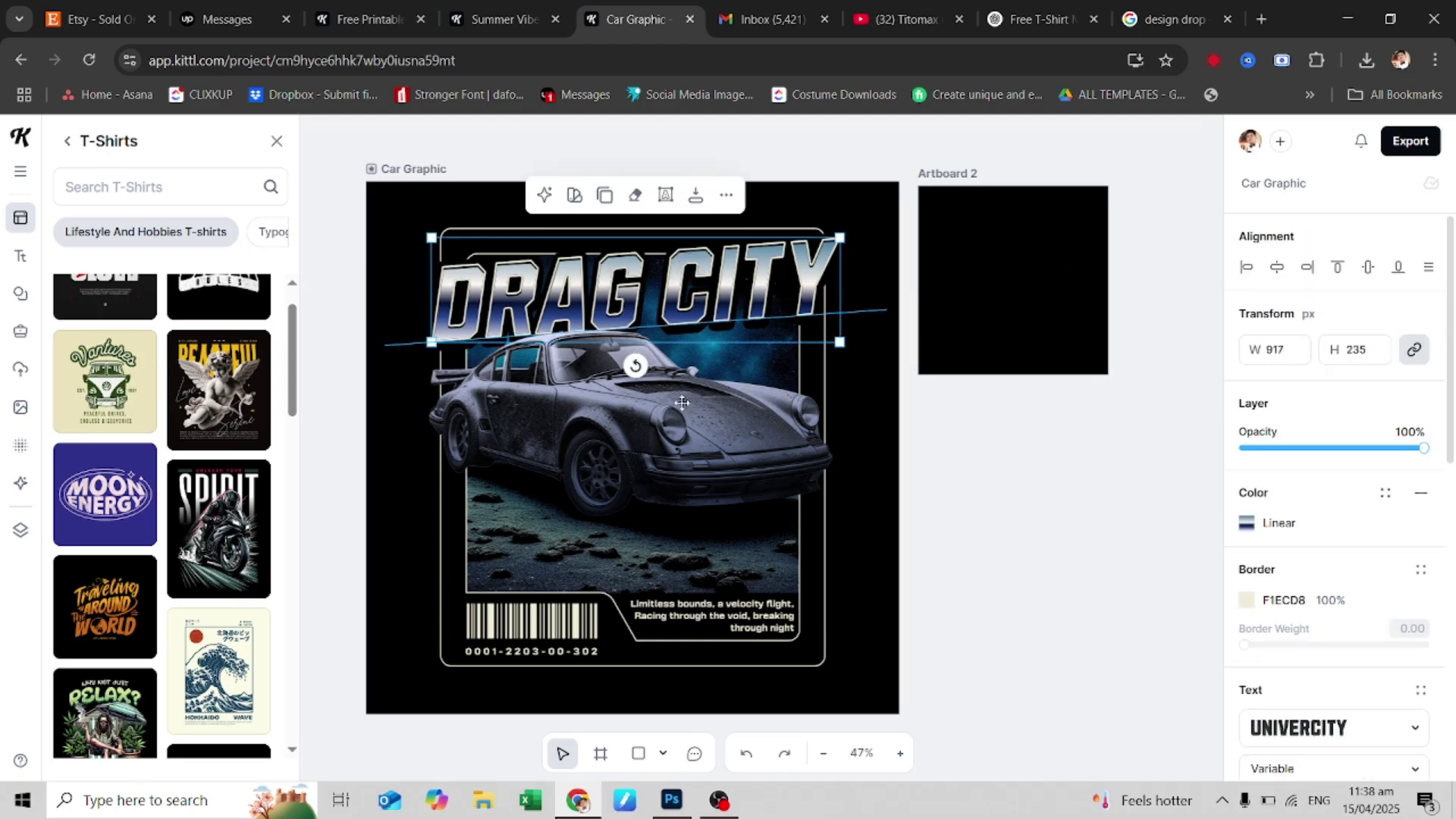
shift+click(725, 423)
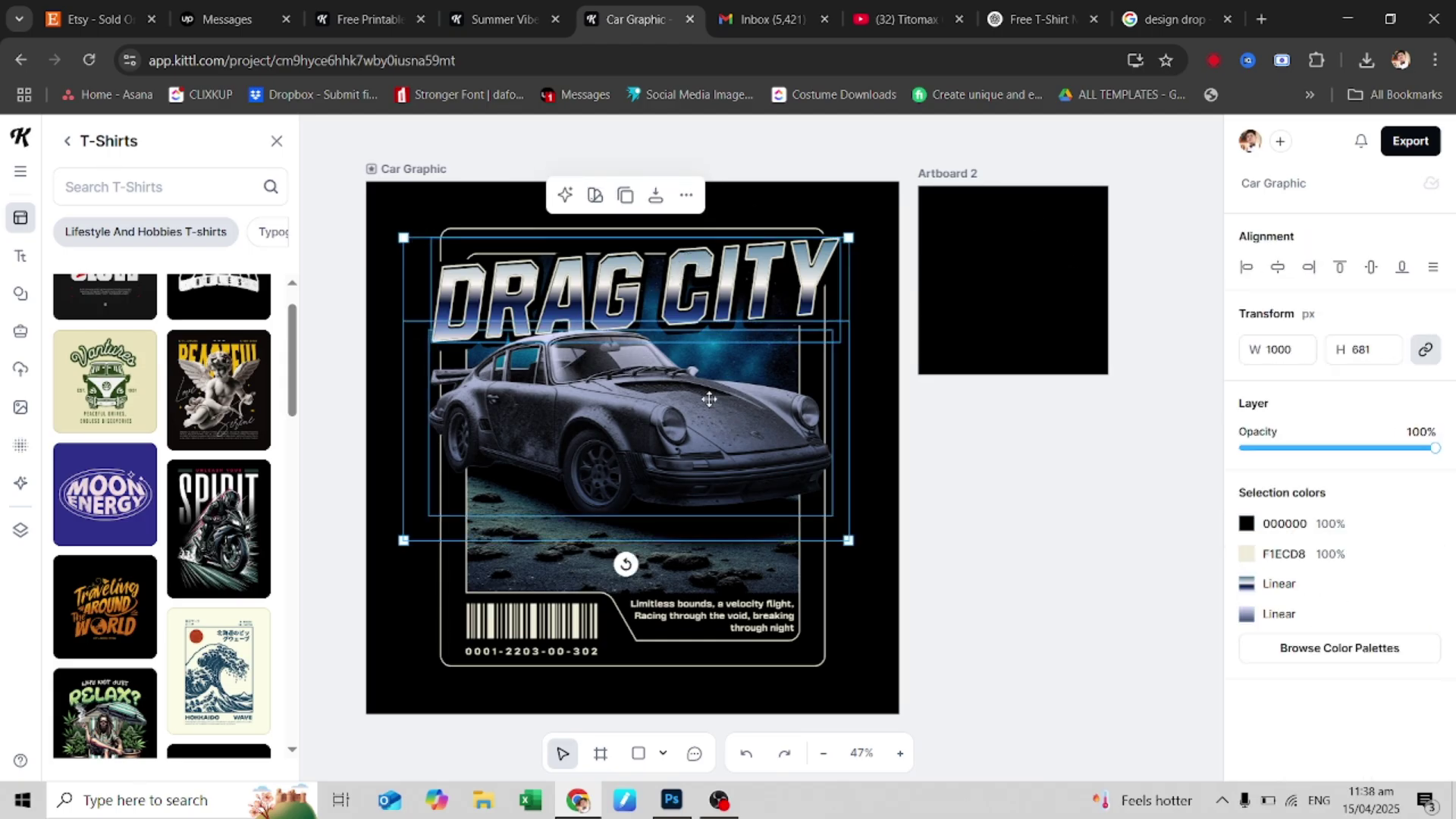
drag(709, 399, 1052, 313)
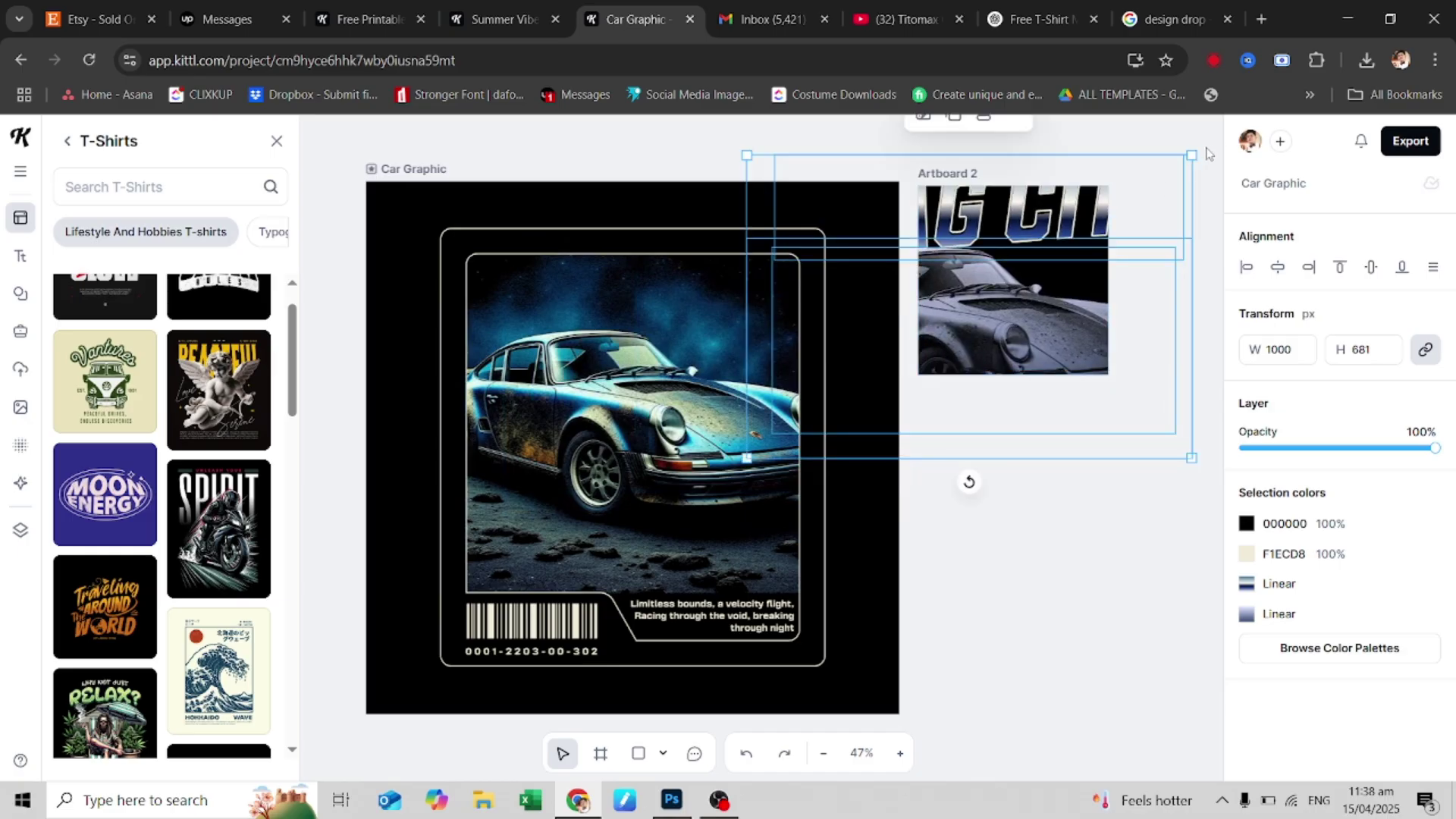
drag(1192, 155, 1190, 155)
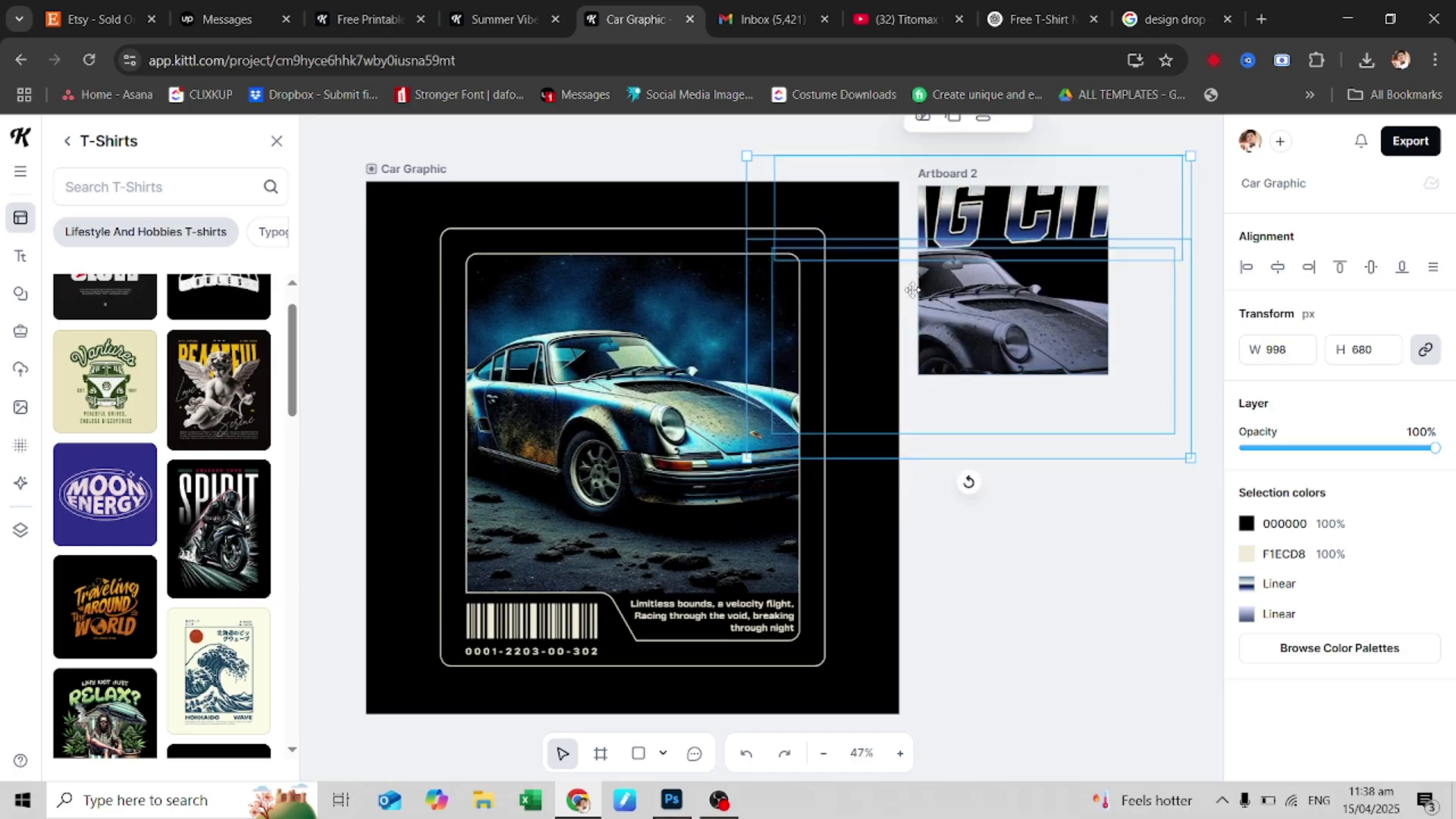
click(1075, 508)
key(ctrl+z)
key(ctrl+z)
click(948, 421)
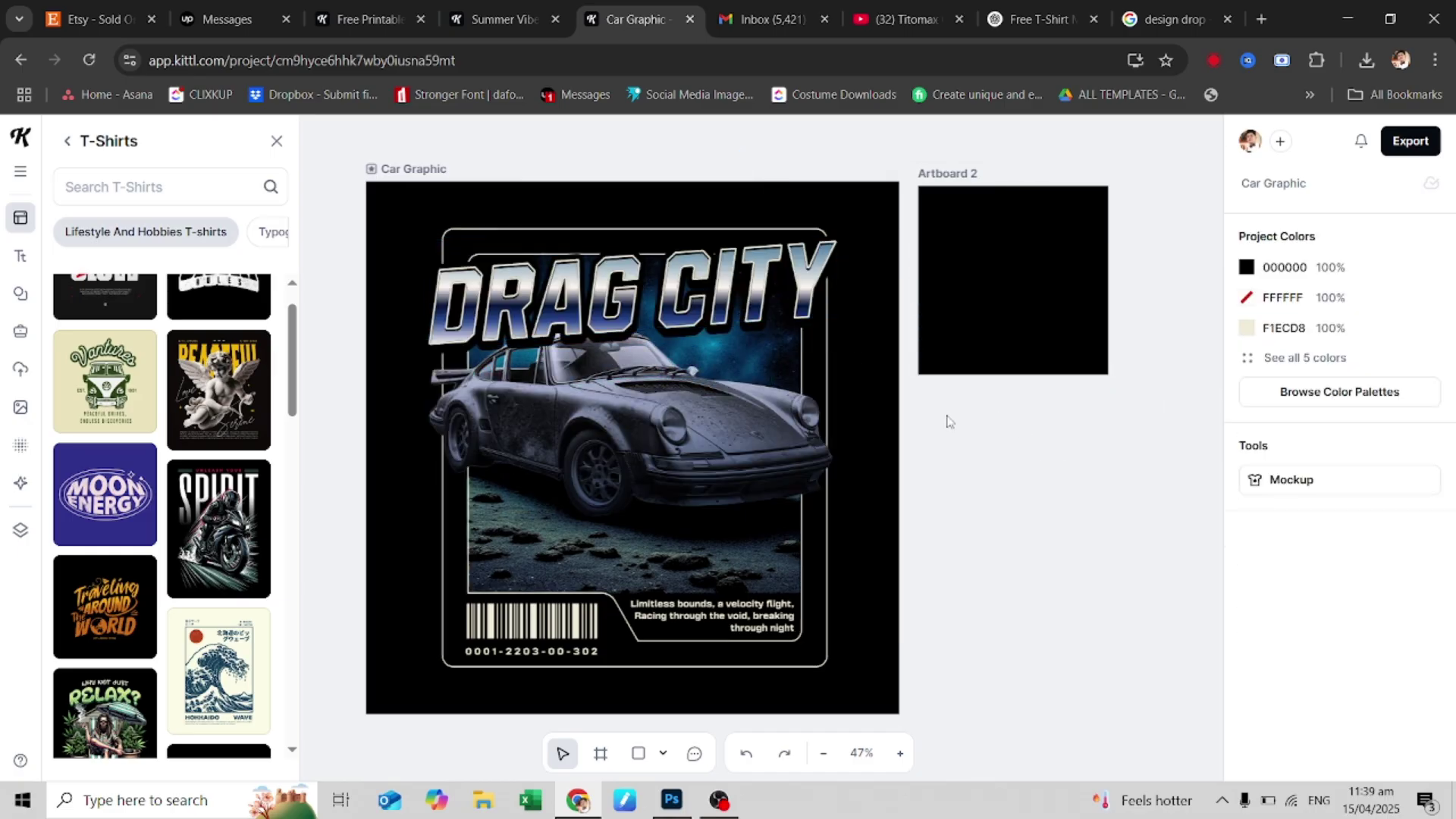
Step: Paste a copy of the DRAG CITY title and car into Artboard 2, scaled to about 357 × 241 px and centred
click(715, 384)
key(ctrl+c)
key(ctrl+v)
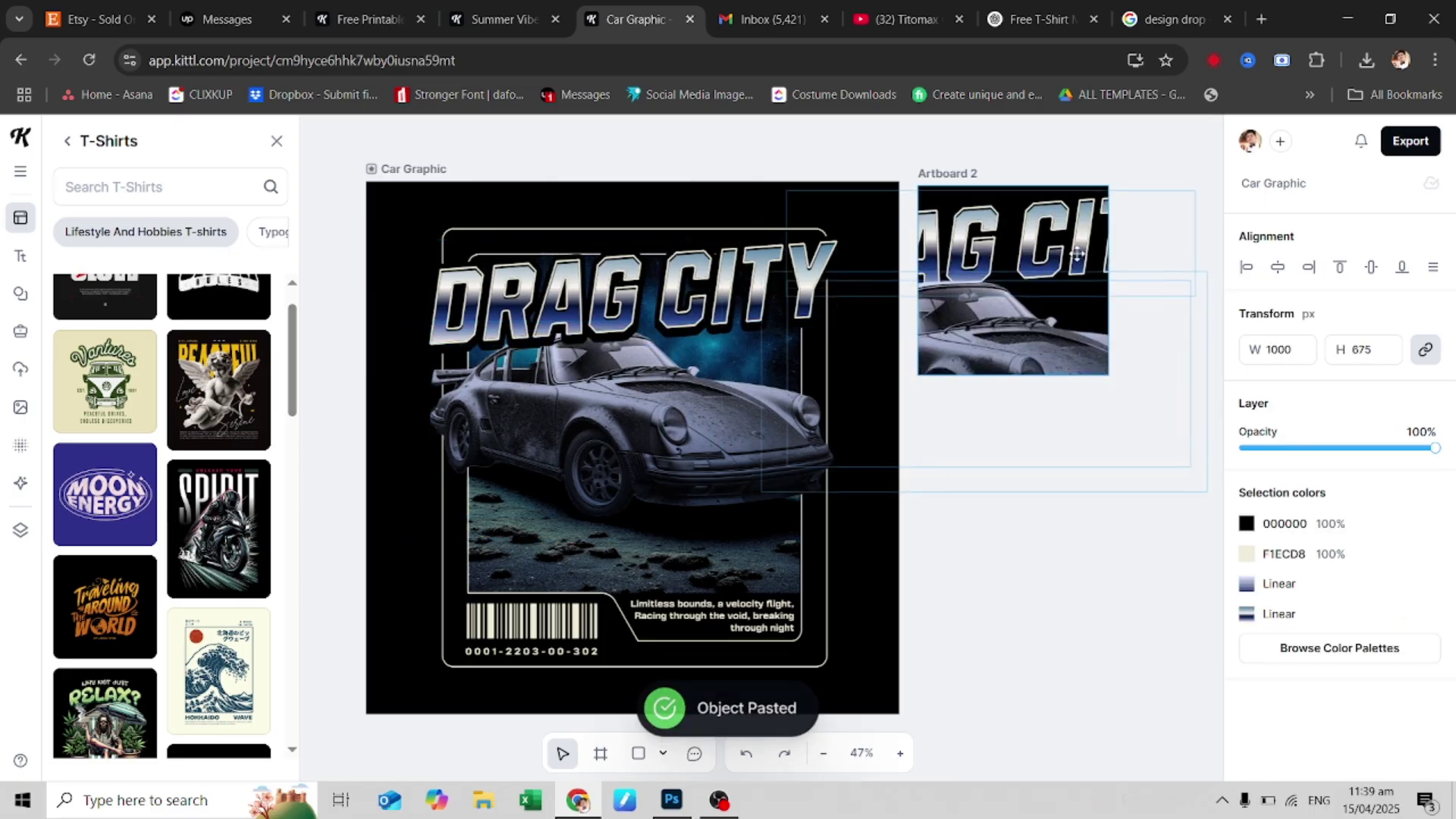
drag(1201, 186, 975, 334)
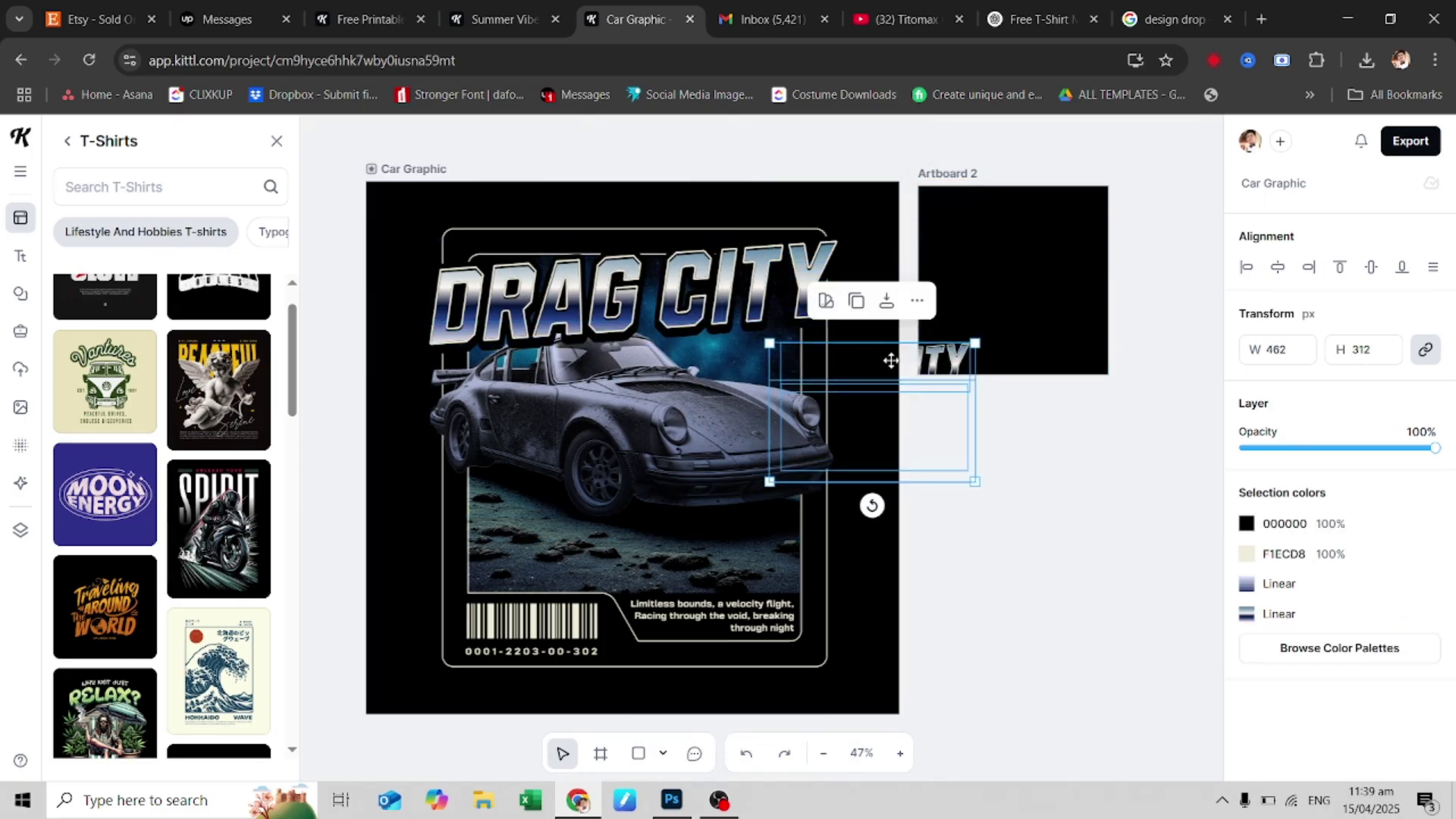
drag(894, 357, 1034, 242)
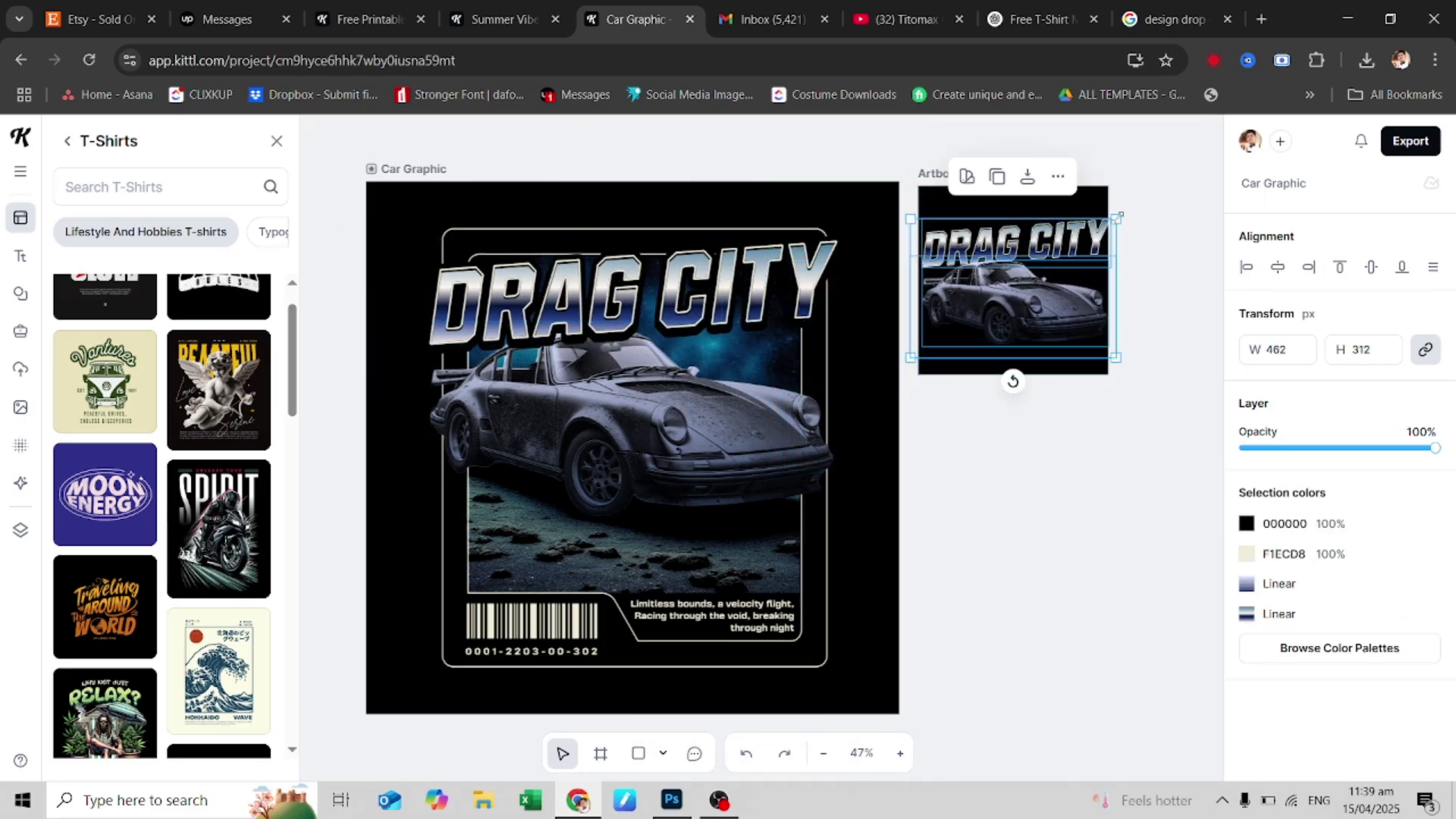
drag(1117, 217, 1035, 256)
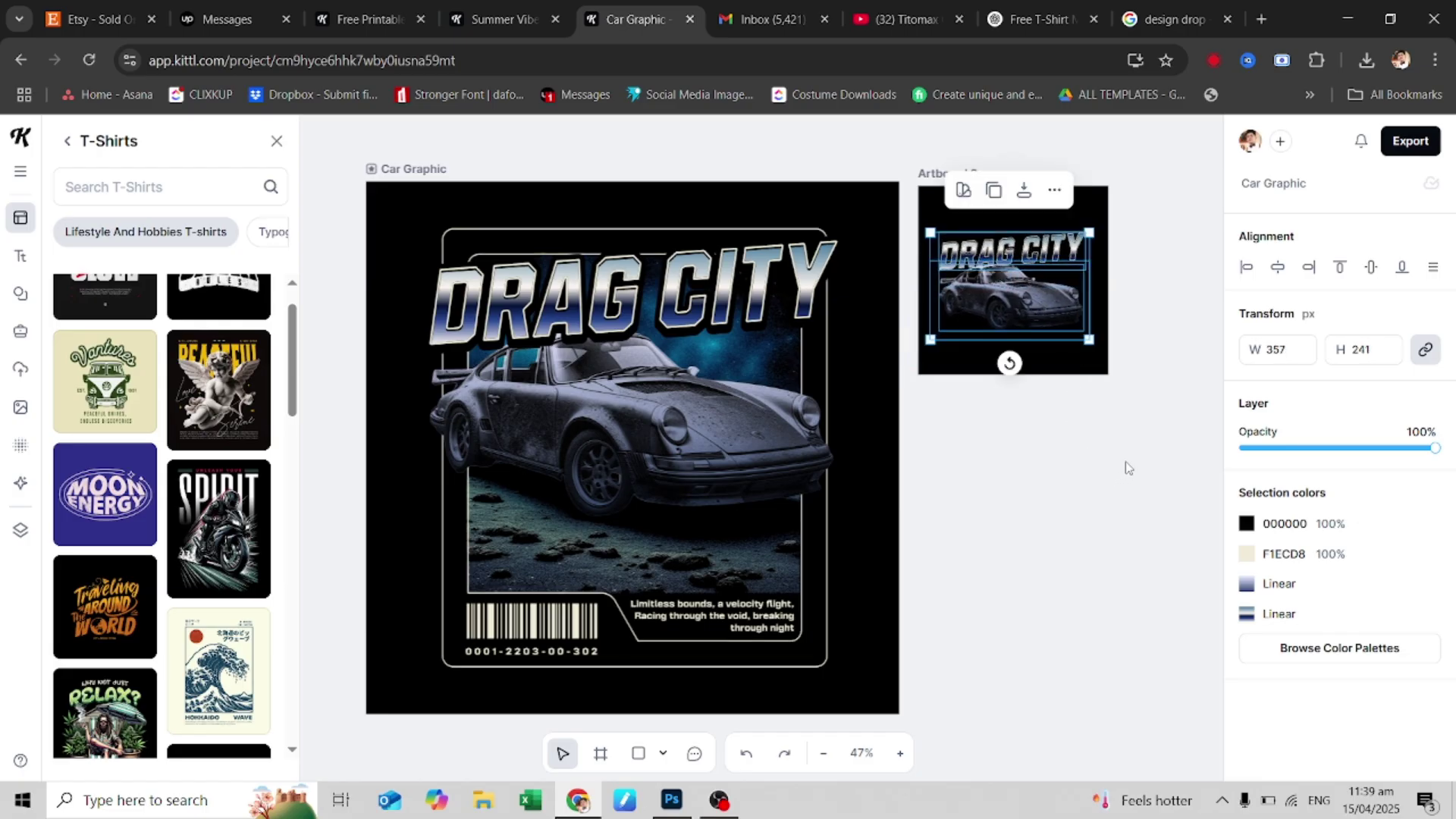
click(1181, 304)
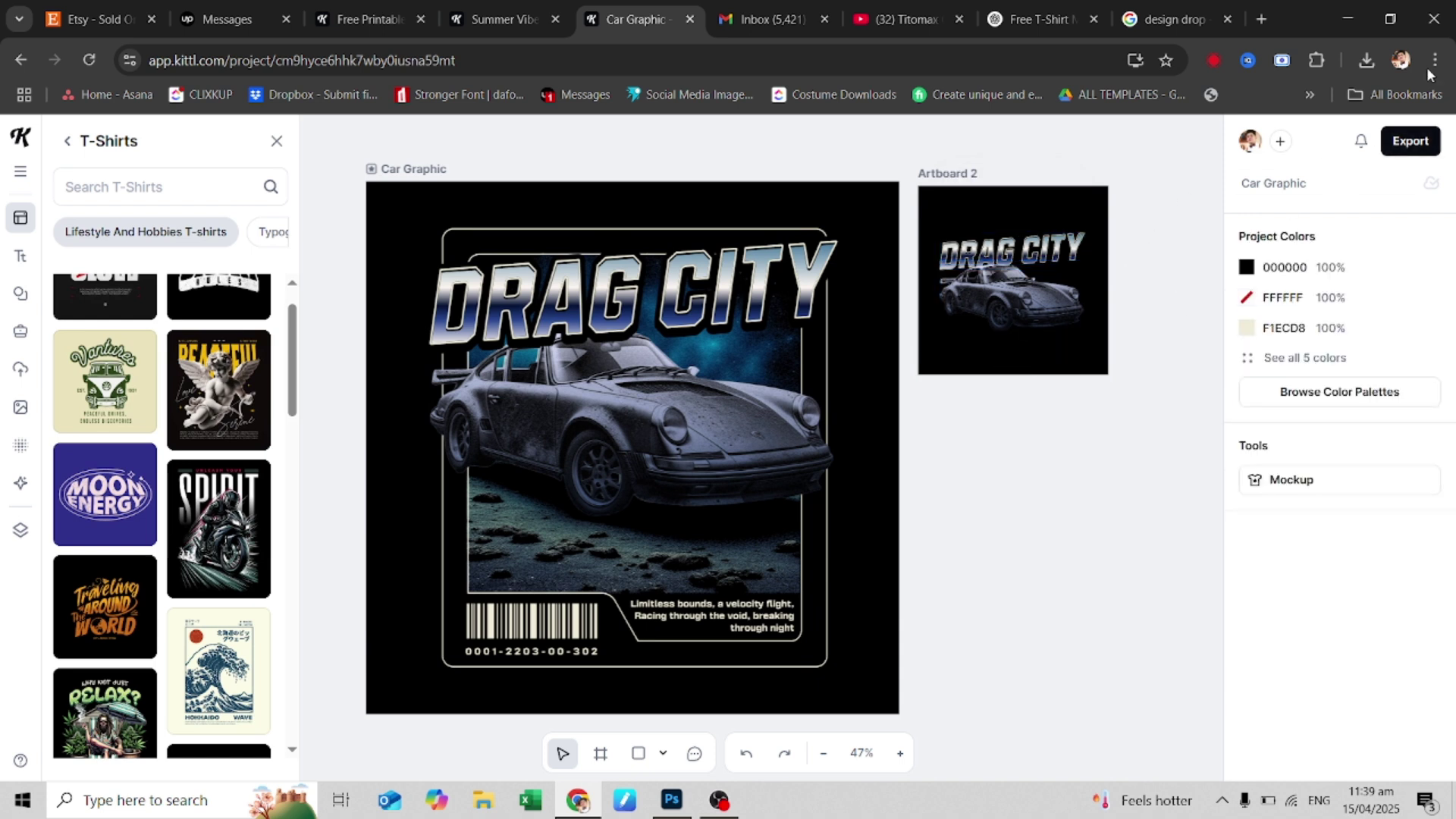
Step: Export both artboards as PNG with the background removed and preview the Artboard 2 image from Car Graphic.zip
click(1405, 142)
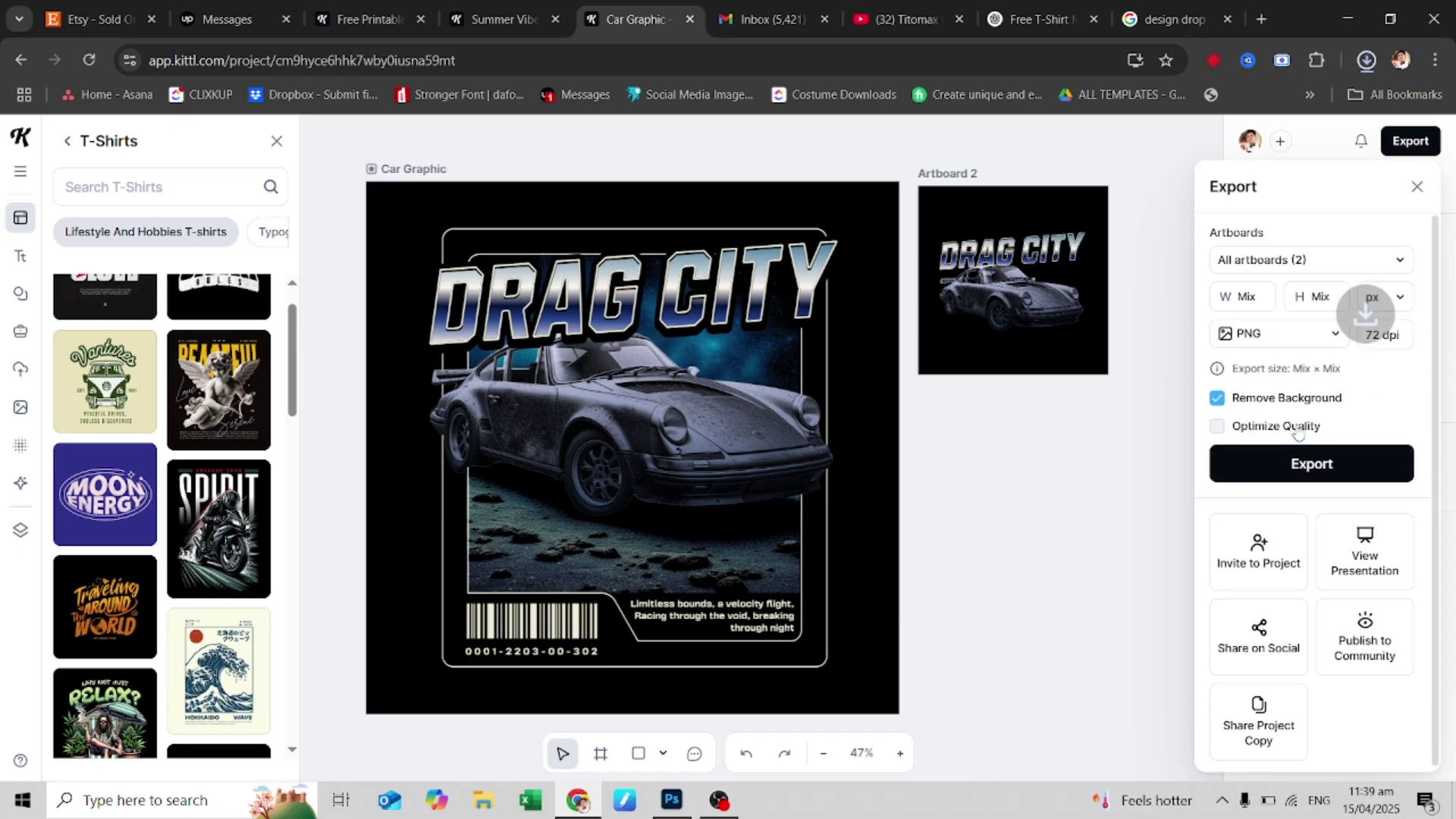
mouse_move(1159, 113)
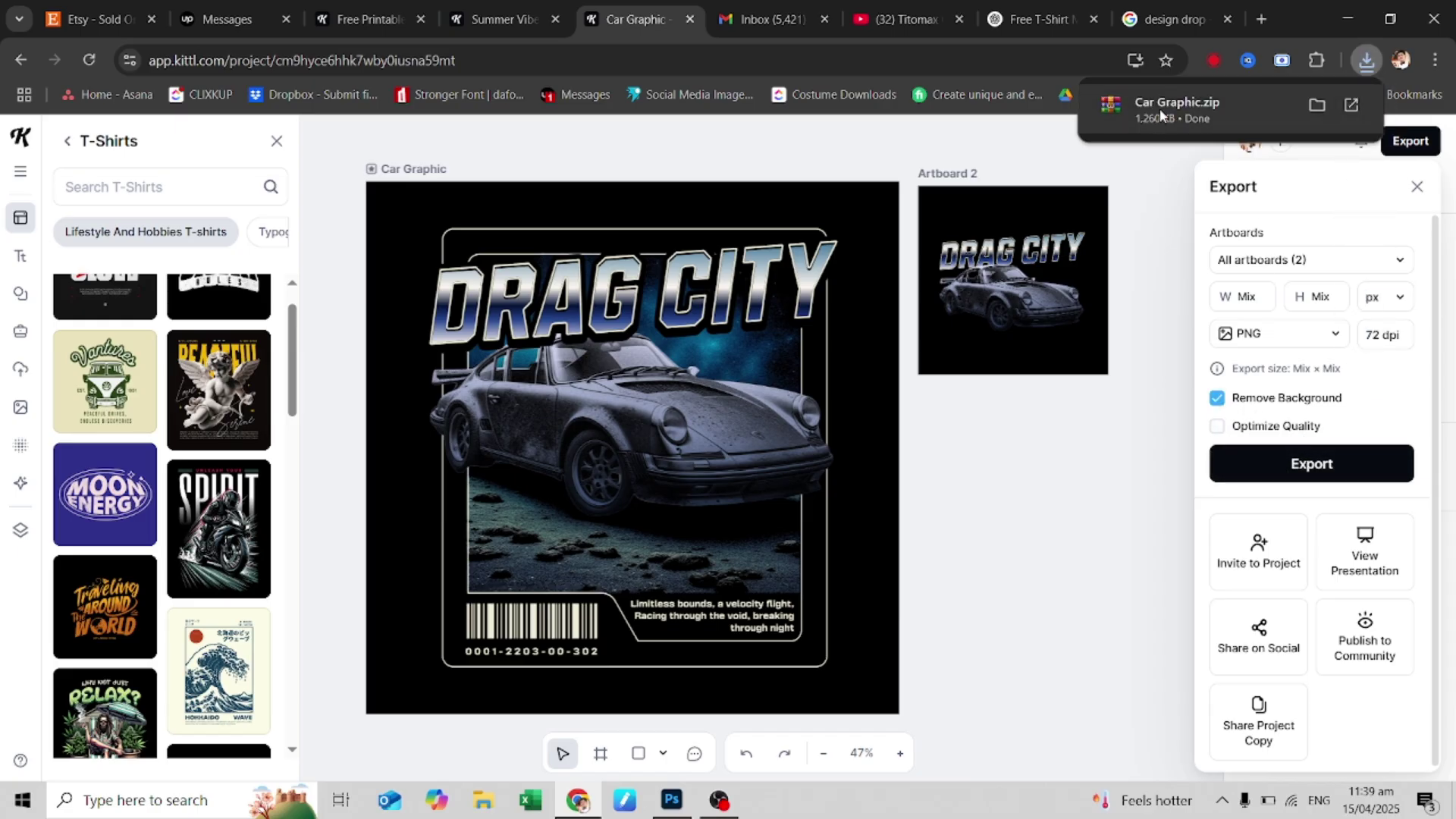
click(1153, 113)
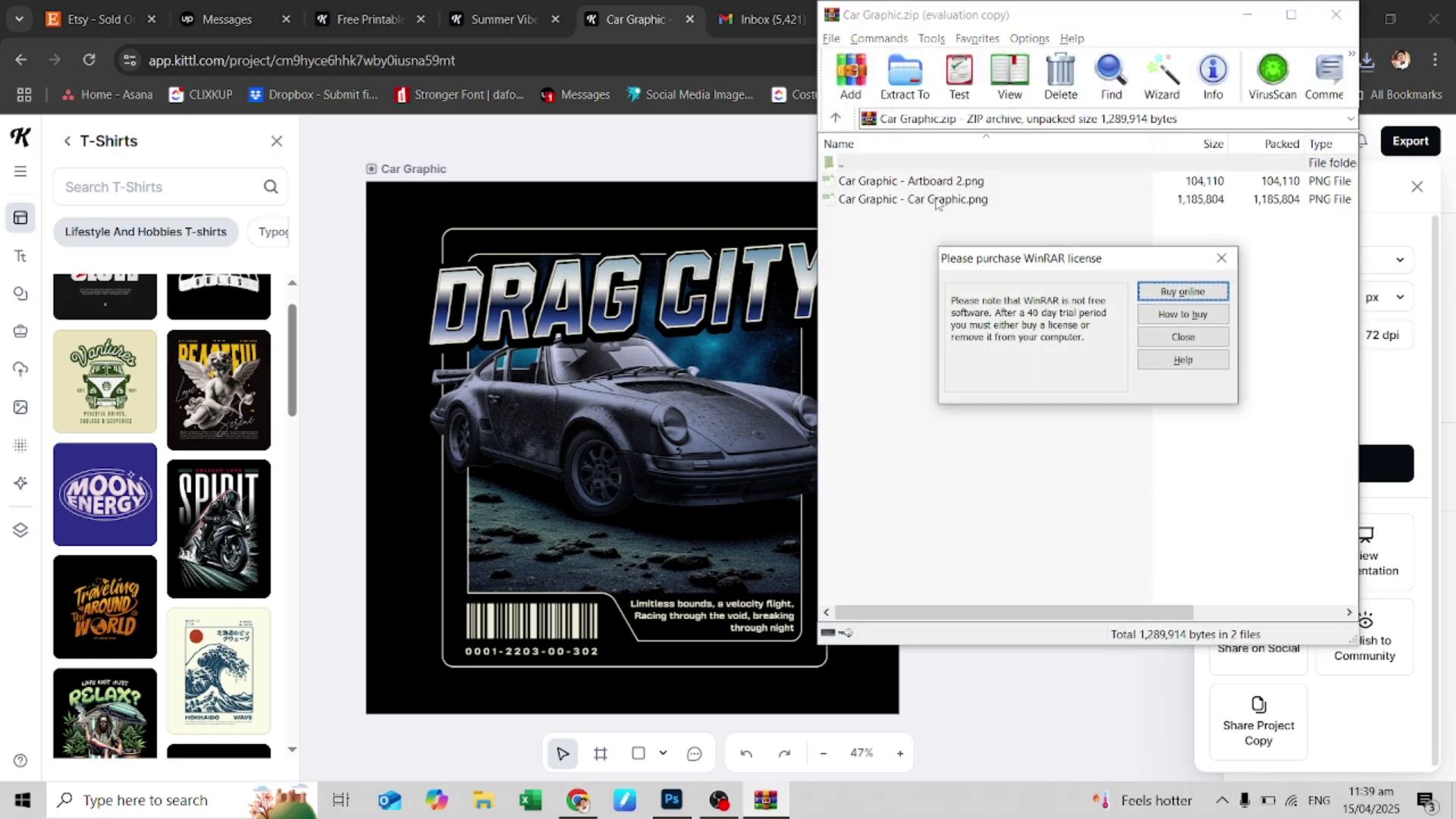
key(Escape)
click(887, 200)
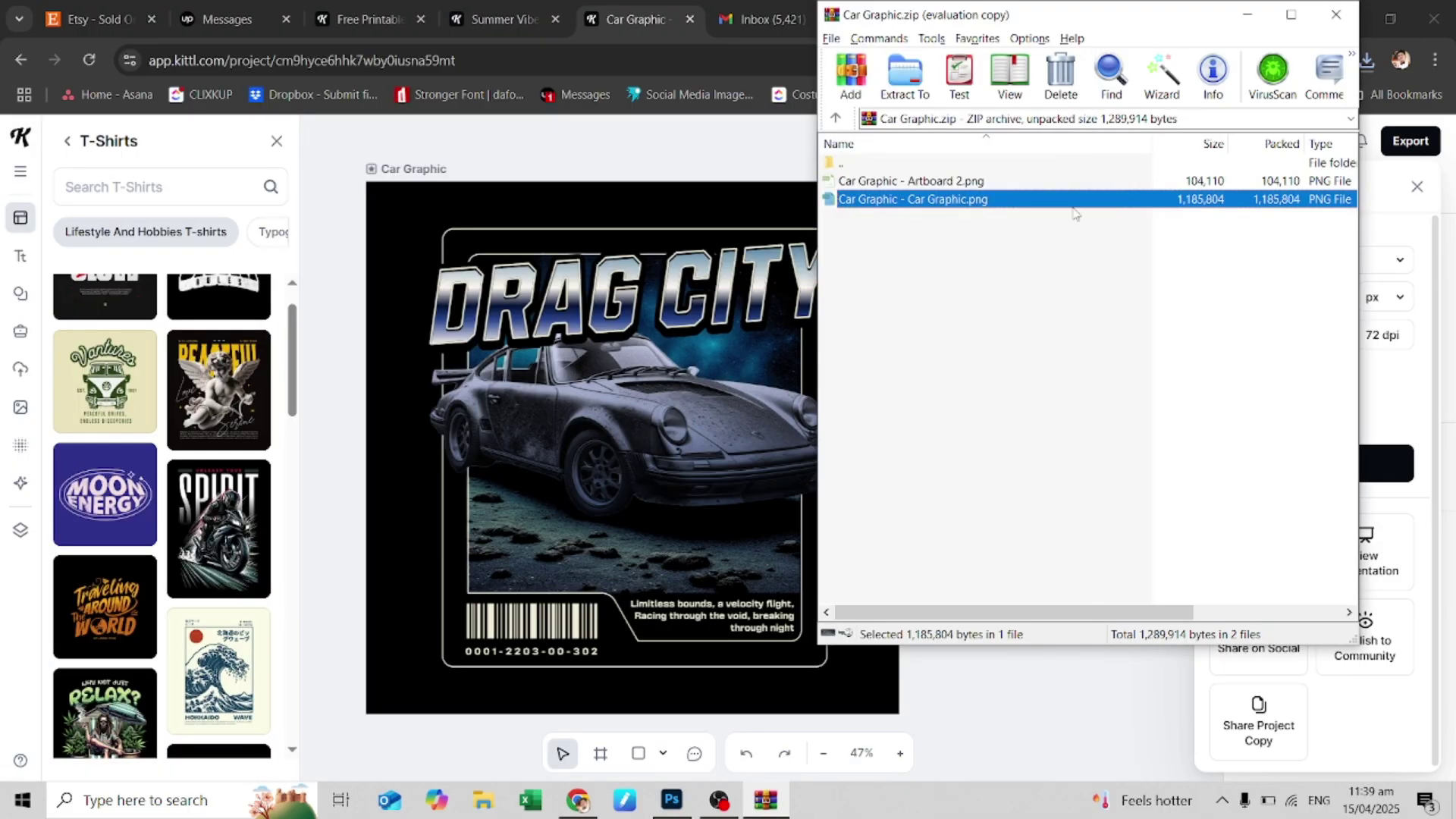
click(1015, 186)
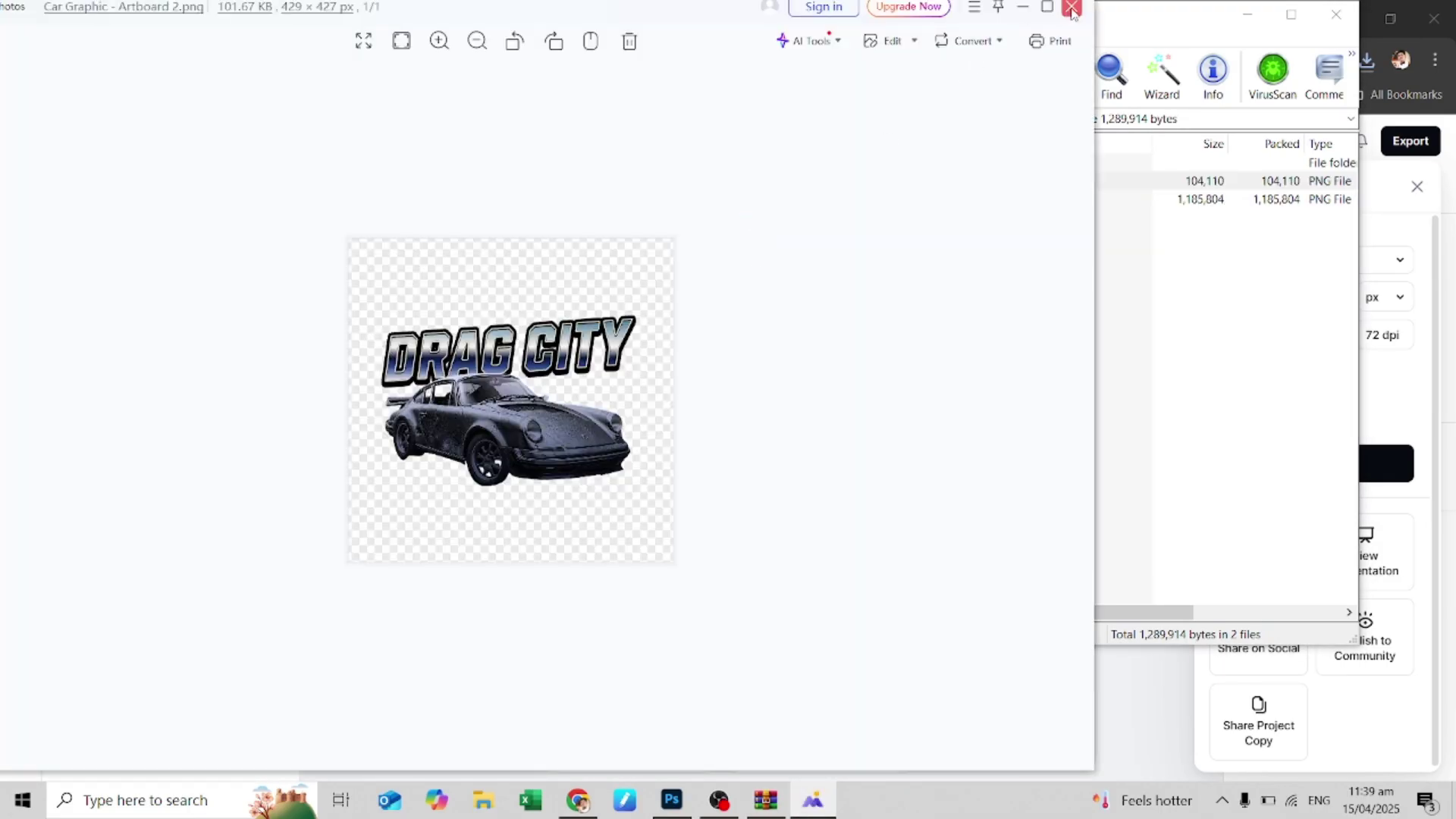
click(1072, 10)
click(1336, 14)
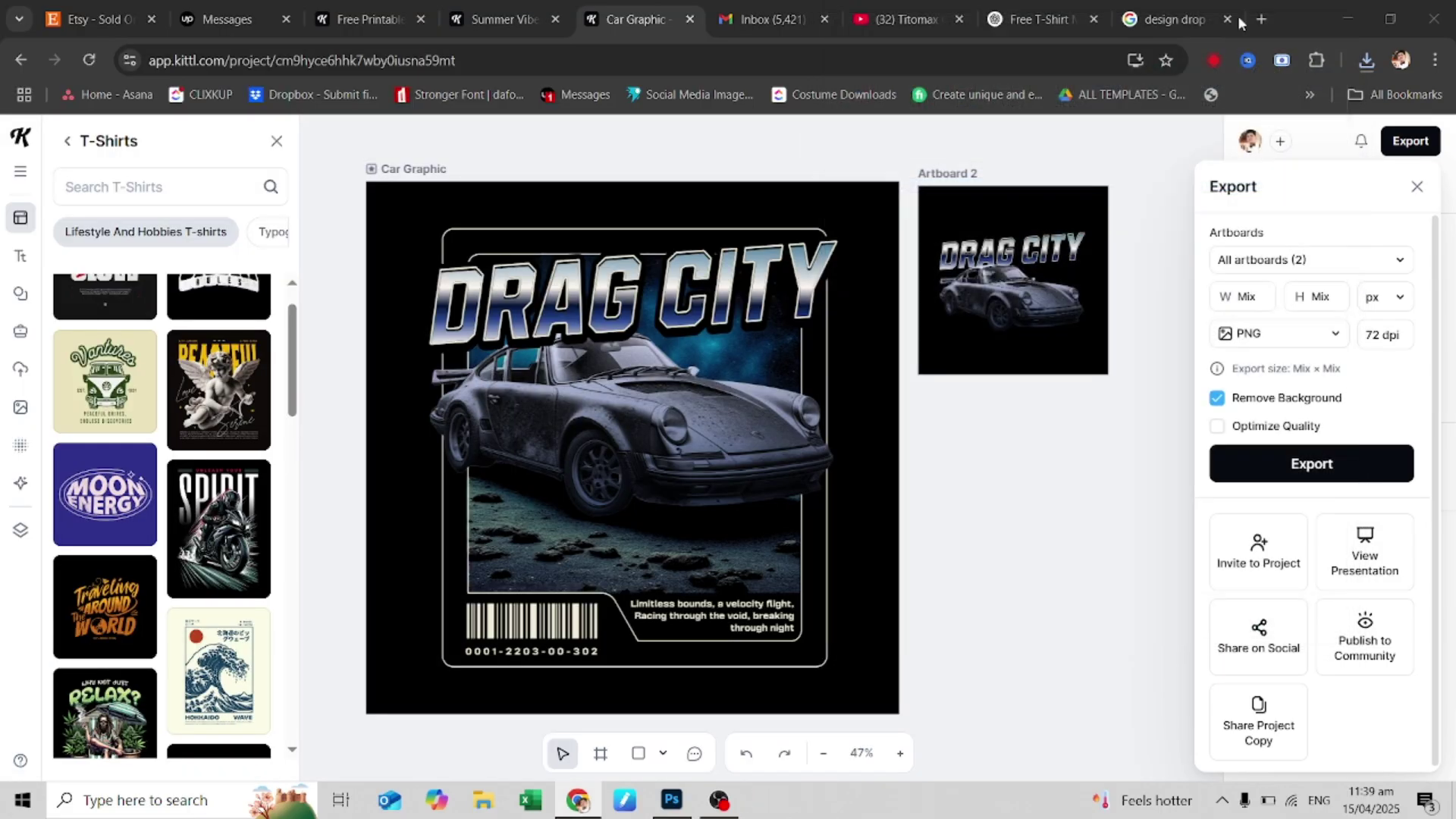
Step: Close the Car Graphic project and look through the lifestyle and hobbies T-shirt templates for the oversized shirt search
click(689, 19)
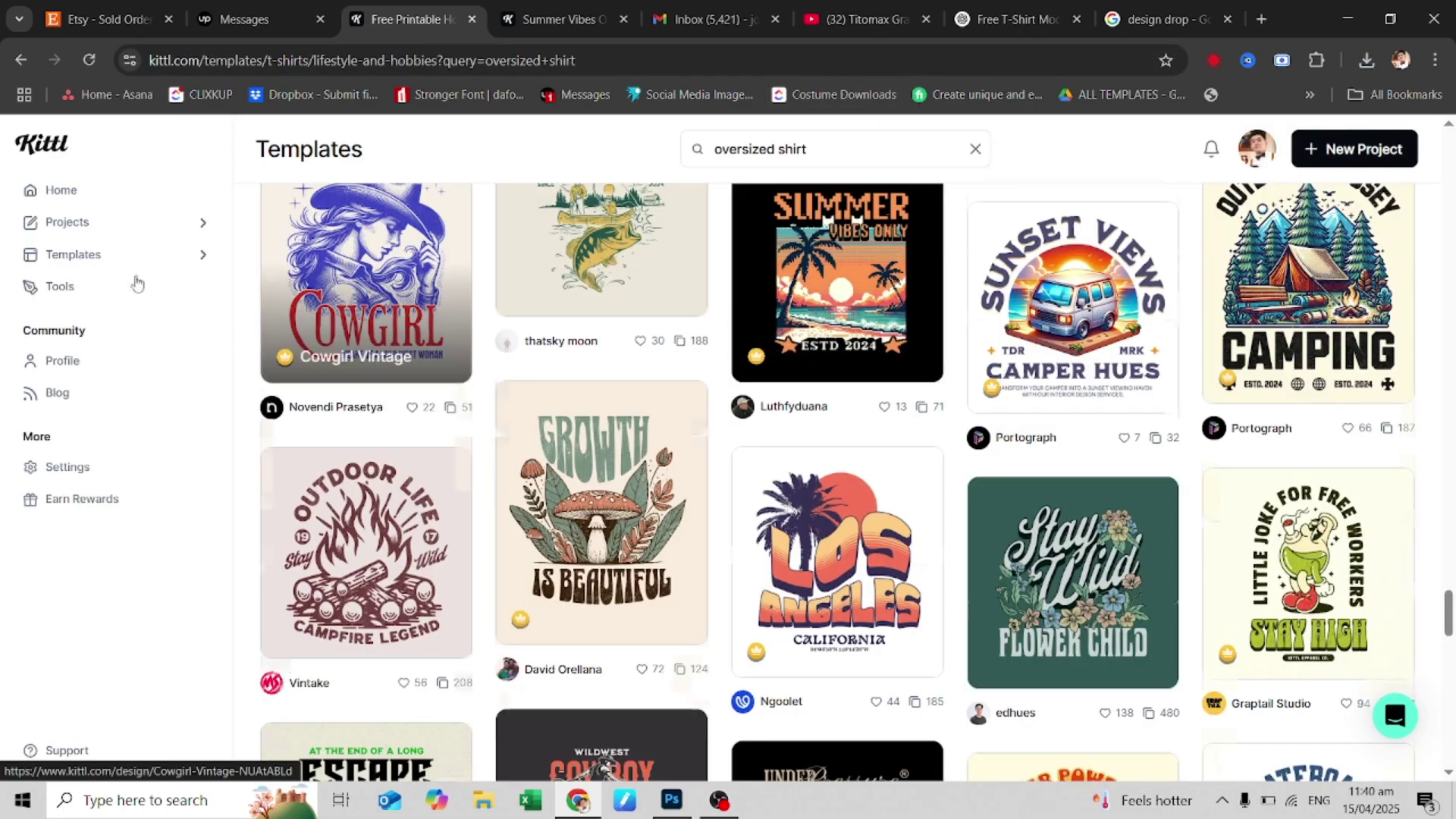
scroll(205, 303, up, 5)
scroll(623, 328, down, 10)
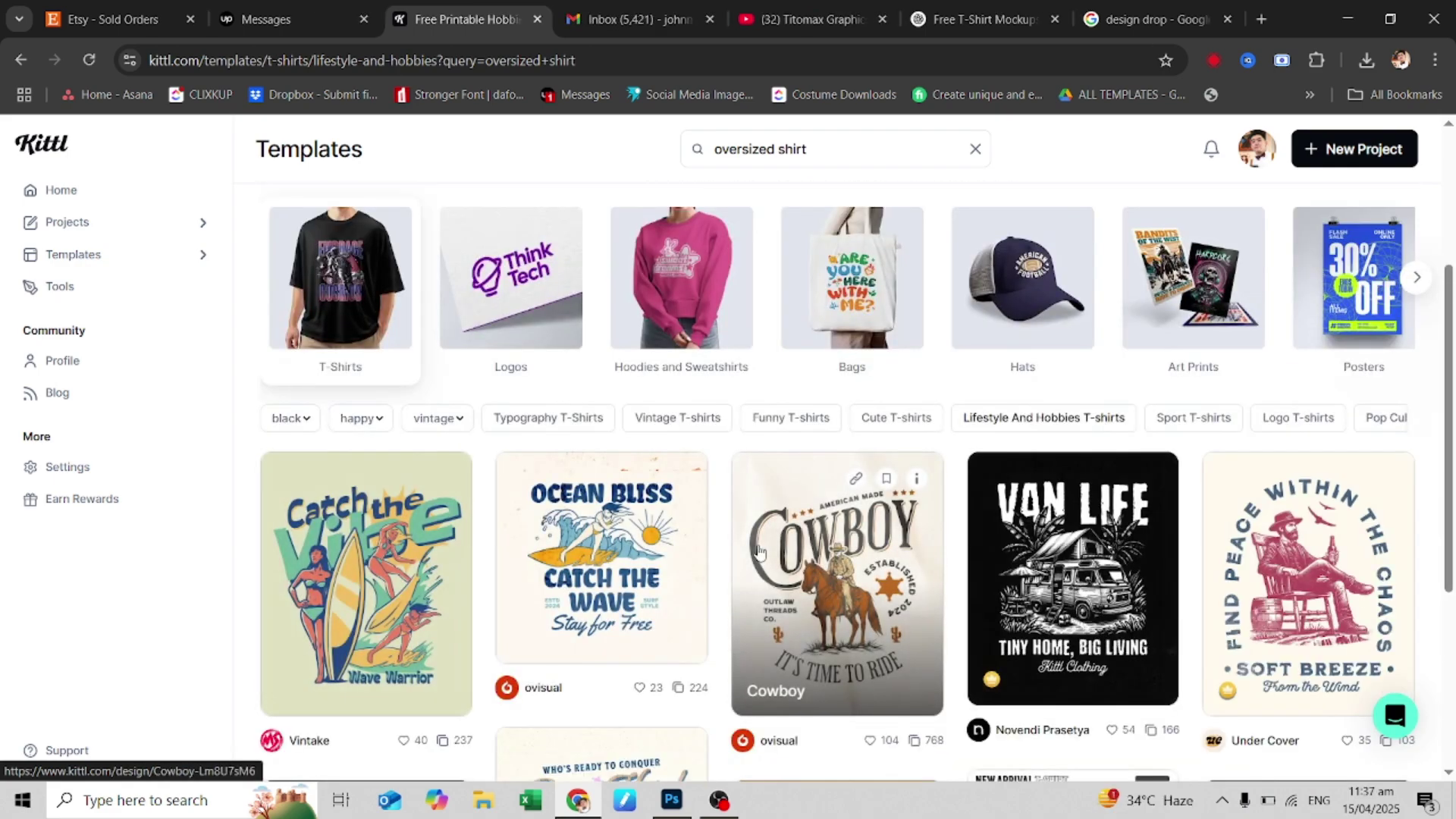
scroll(761, 552, down, 5)
scroll(760, 552, down, 2)
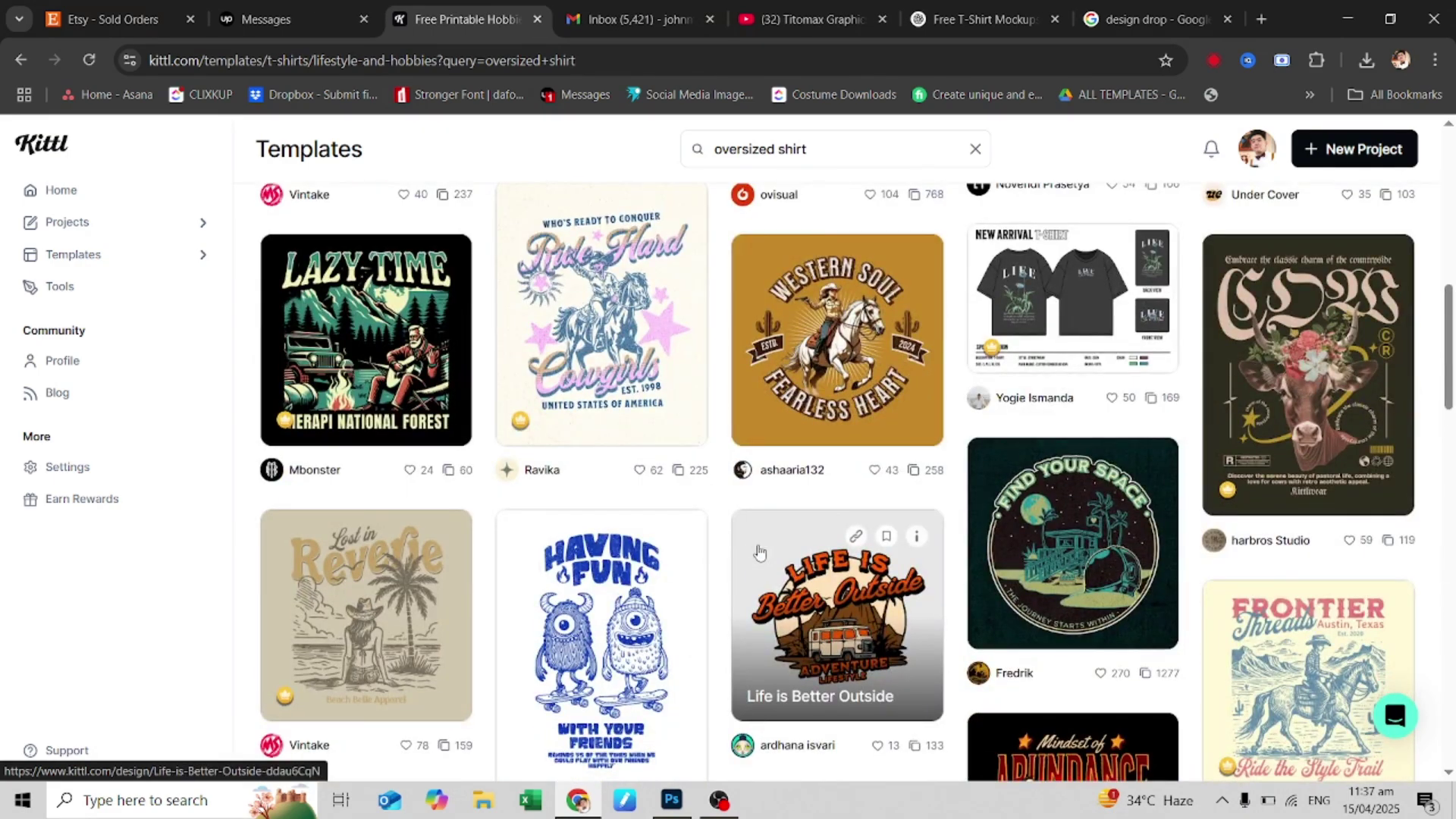
scroll(760, 552, down, 13)
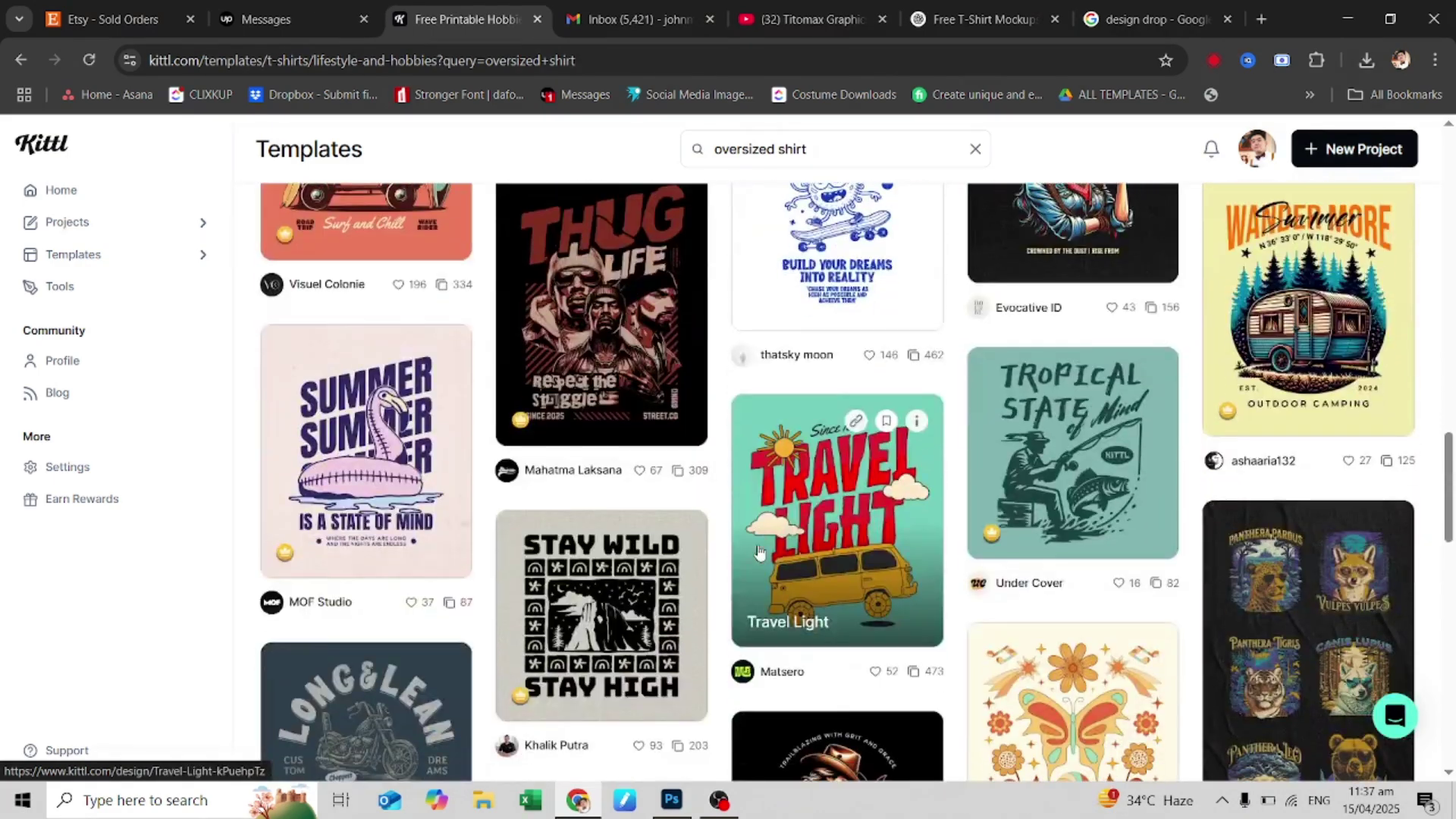
scroll(758, 551, down, 13)
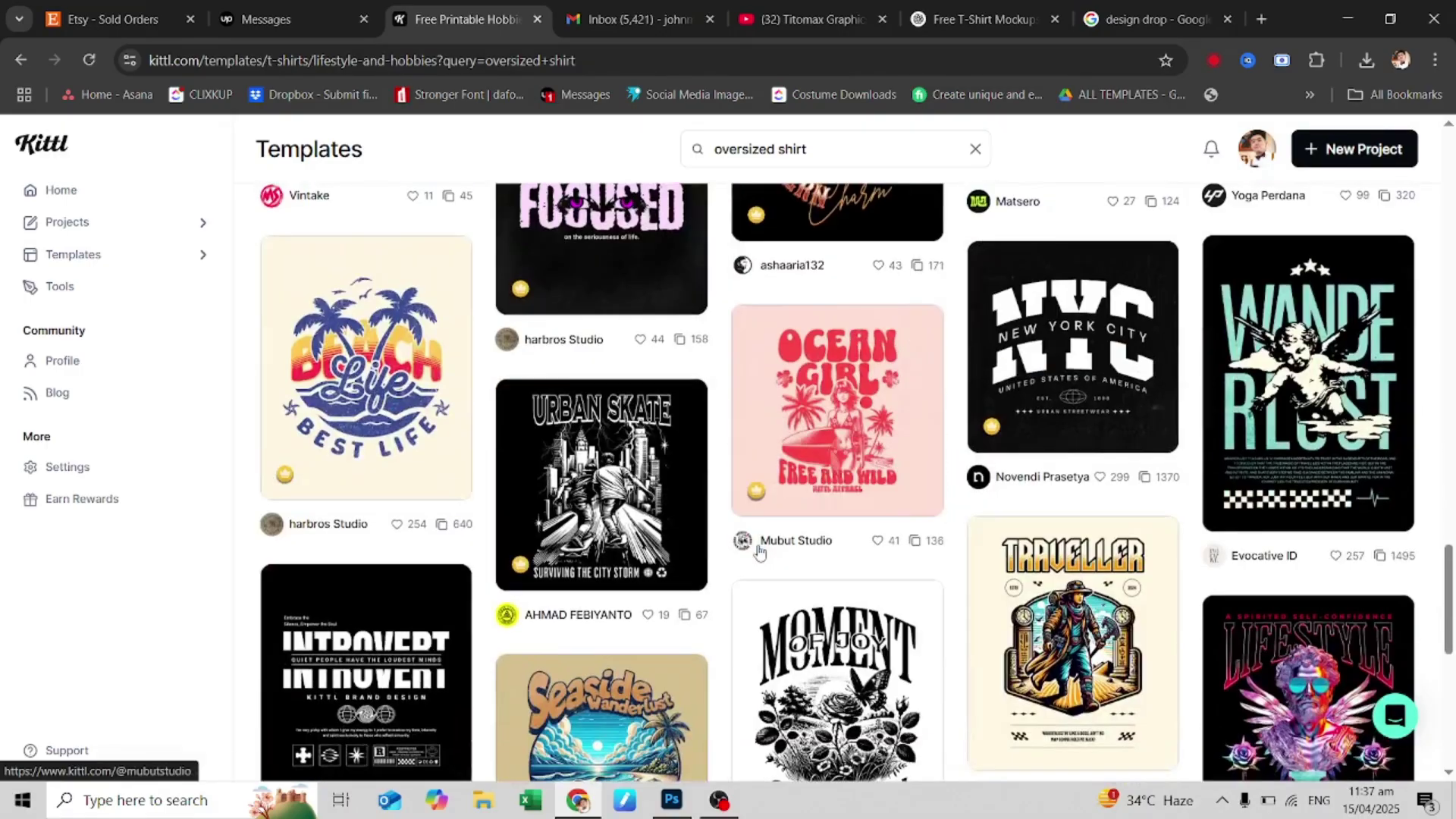
scroll(759, 551, down, 12)
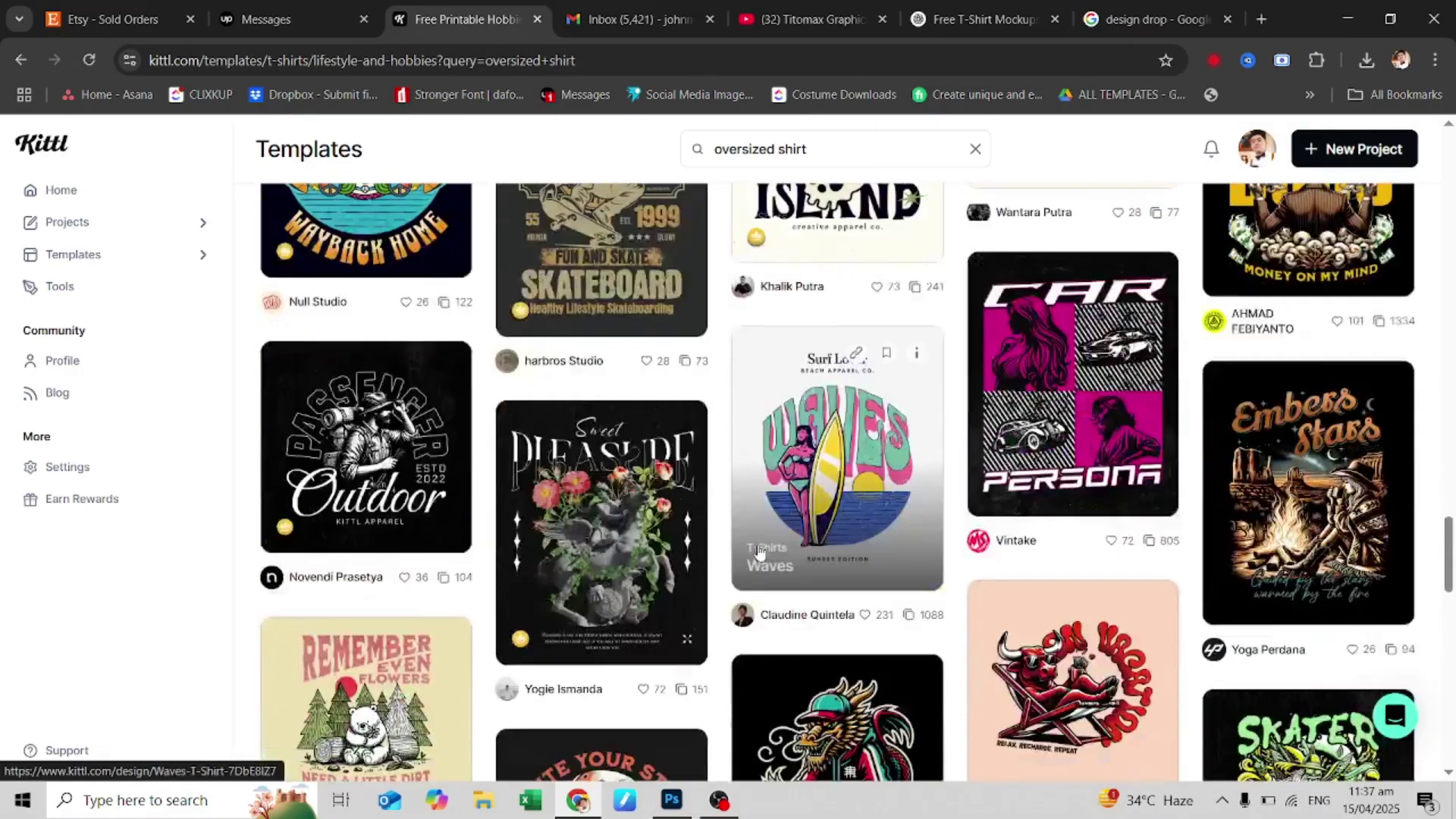
scroll(759, 551, down, 3)
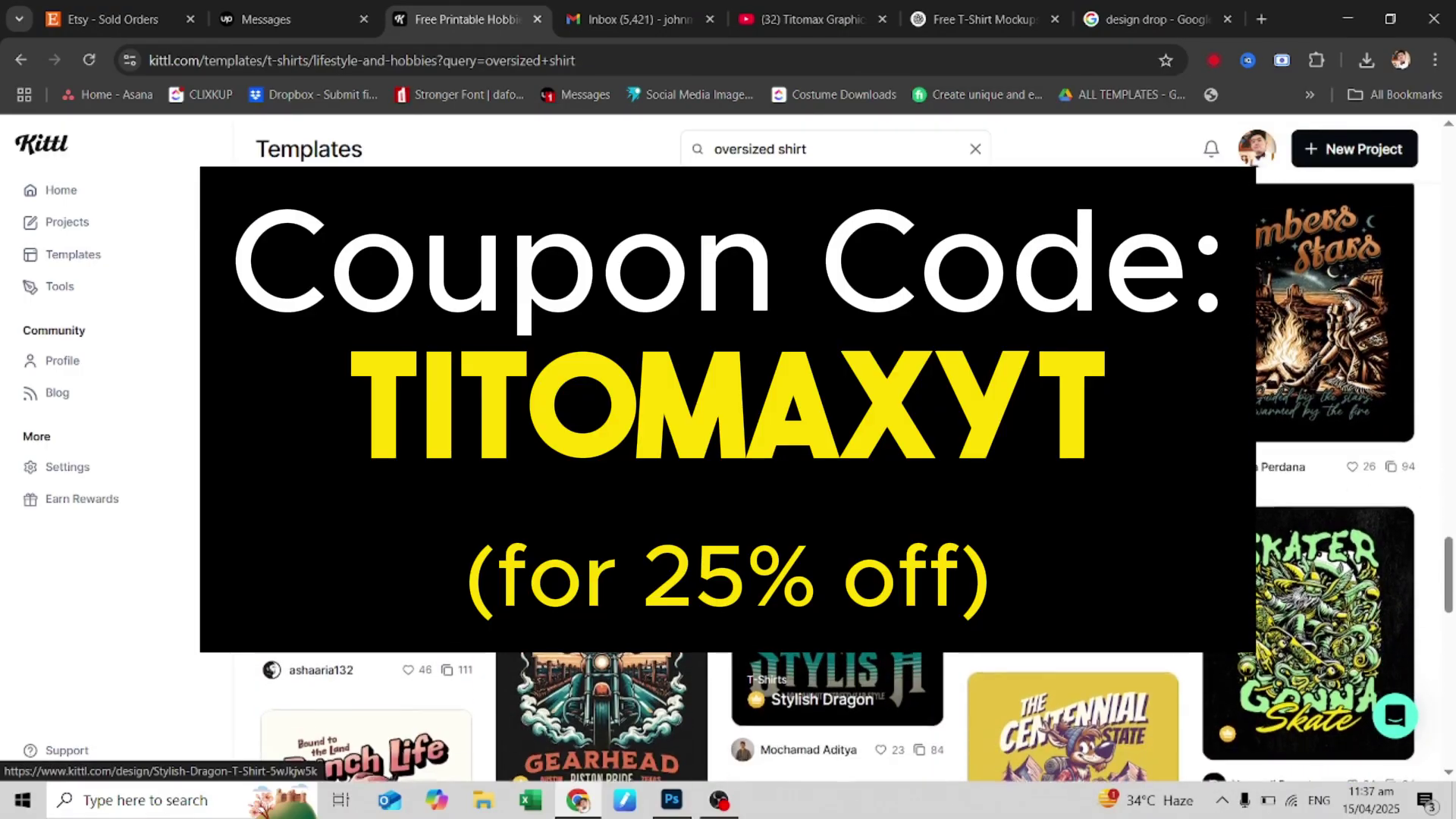
scroll(759, 552, down, 5)
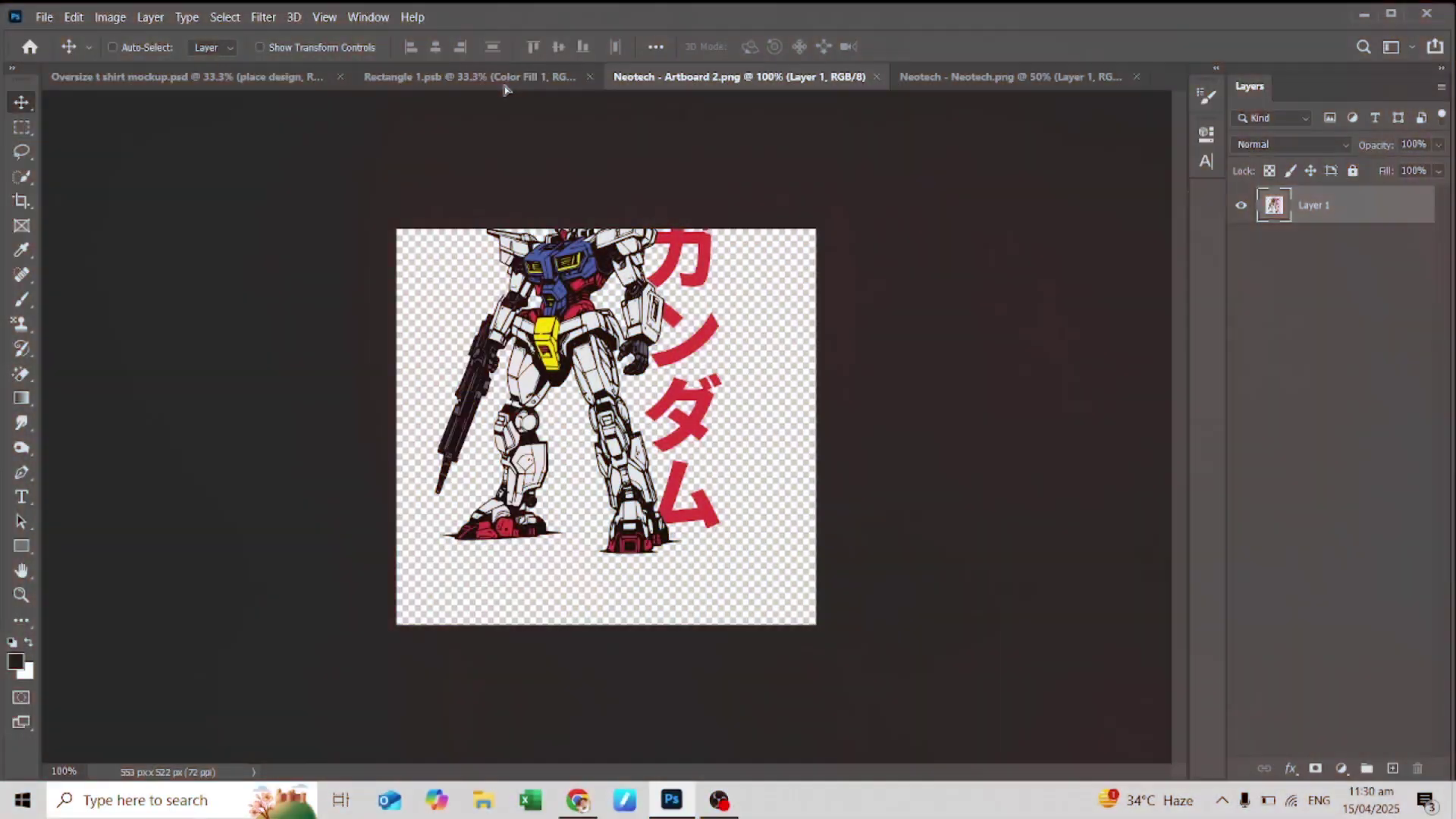
Step: In Photoshop, copy the robot artwork from Neotech - Artboard 2.png into the Rectangle 1.psb document
drag(506, 77, 794, 341)
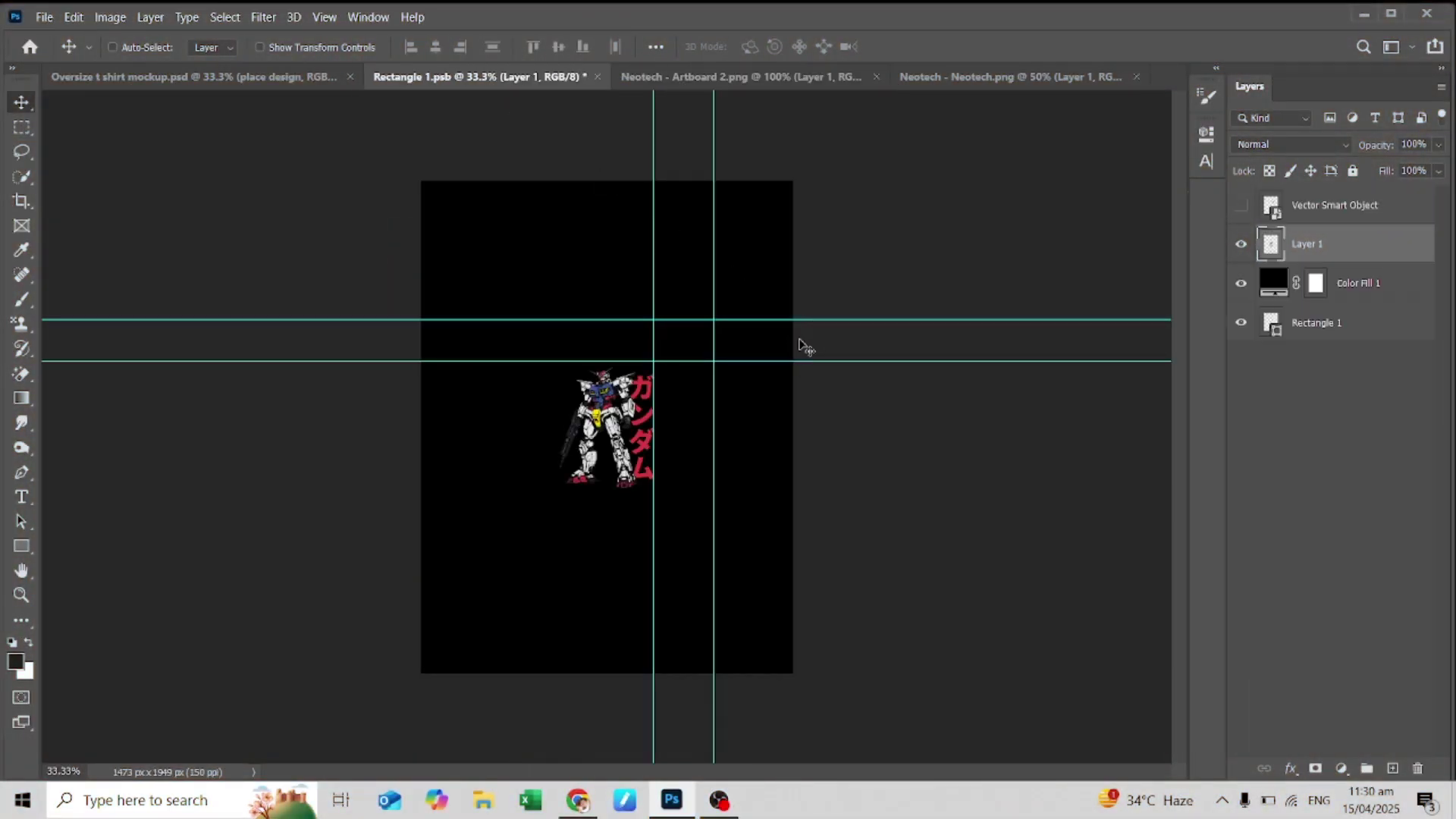
key(ctrl+t)
key(ctrl+plus)
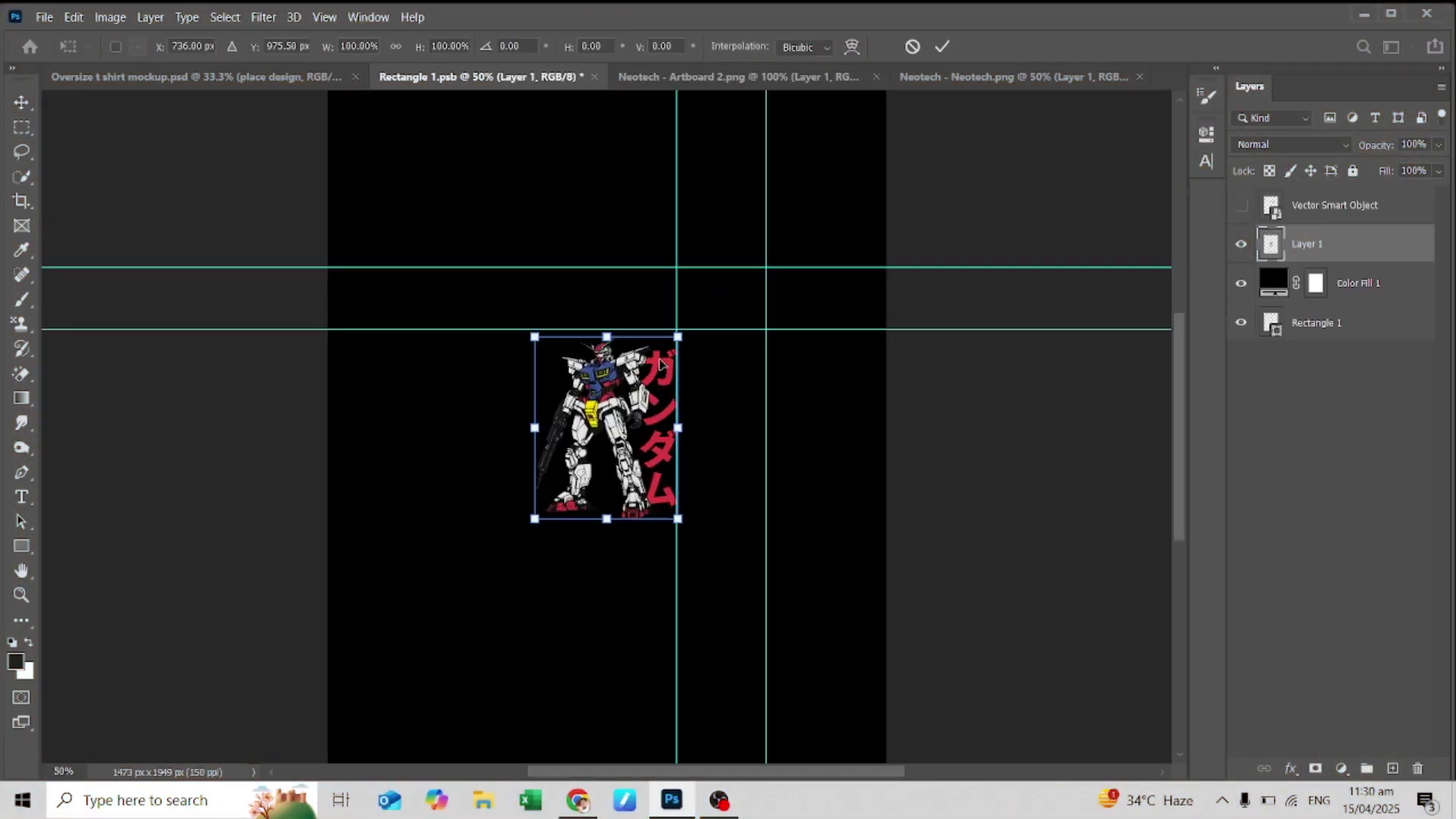
key(Return)
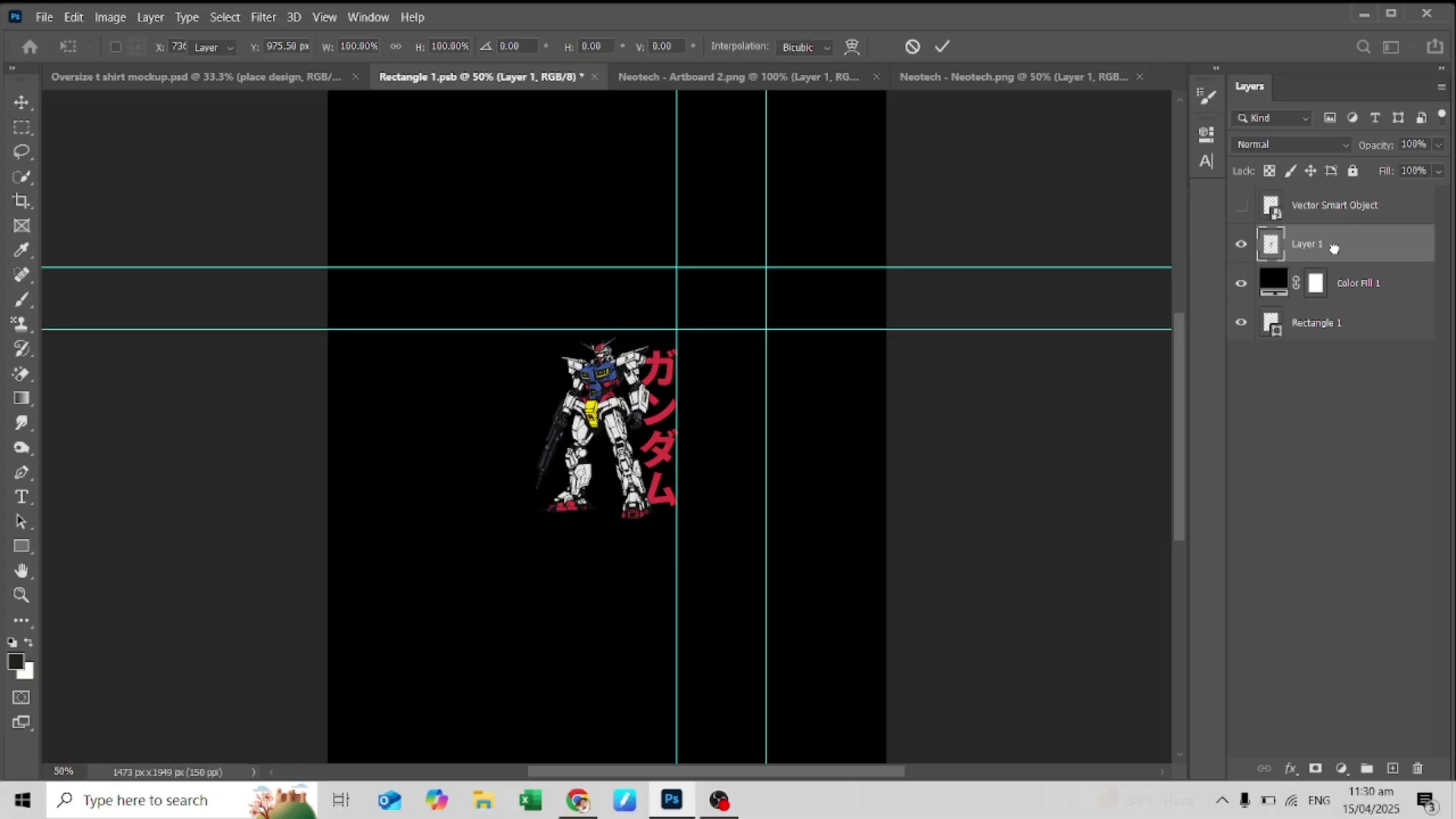
Step: Convert the robot layer in Rectangle 1.psb to a smart object and scale it down between the two vertical guides
right_click(1323, 244)
click(1213, 245)
key(ctrl+t)
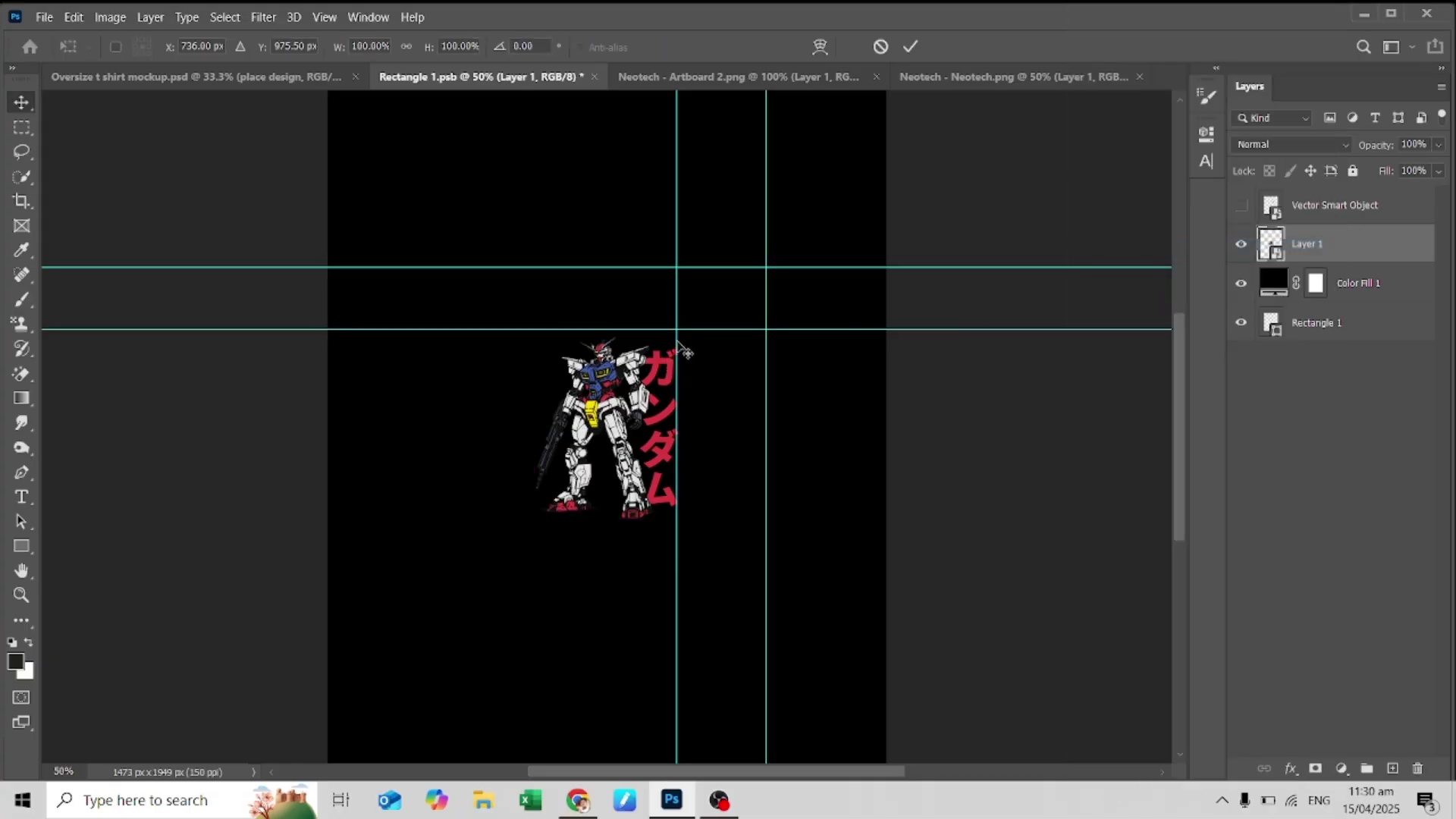
drag(677, 339, 706, 267)
drag(740, 329, 771, 351)
key(Return)
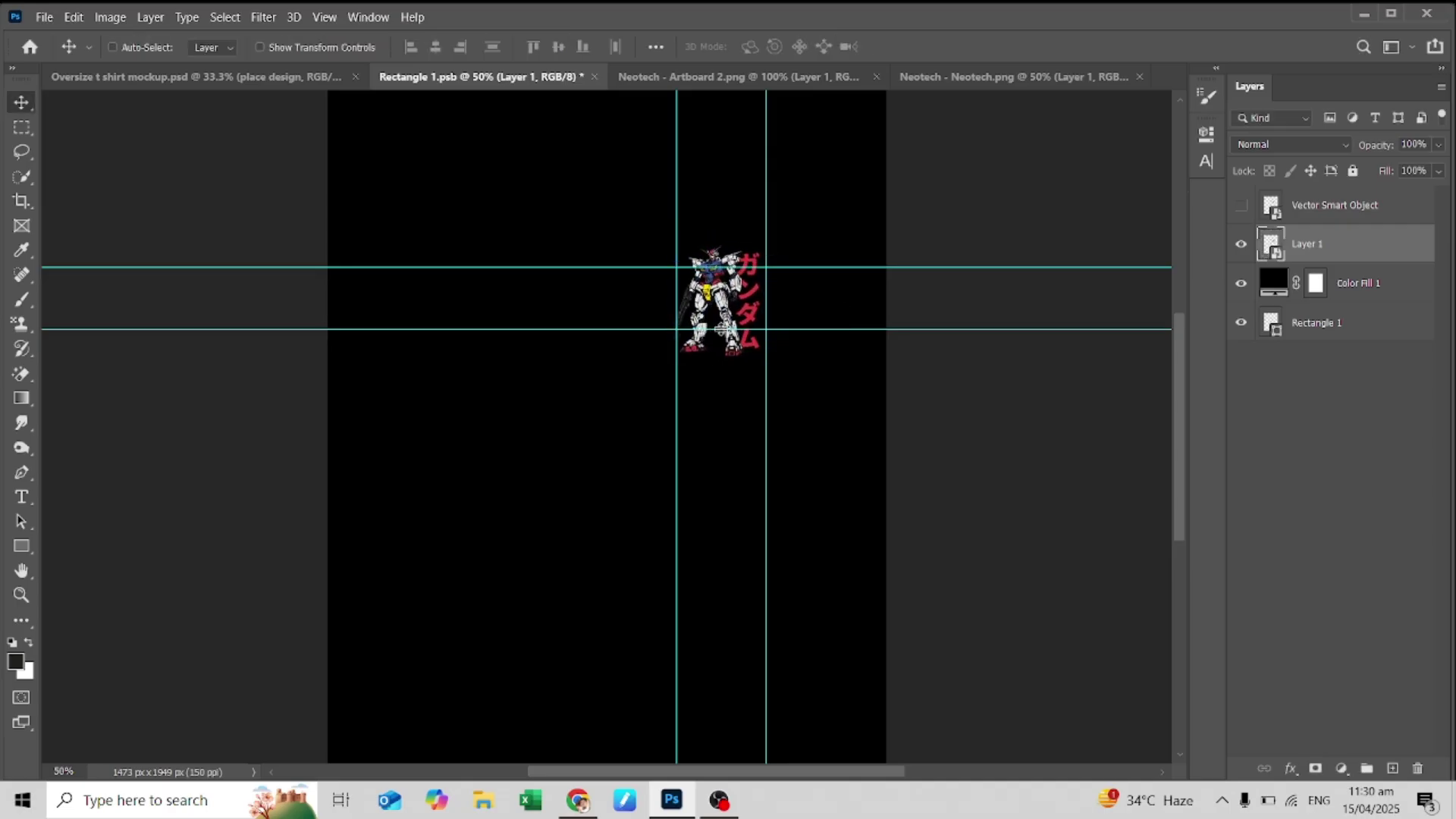
Step: Save Rectangle 1.psb and return to Oversize t shirt mockup.psd to check the front chest design
key(ctrl+s)
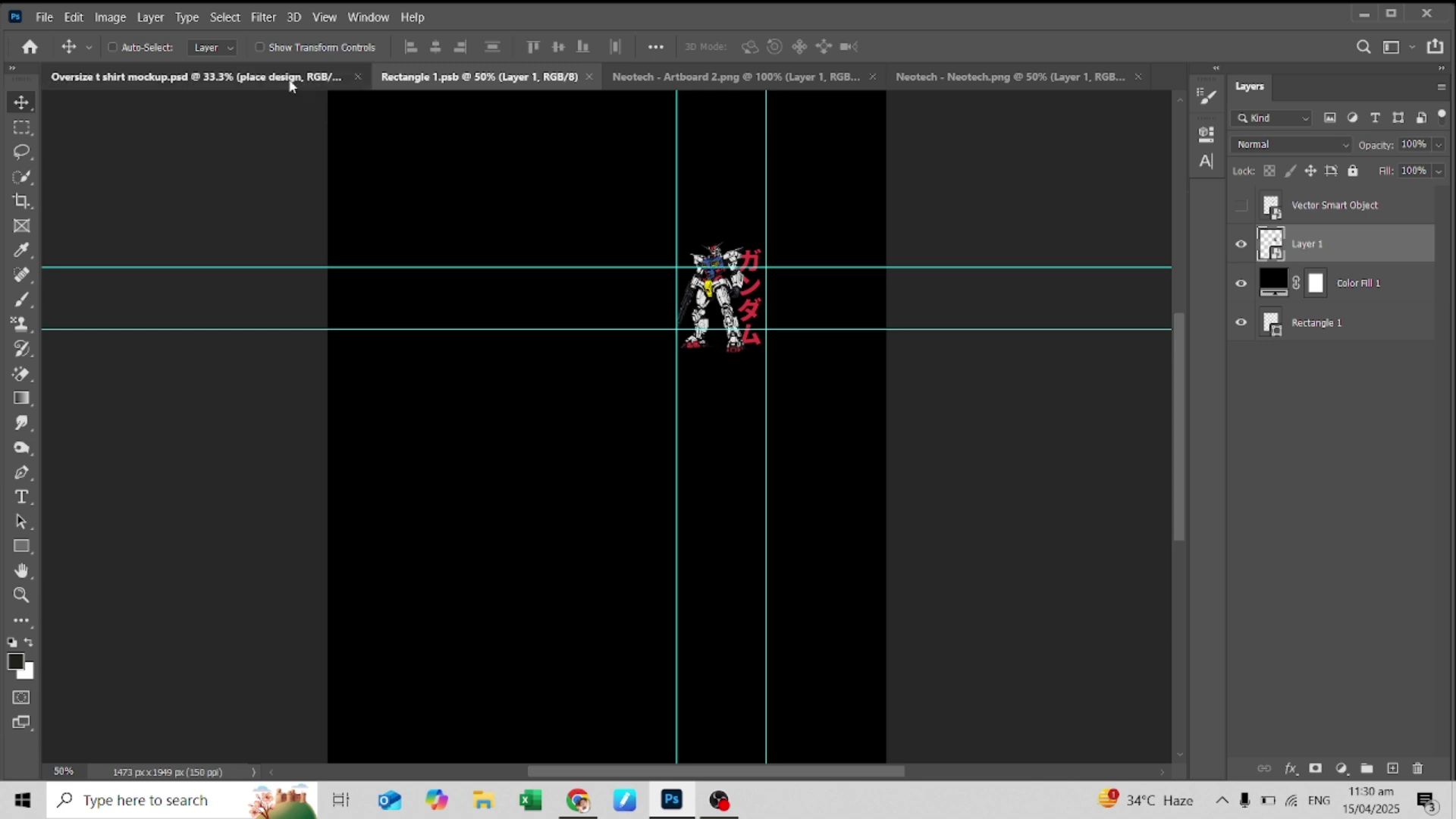
click(326, 79)
click(671, 76)
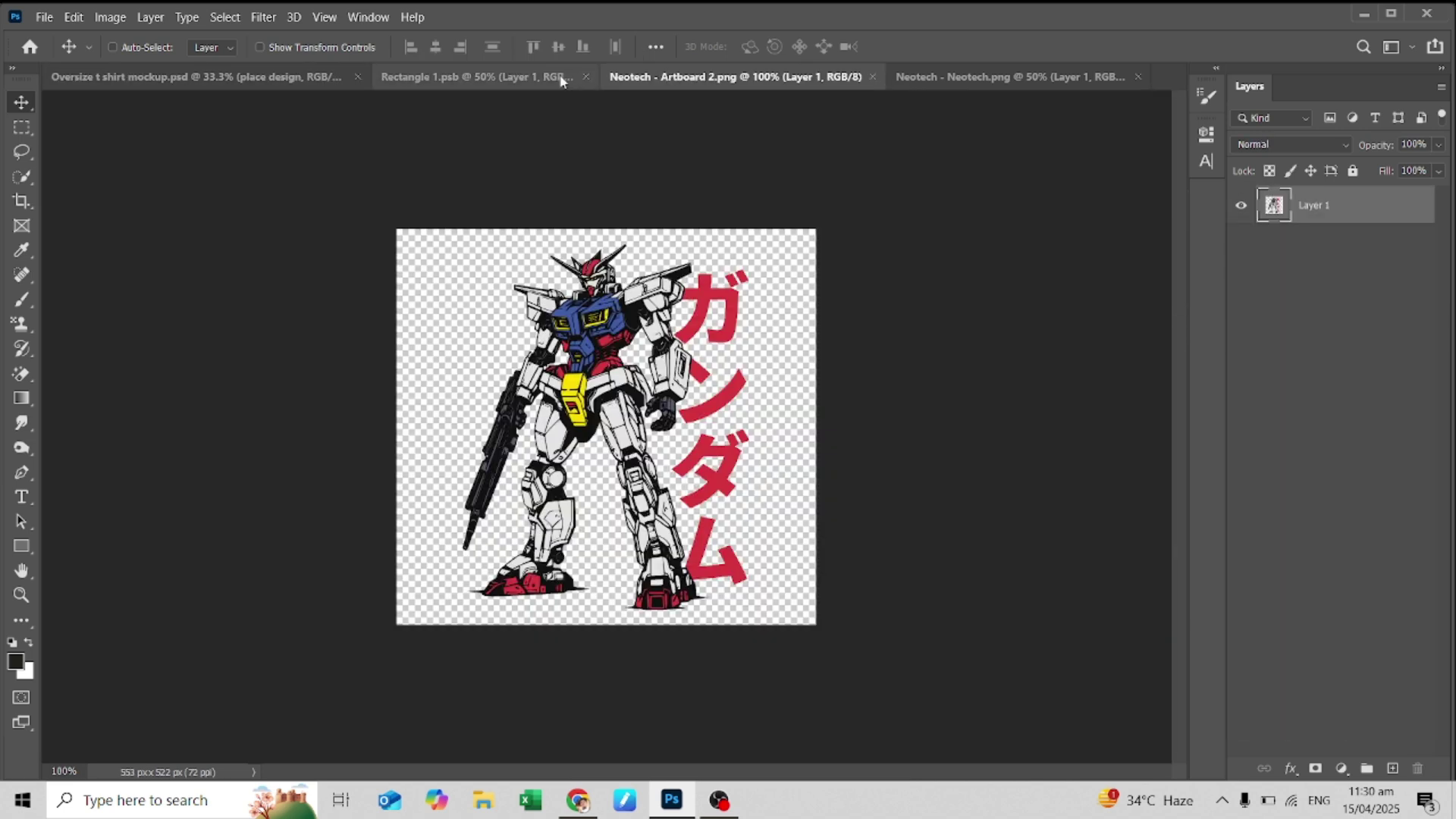
click(478, 75)
click(197, 76)
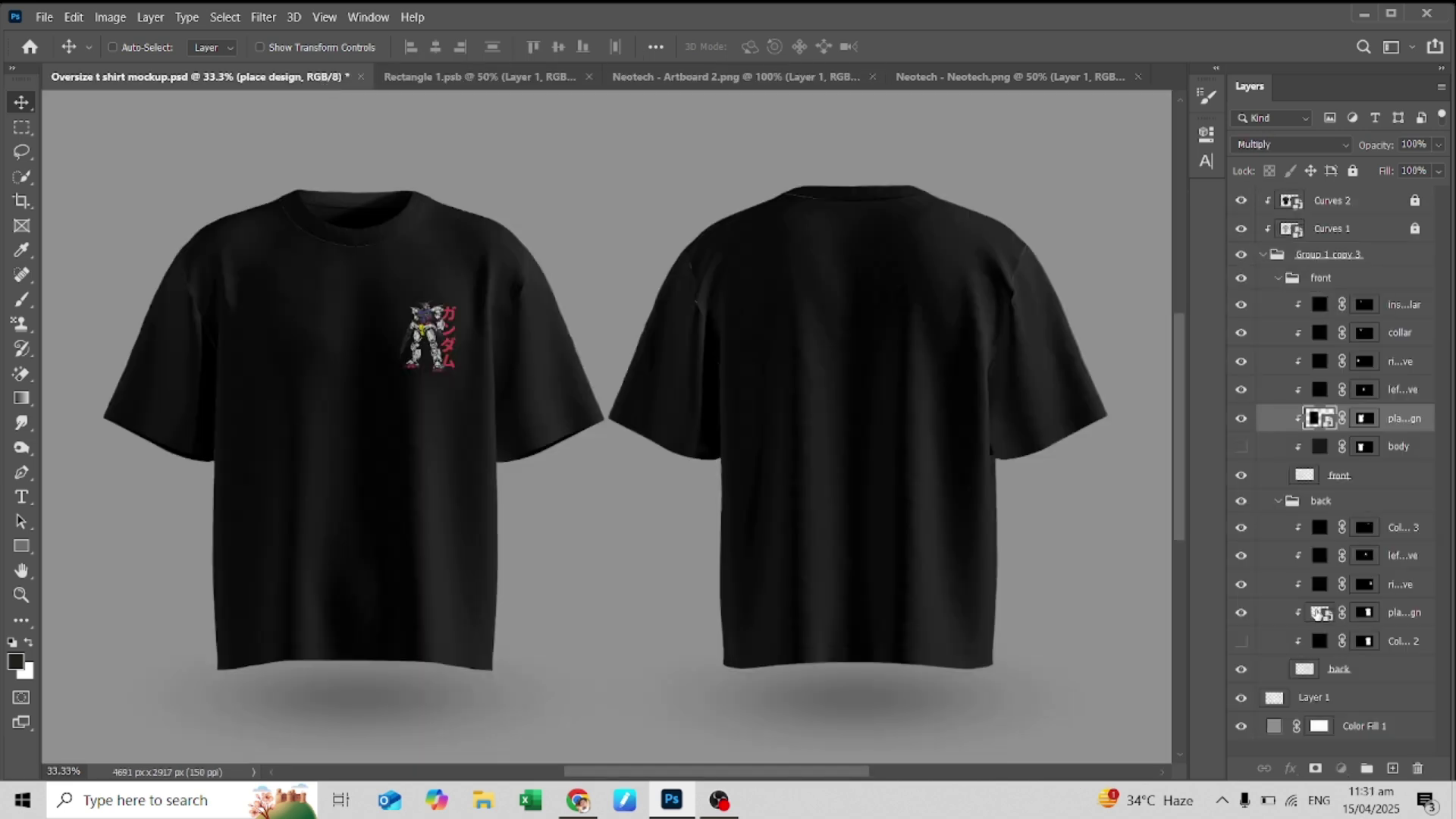
Step: Place the STORMRIDER artwork from Neotech.png into the back design's Rectangle 11.psb, save it and return to the mockup
double_click(1319, 613)
click(861, 77)
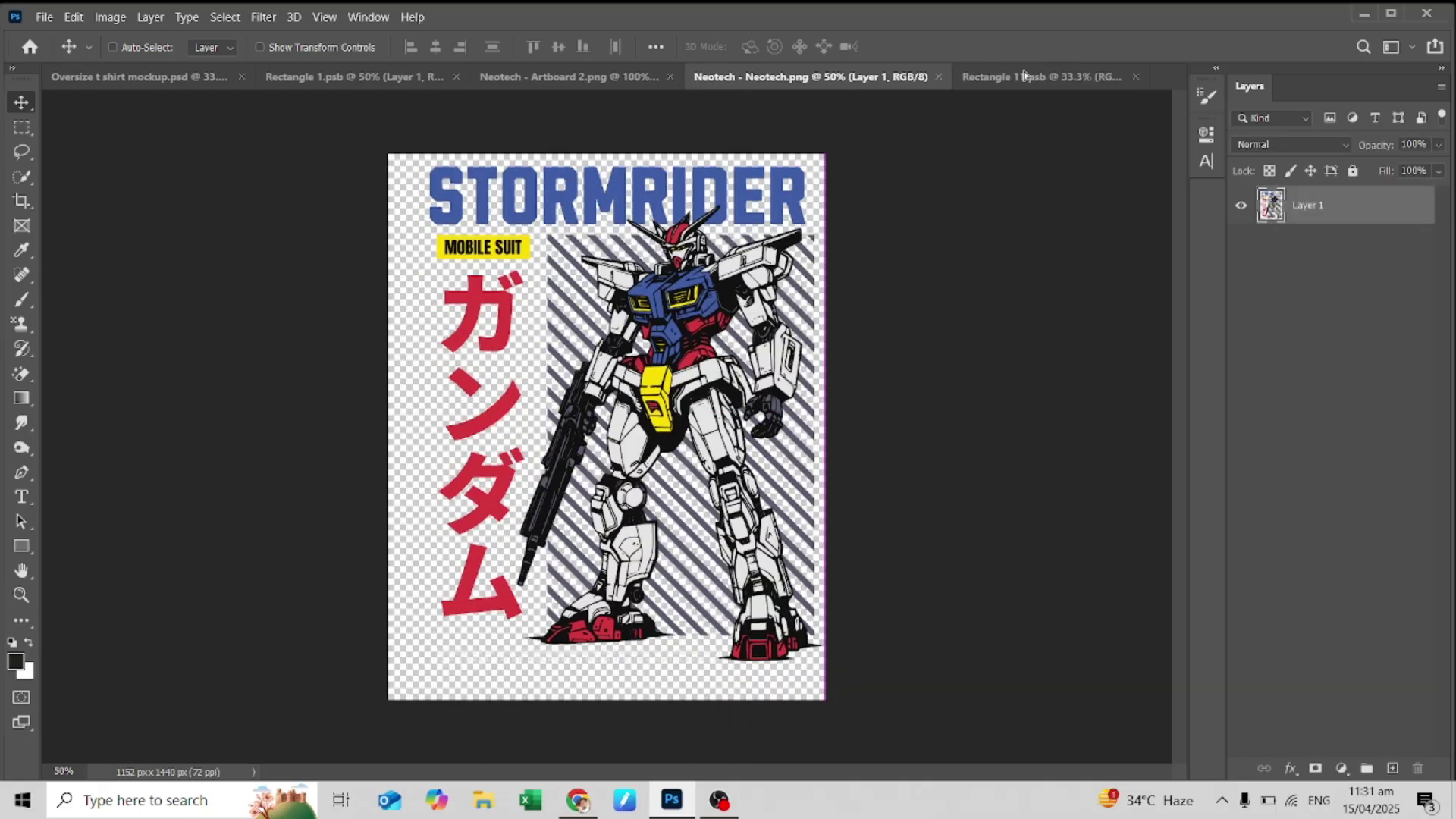
drag(1023, 76, 637, 468)
drag(643, 451, 643, 451)
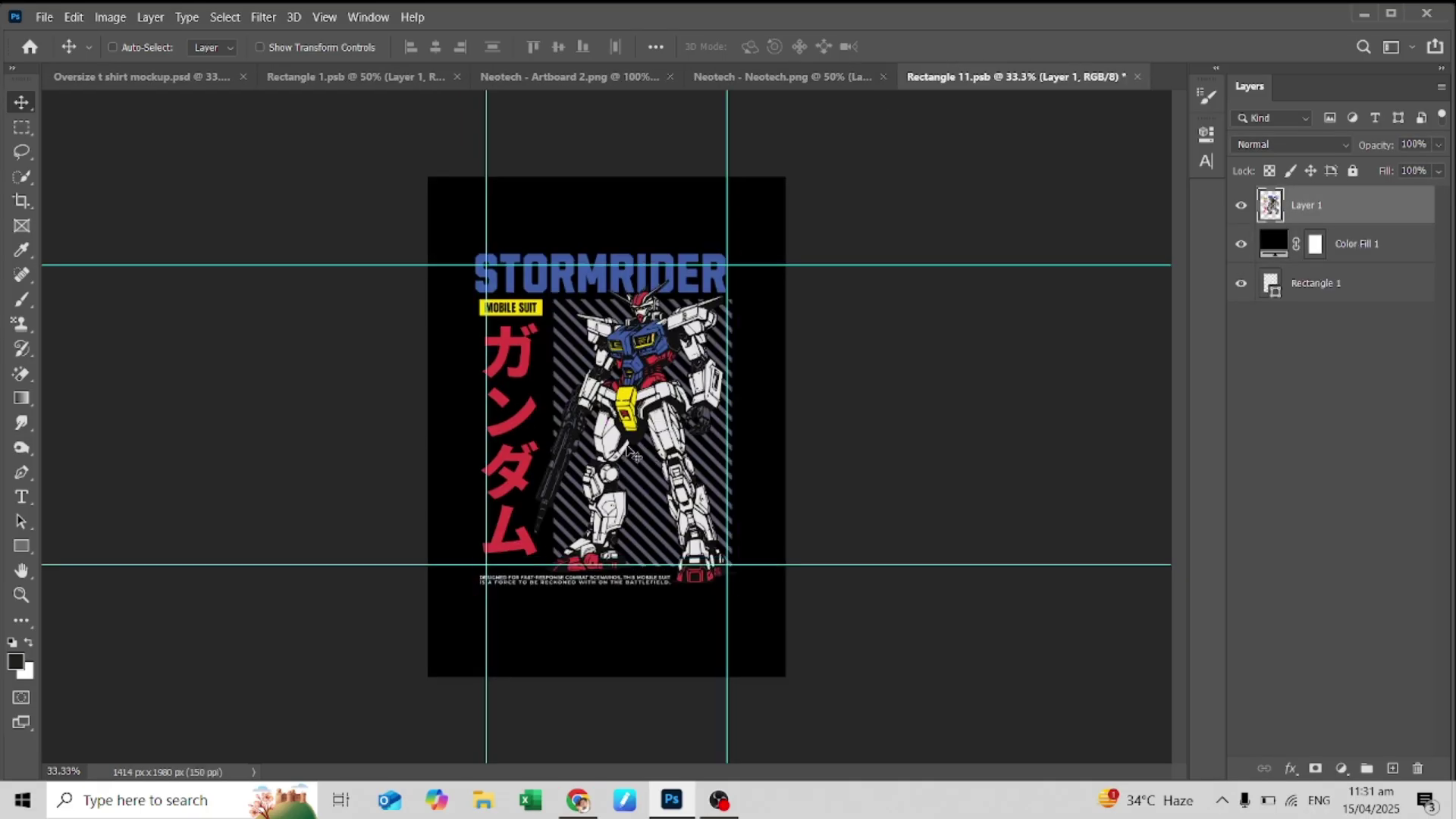
key(ctrl+s)
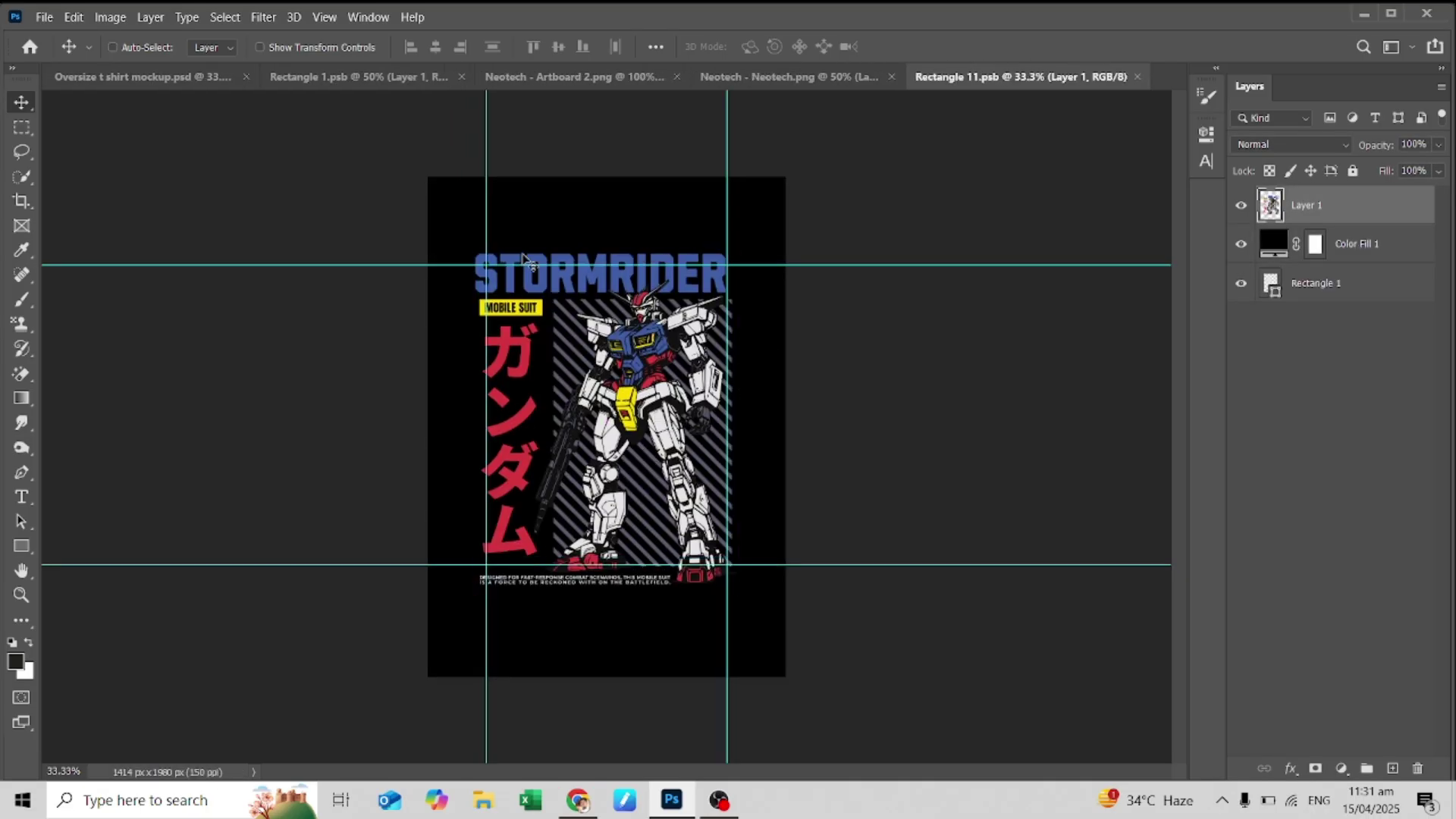
click(219, 77)
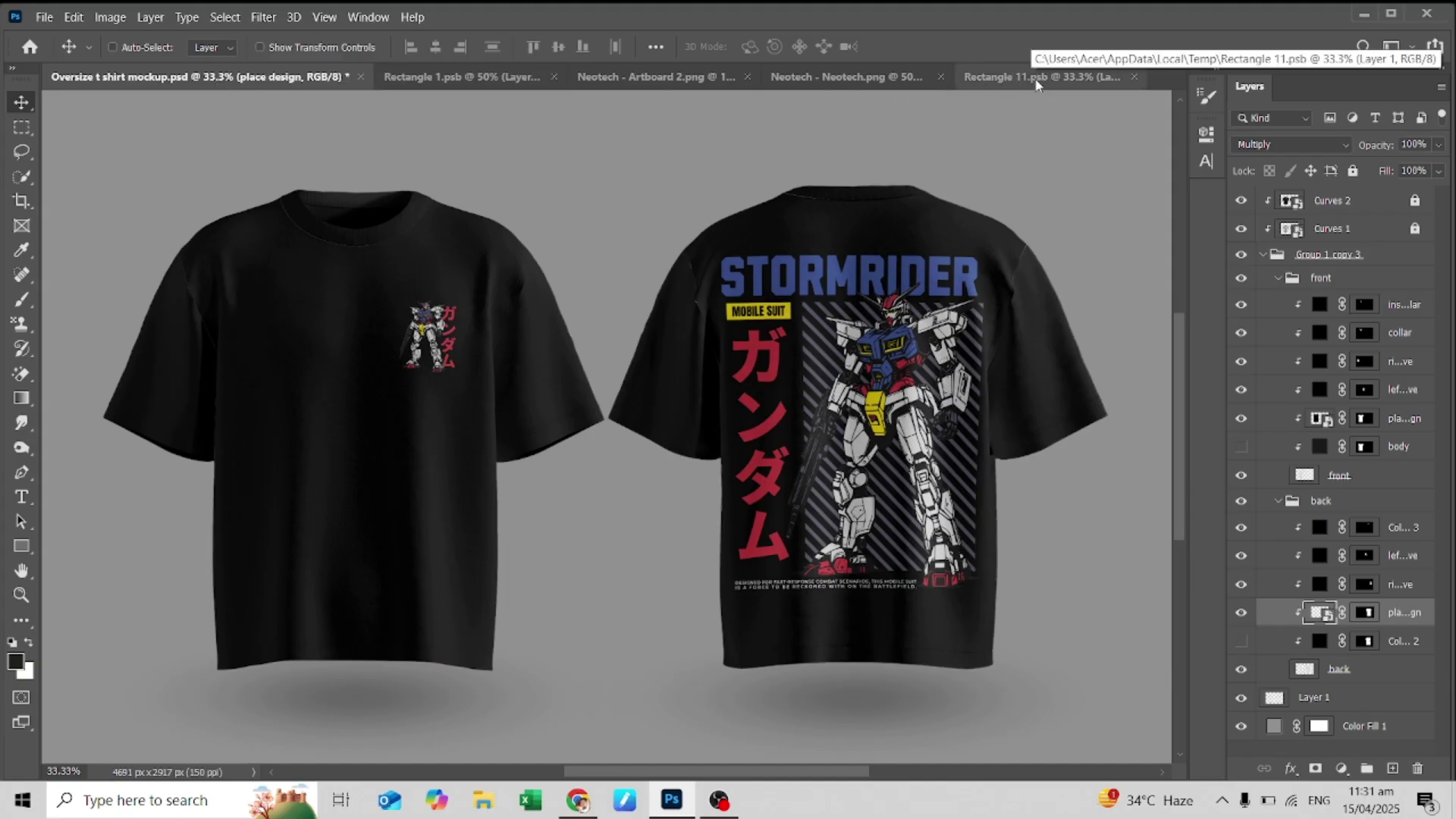
Step: Open the Racing Car Graphic images, fit the SPEED DEMON logo between the vertical guides in Rectangle 1.psb, and save
key(ctrl+o)
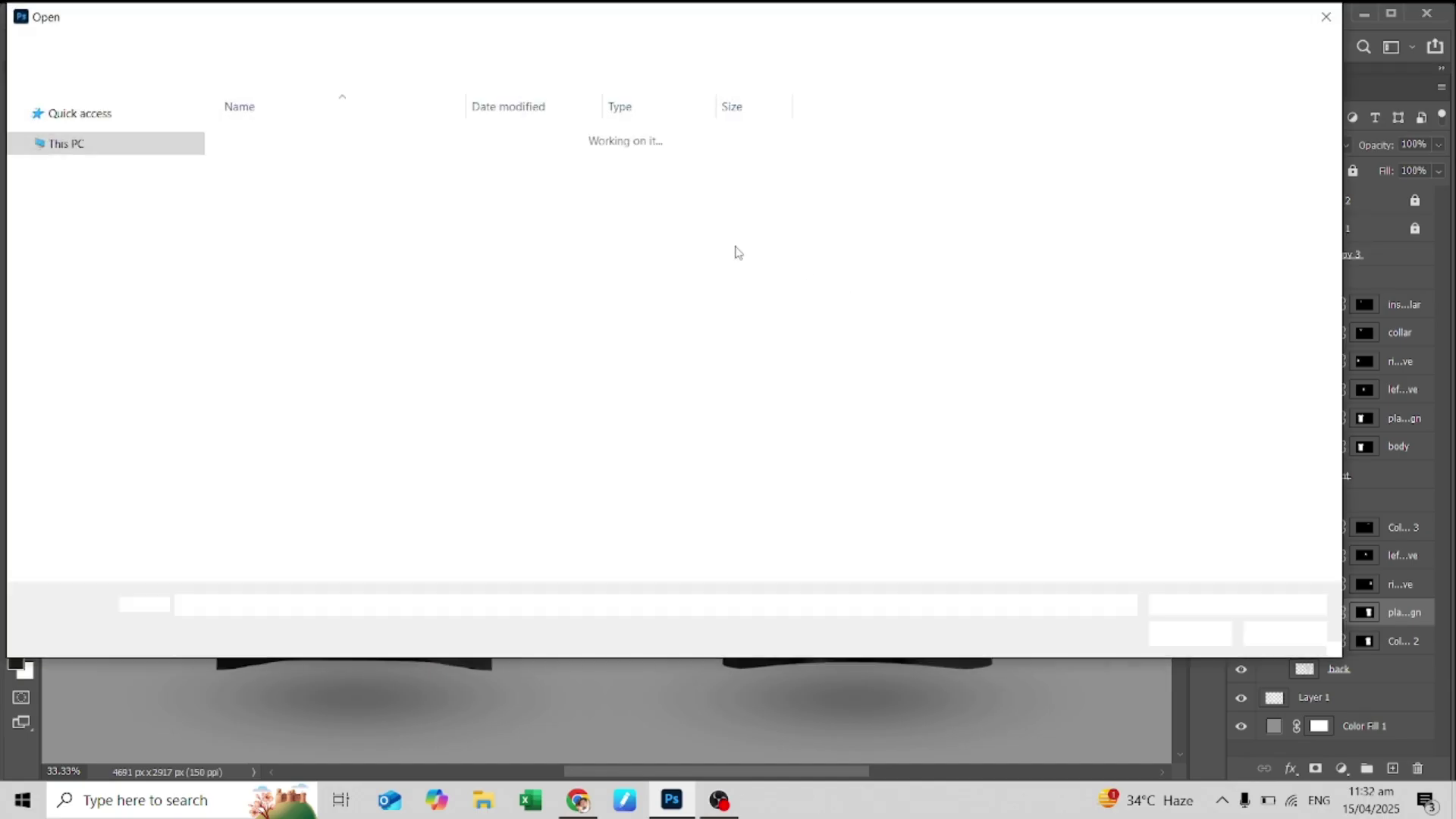
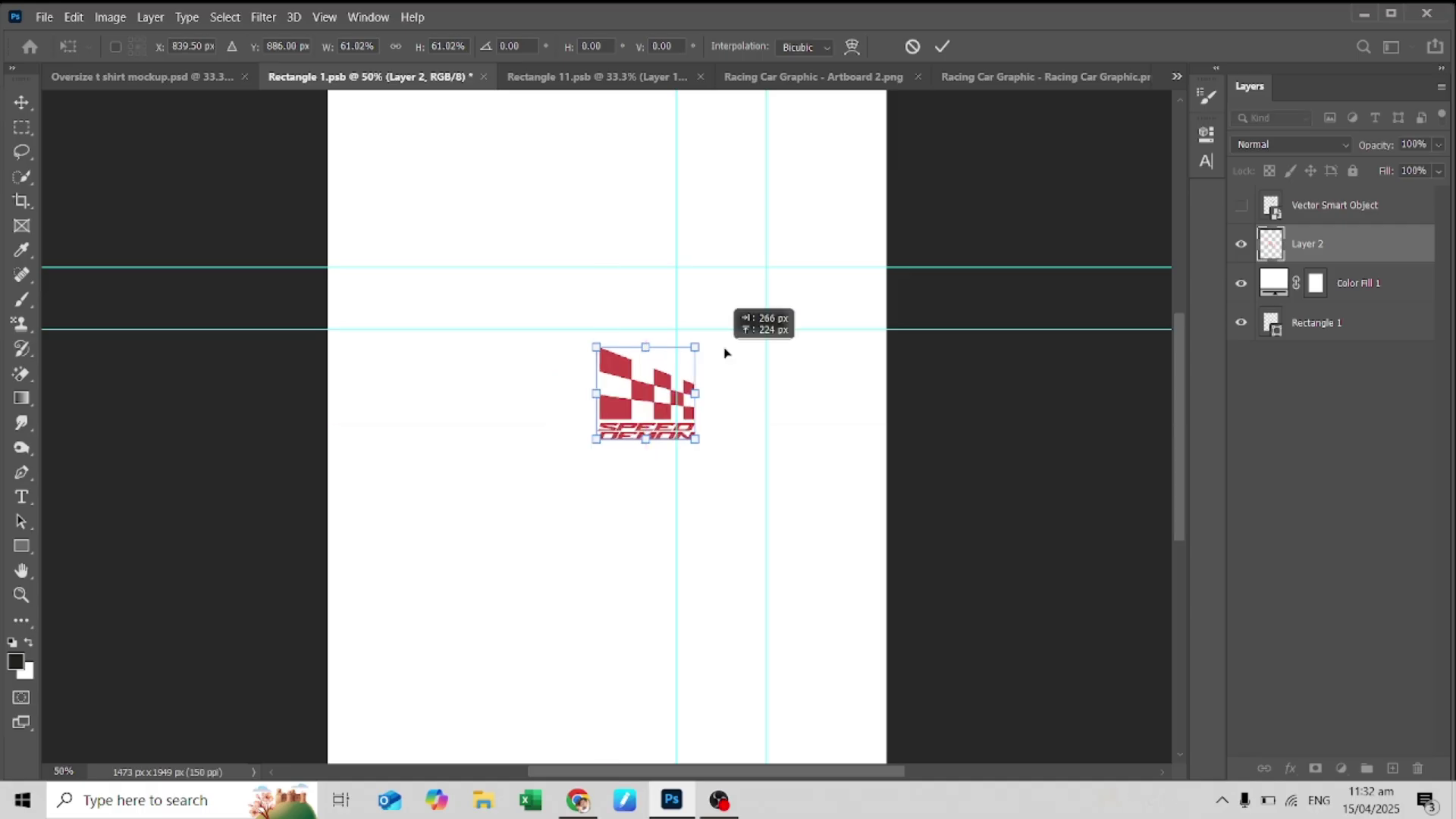
drag(780, 250, 761, 338)
key(Return)
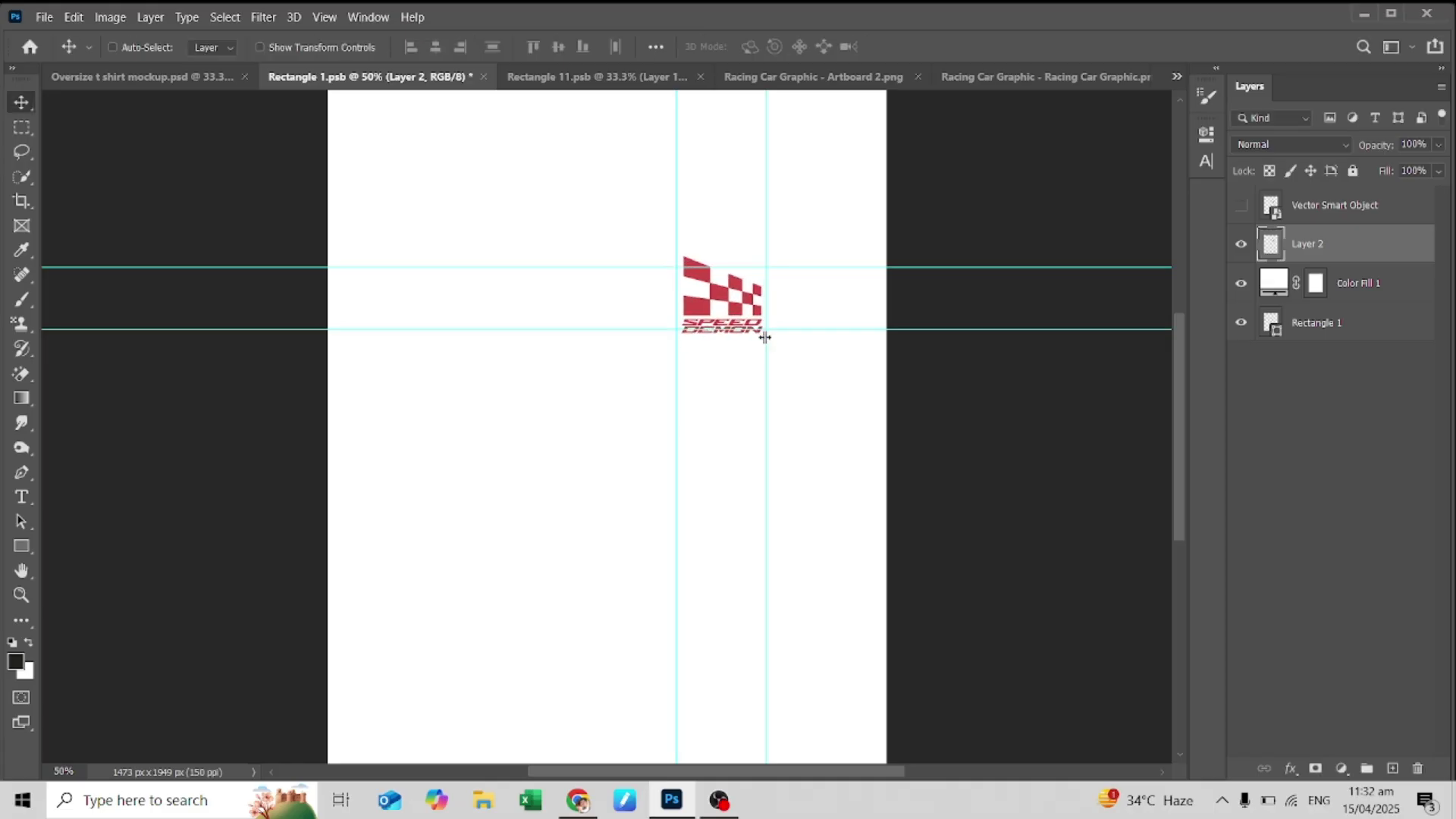
key(ctrl+s)
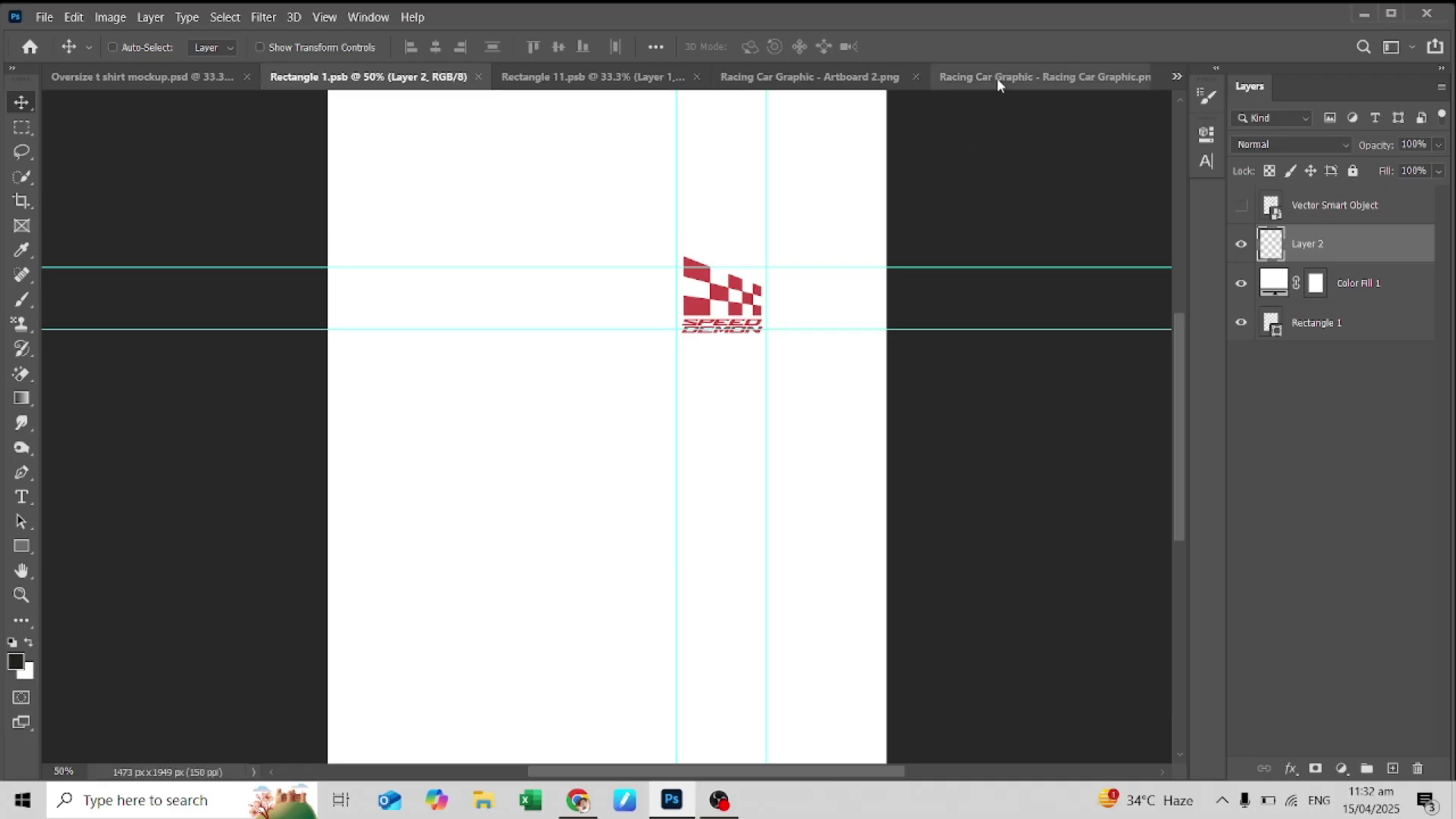
Step: Copy the Racing Car Graphic.png artwork into Rectangle 11.psb and hide the STORMRIDER robot layer
click(599, 77)
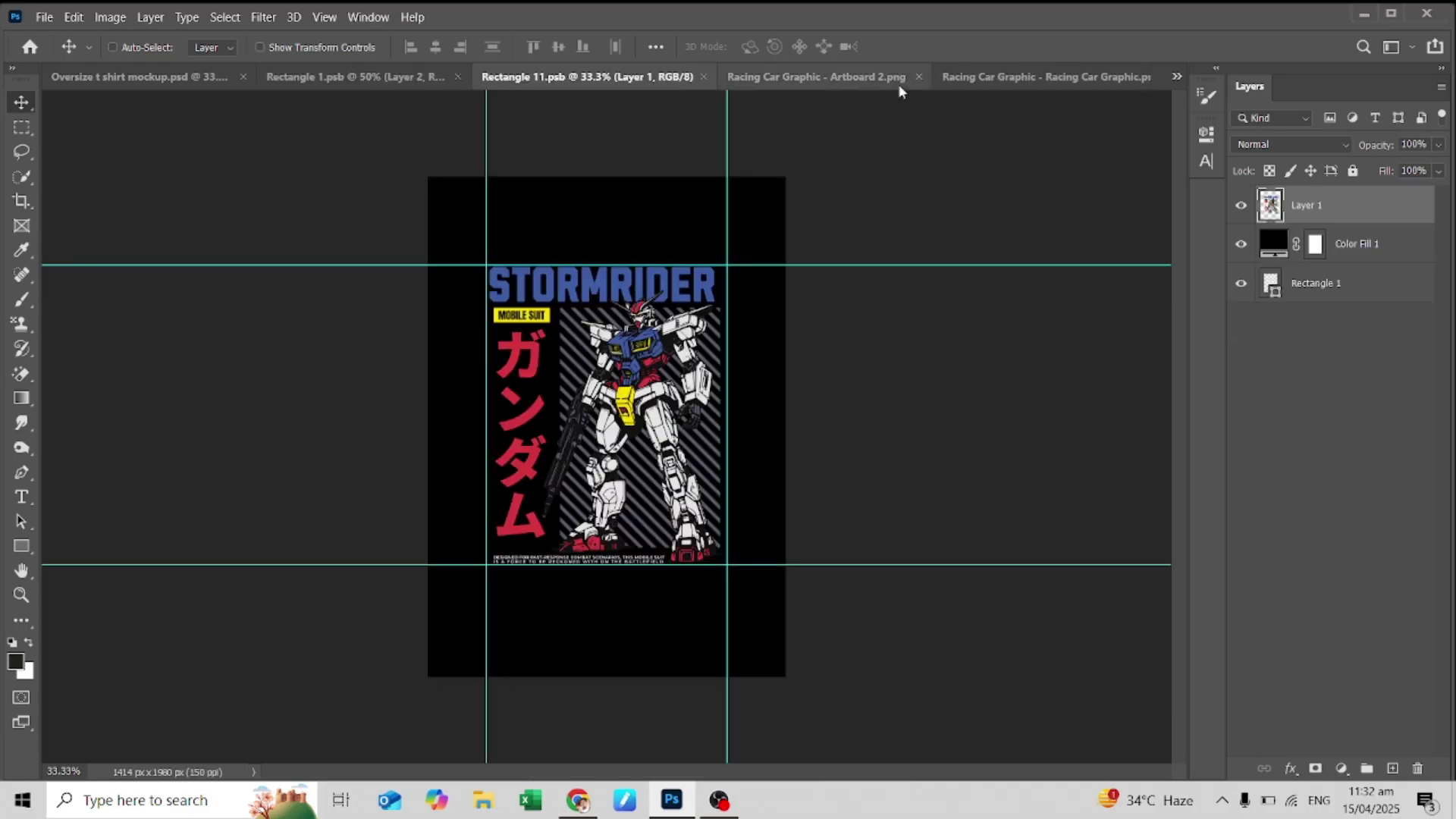
click(966, 79)
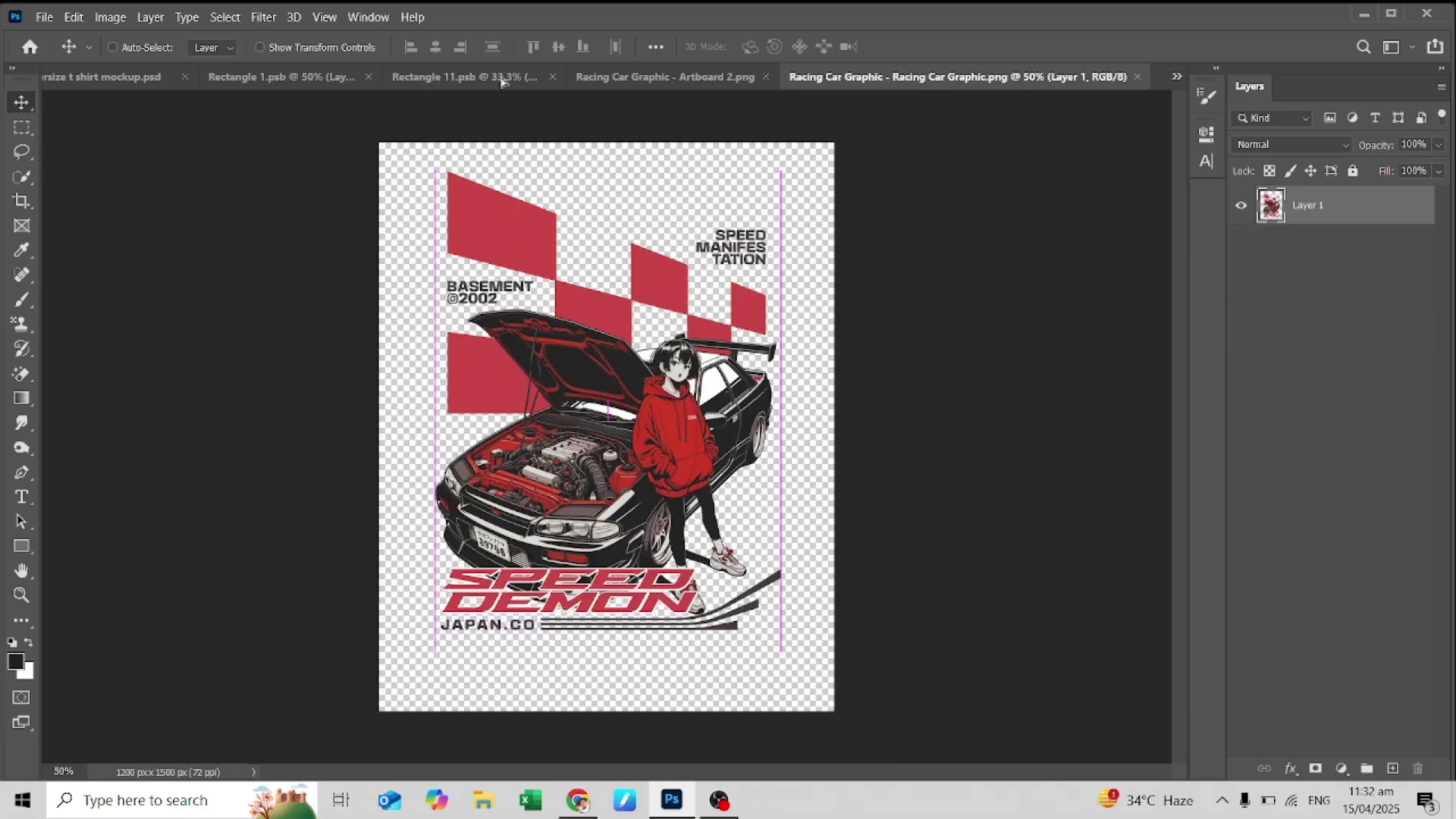
drag(507, 83, 758, 424)
click(1240, 243)
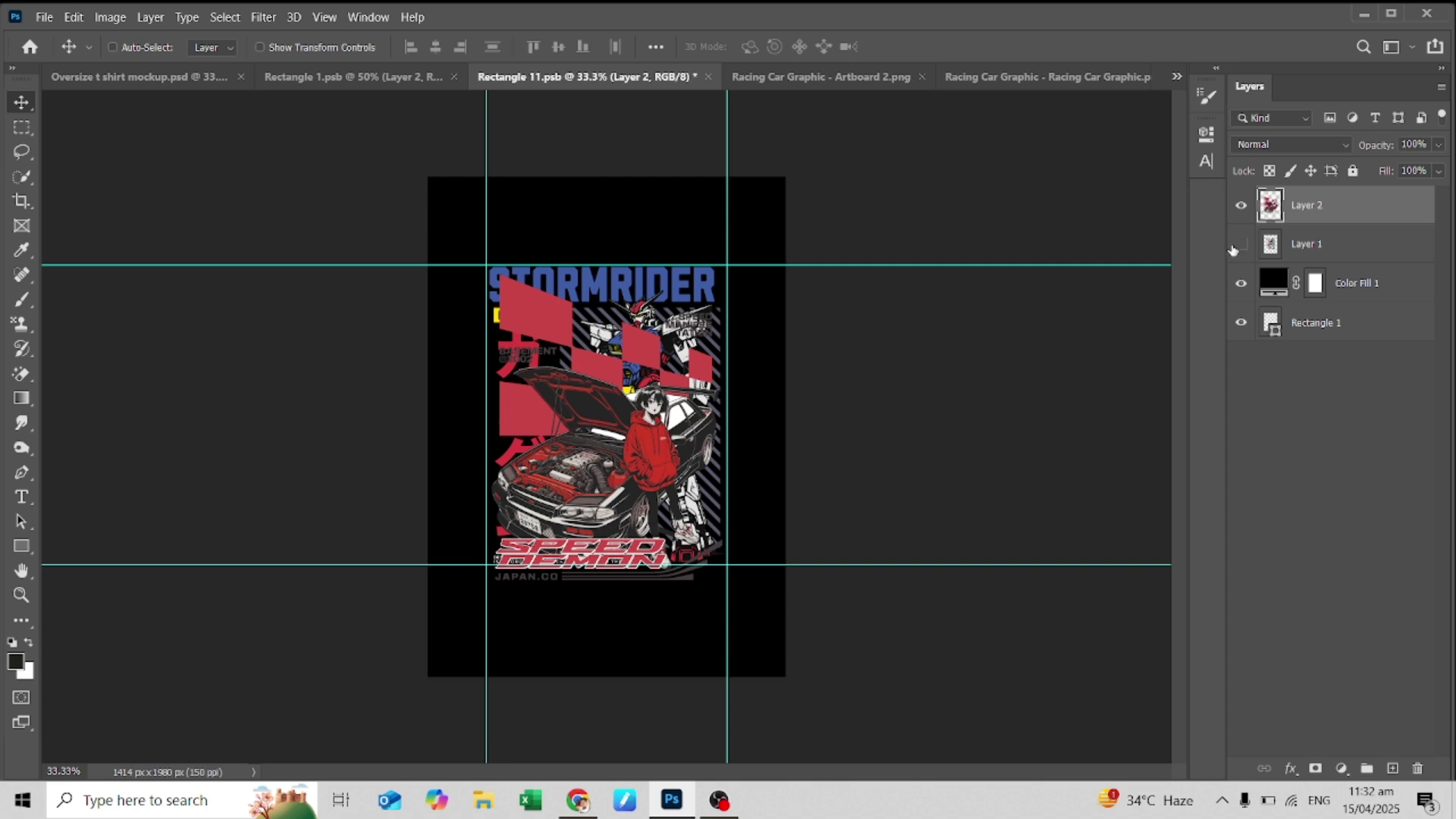
Step: Position the racing car artwork between the vertical guides in Rectangle 11.psb, nudging it slightly left and up
drag(627, 417, 623, 400)
key(ctrl)
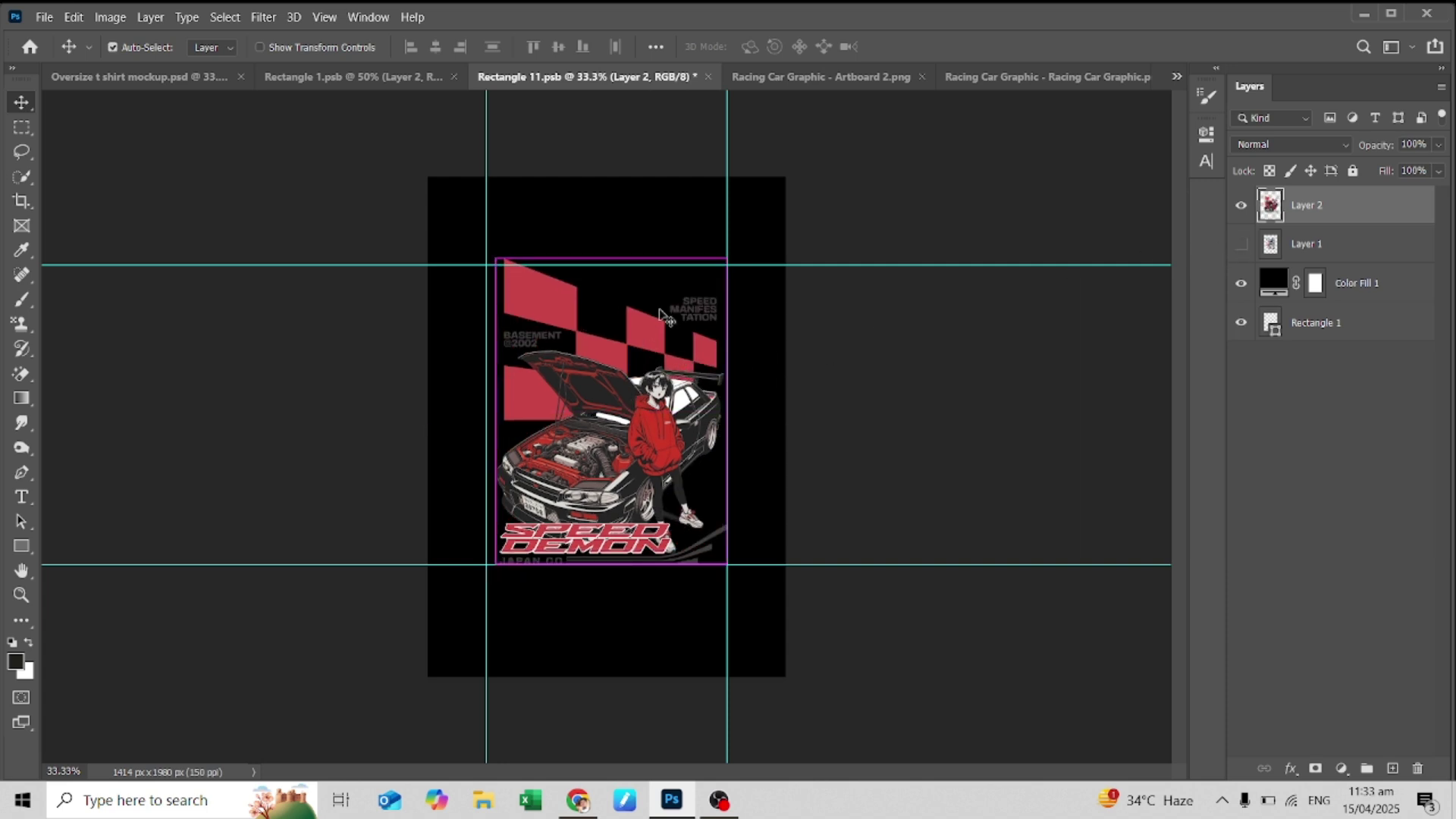
key(shift+Left)
key(shift+Up)
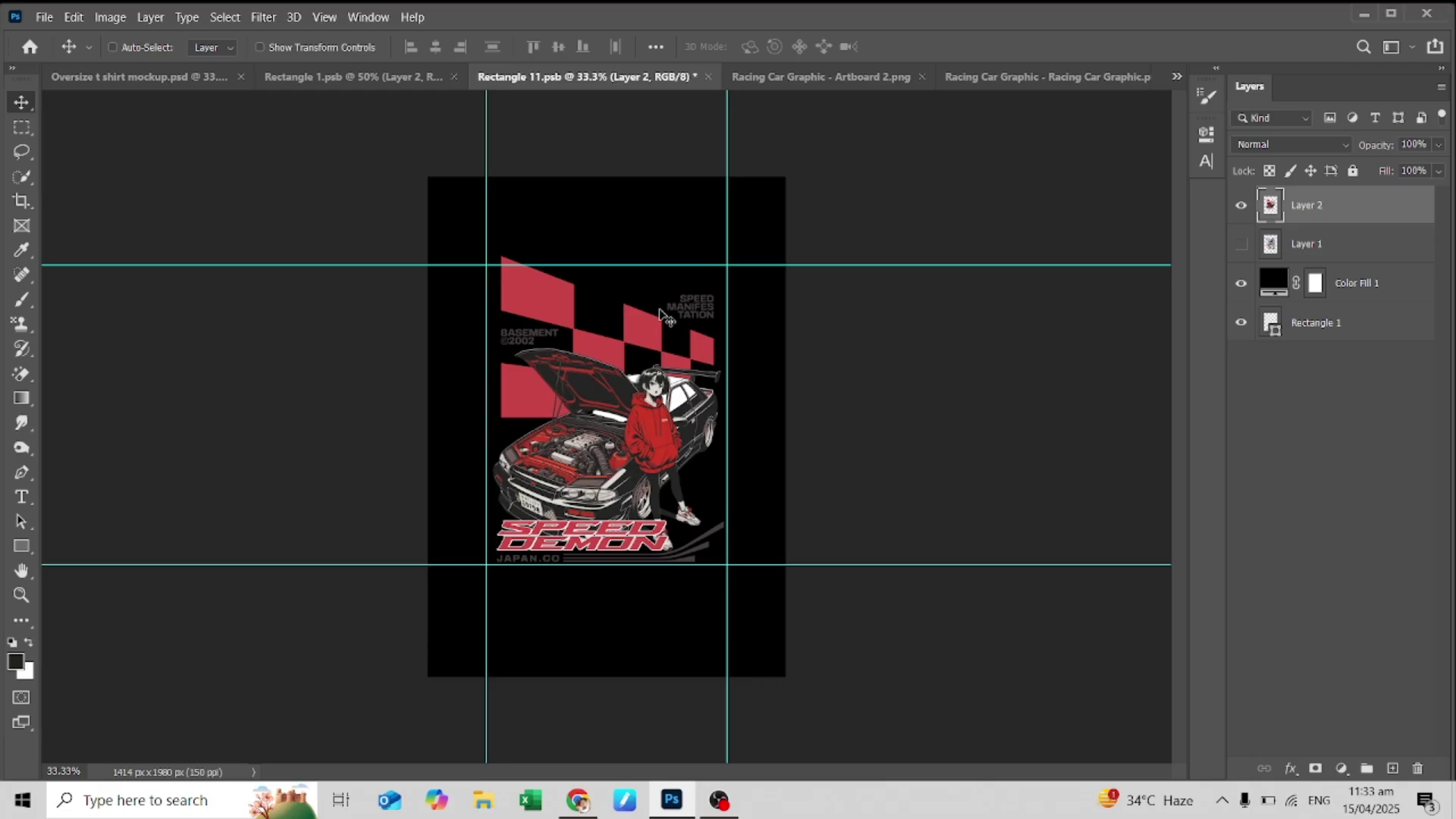
key(Left)
key(Left)
key(Left)
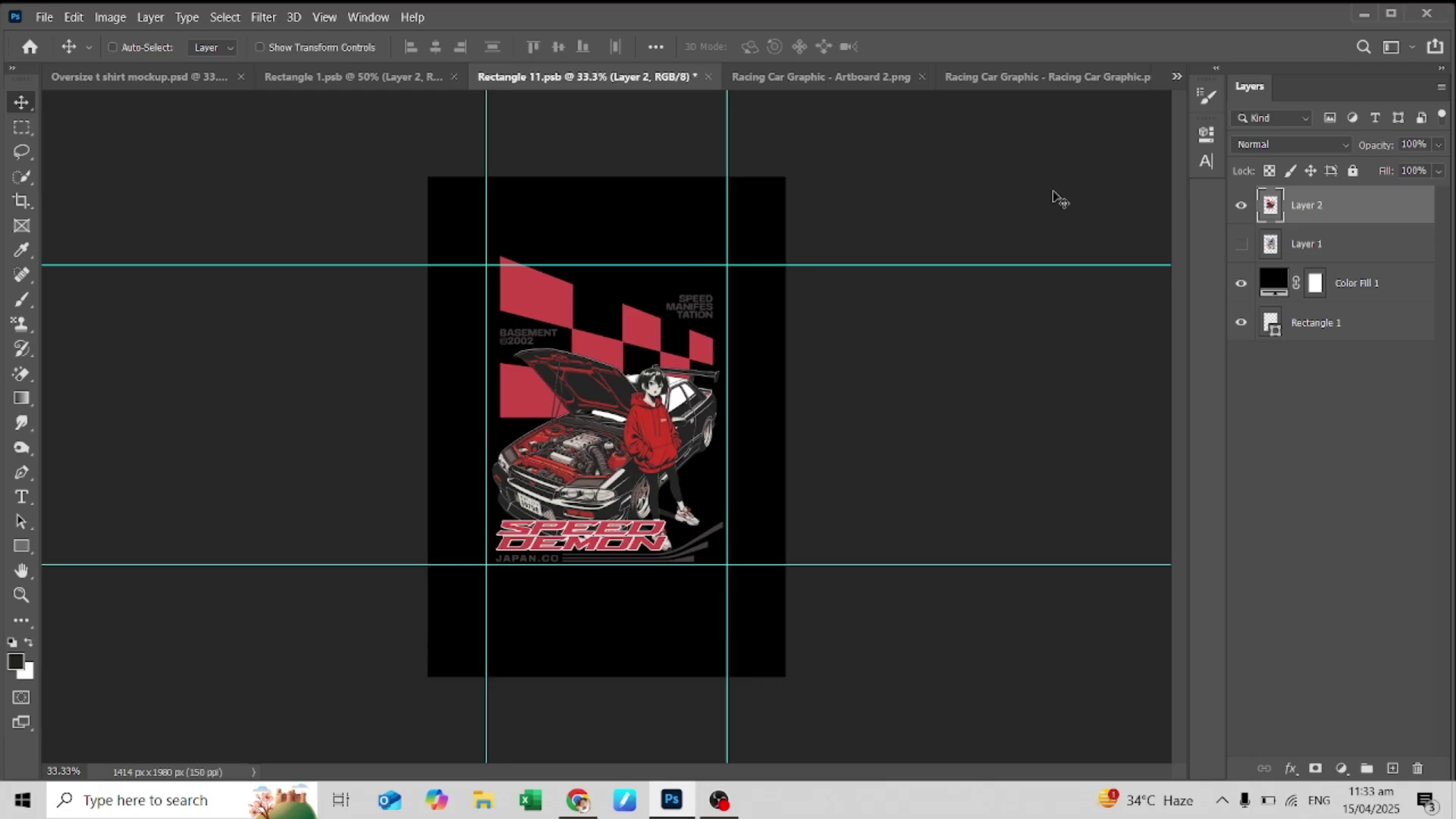
Step: Change the Color Fill 1 background of Rectangle 11.psb to white (RGB 254, 254, 254) and save the document
double_click(1276, 286)
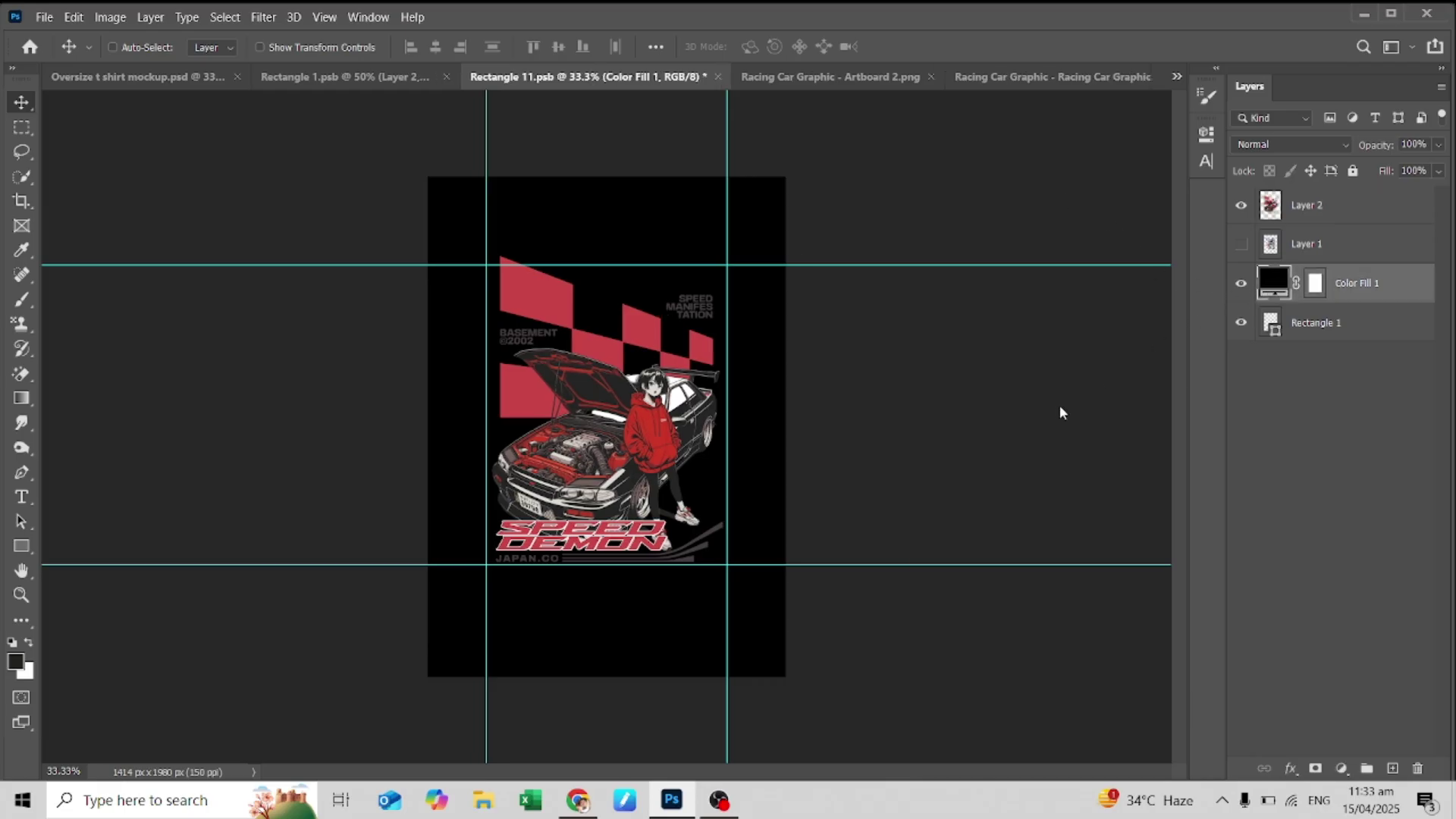
drag(946, 471, 812, 408)
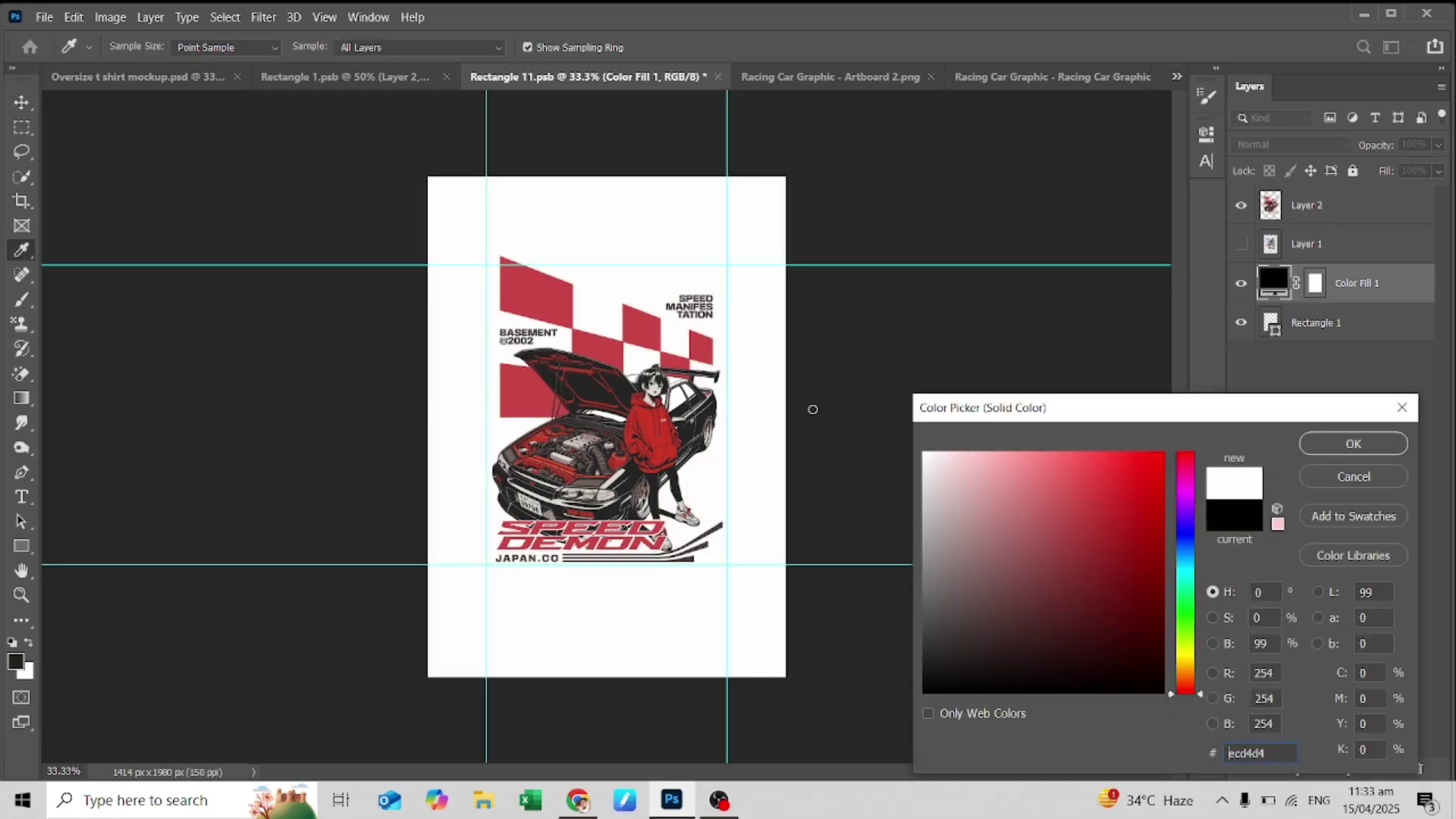
click(1353, 443)
key(ctrl+s)
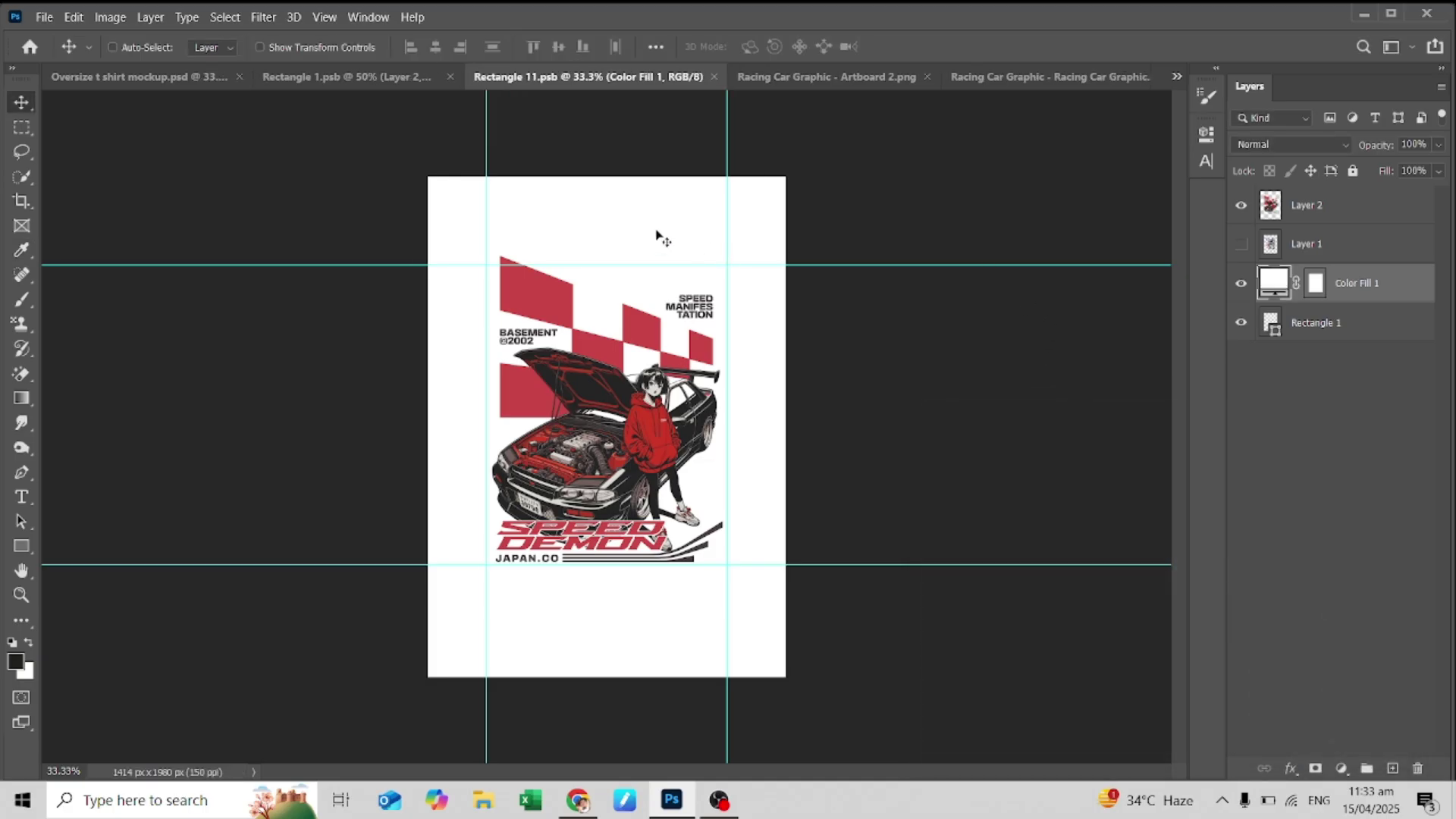
Step: Close Rectangle 11.psb, Rectangle 1.psb and both Racing Car Graphic images, leaving only the T-shirt mockup open
key(ctrl+w)
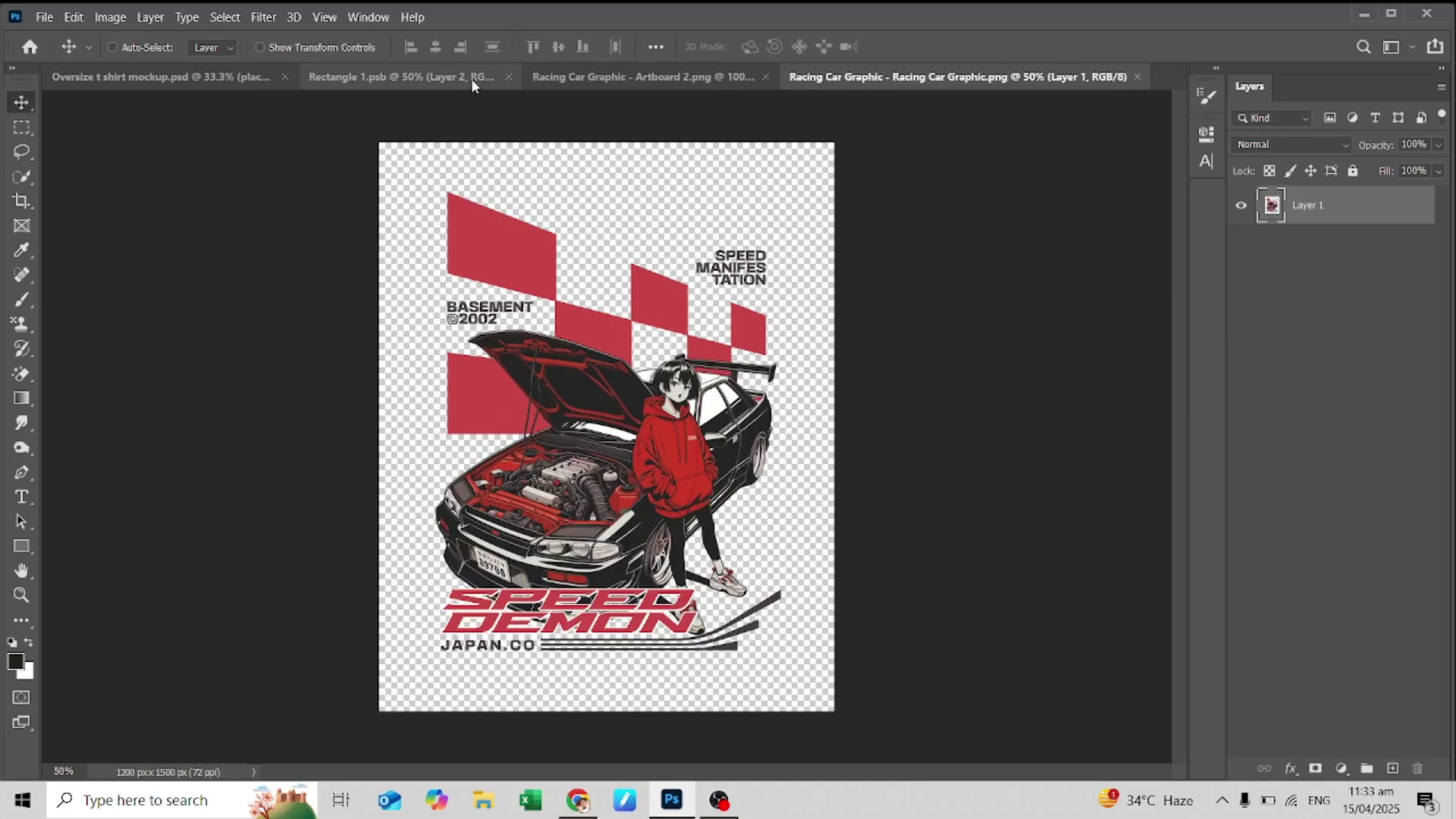
click(464, 79)
key(ctrl+w)
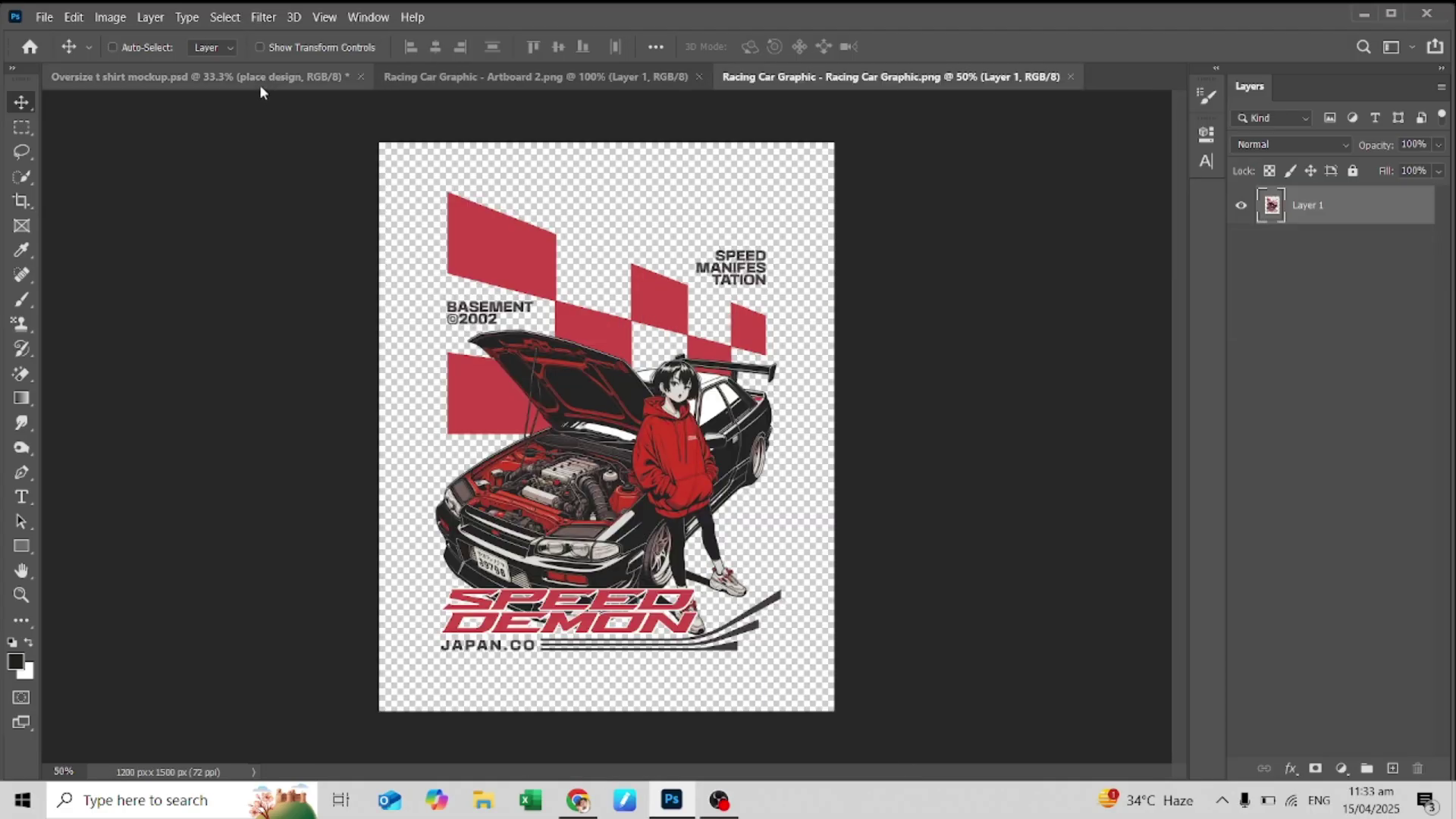
click(667, 76)
key(ctrl+w)
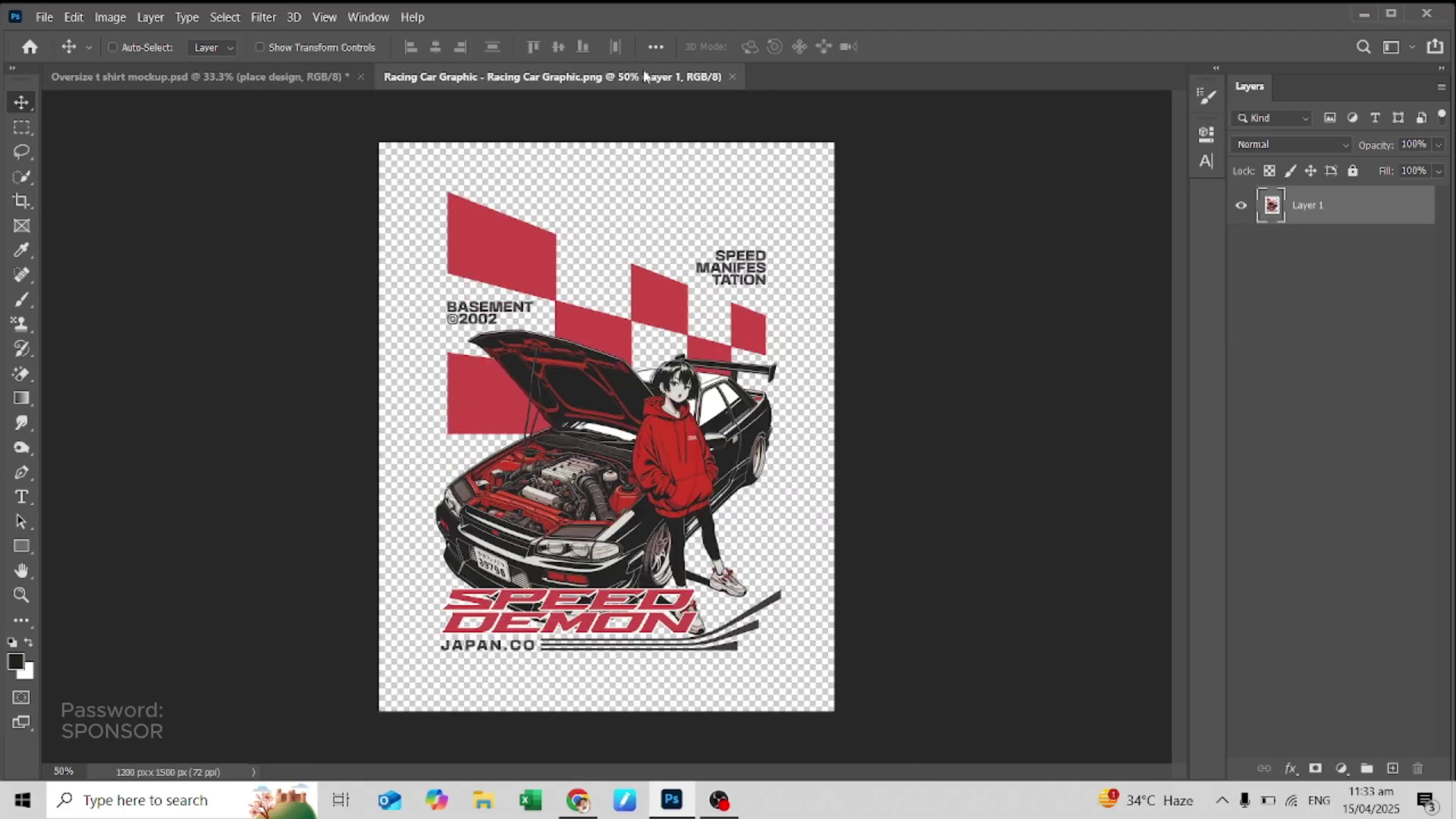
key(ctrl+w)
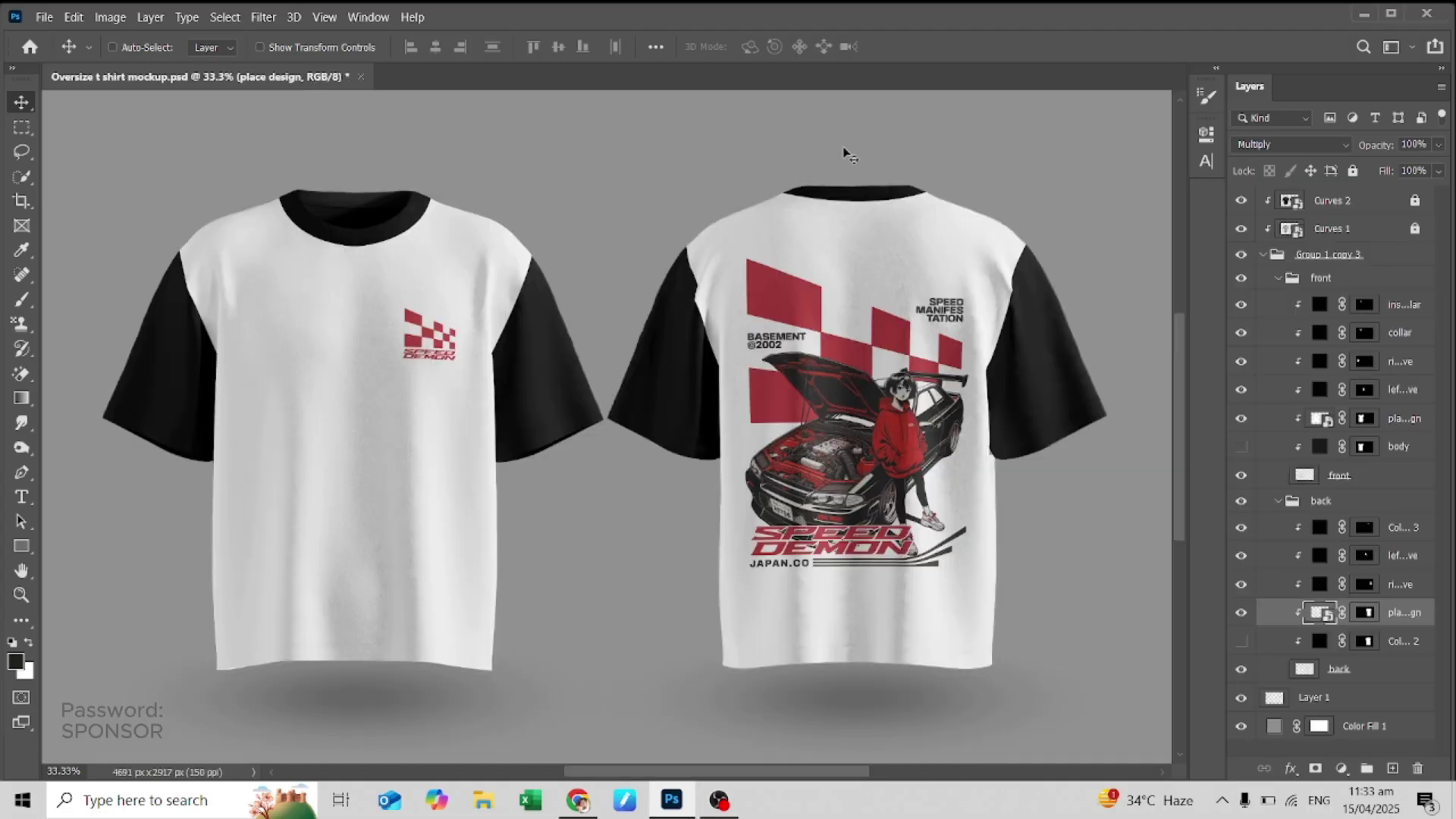
Step: Recolour the right and left sleeve fills in the back group to white
double_click(1320, 586)
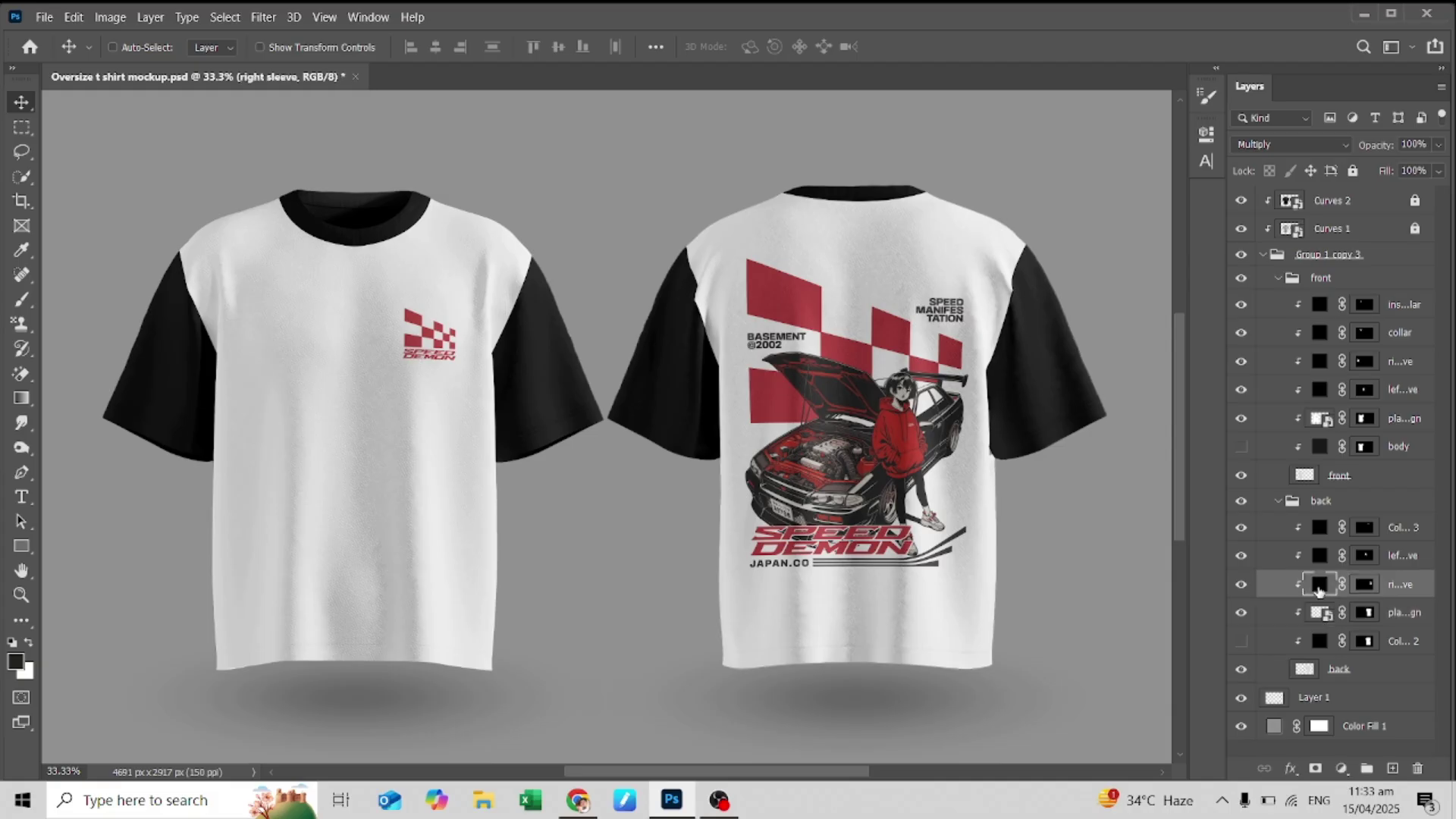
text(ffffff)
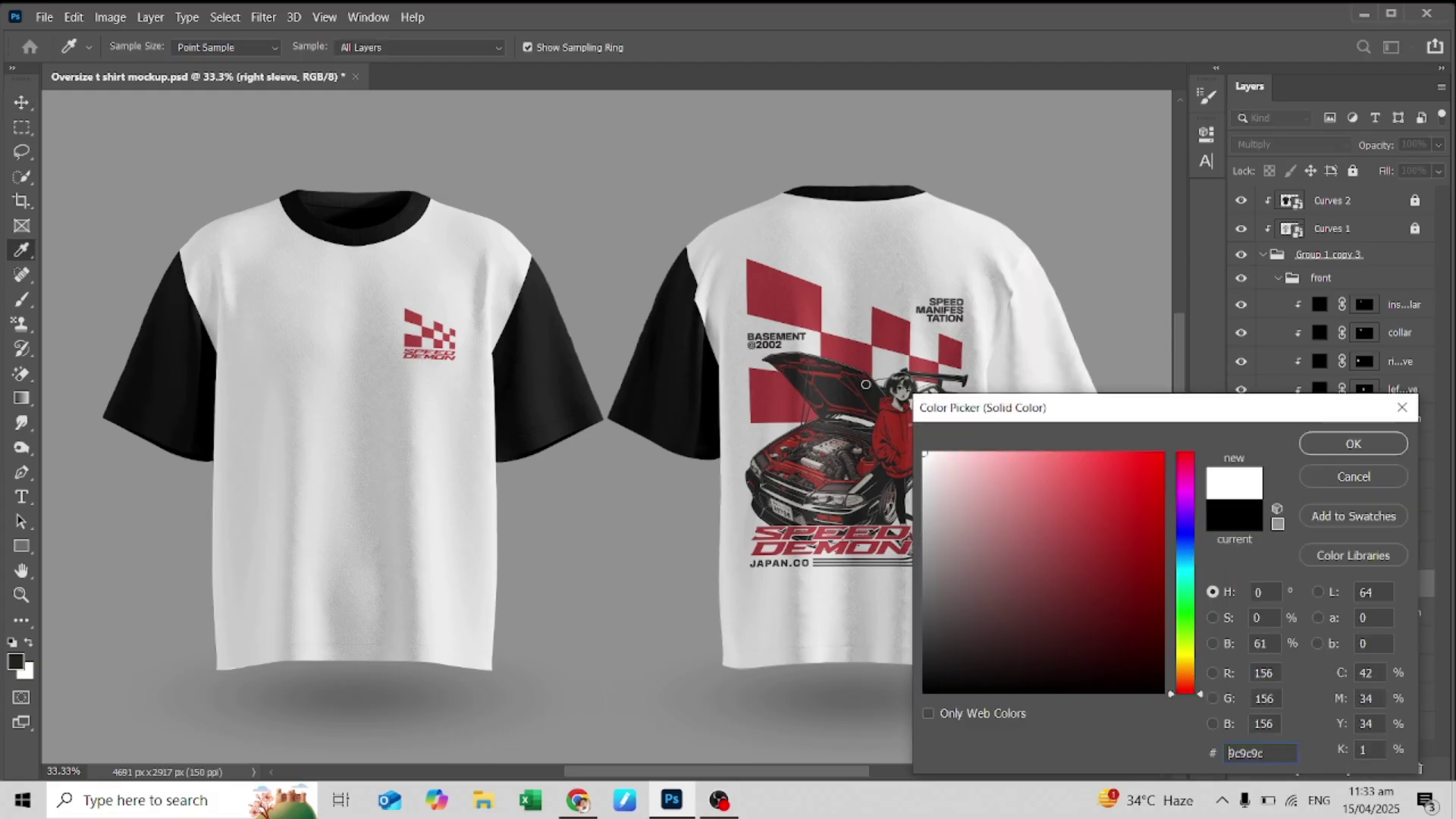
click(1342, 441)
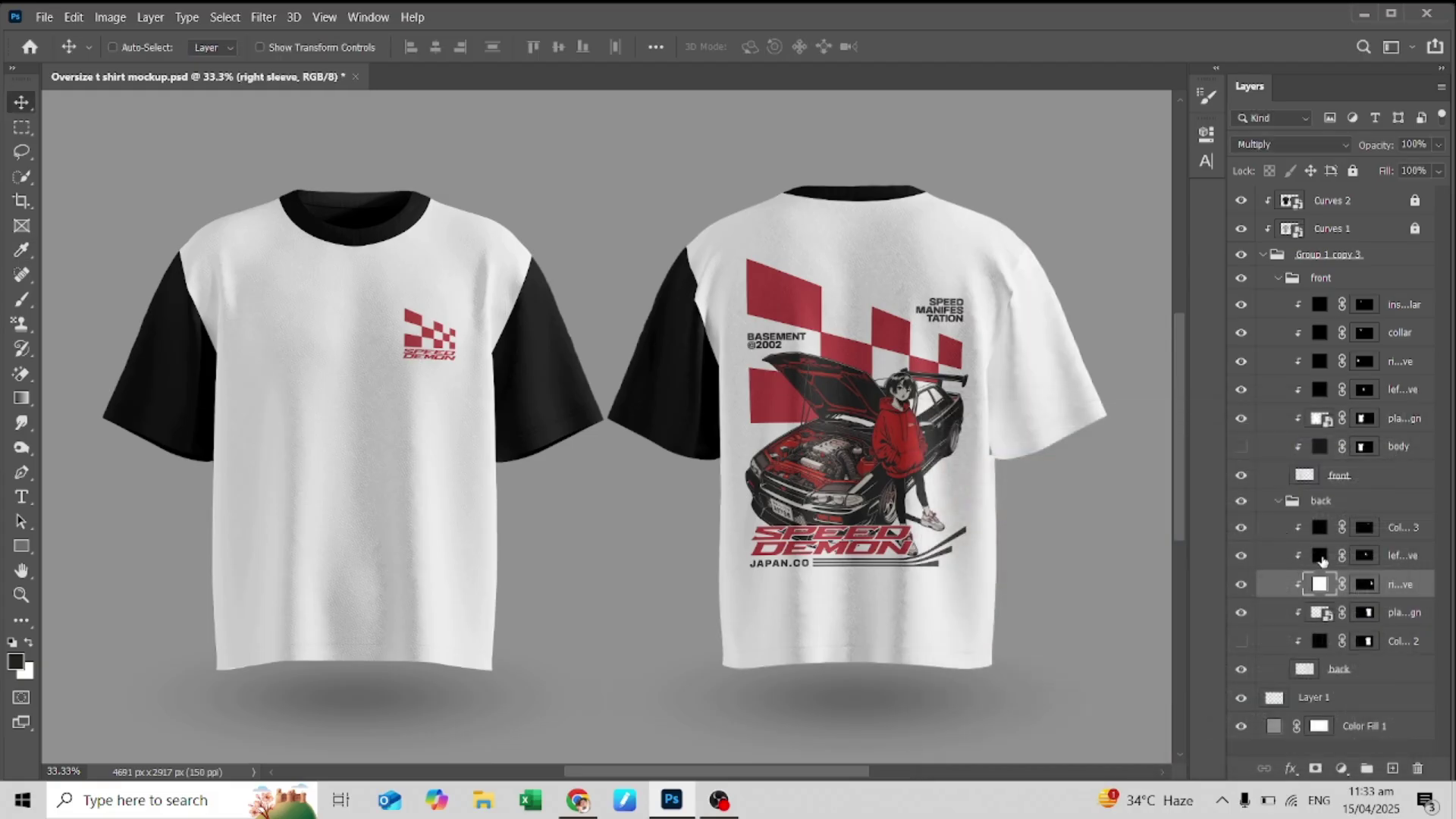
double_click(1320, 556)
text(ffffff)
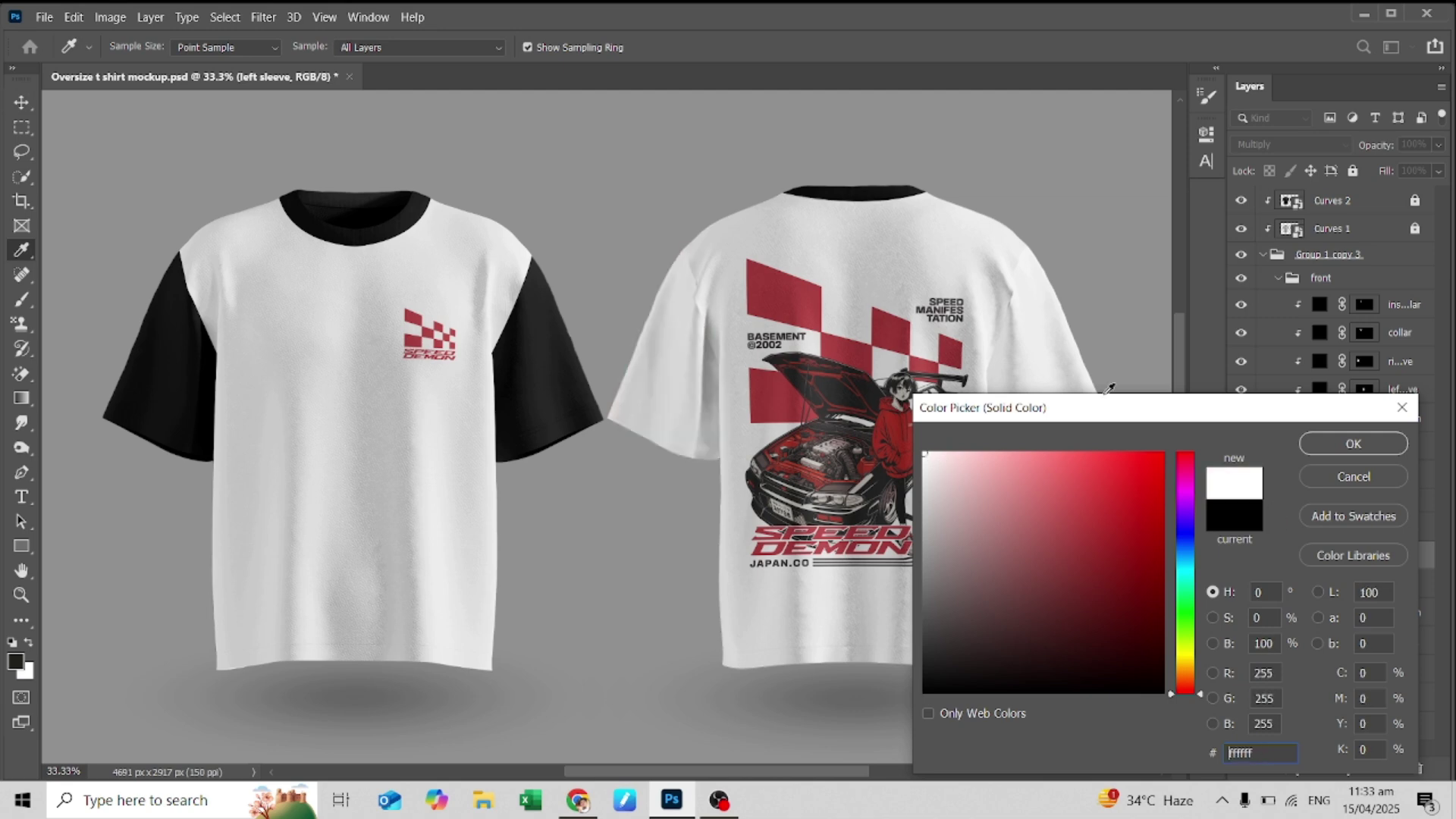
click(1341, 444)
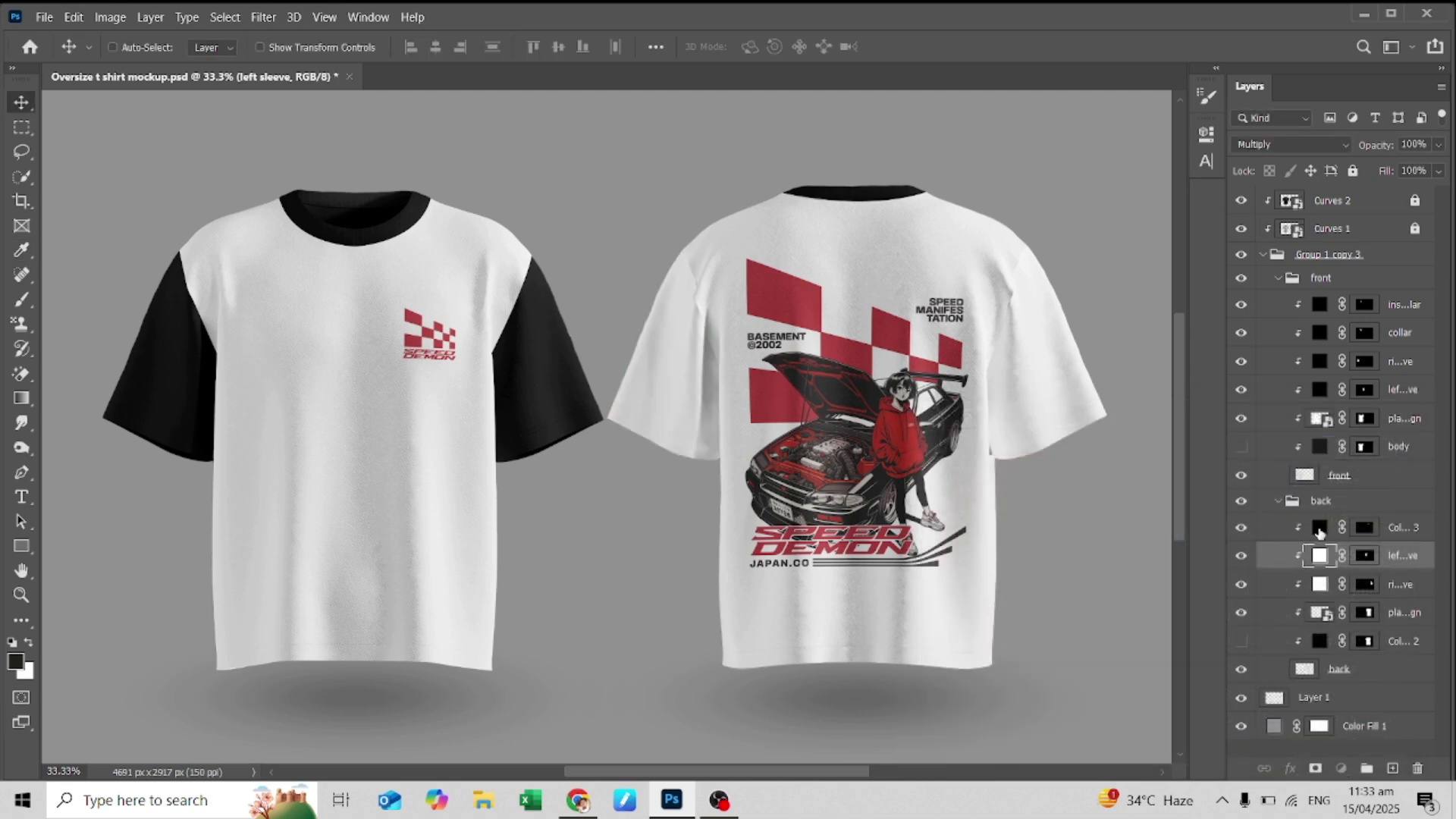
Step: Set the back collar fill, Color Fill 3, to white (ffffff)
double_click(1320, 527)
text(ffffff)
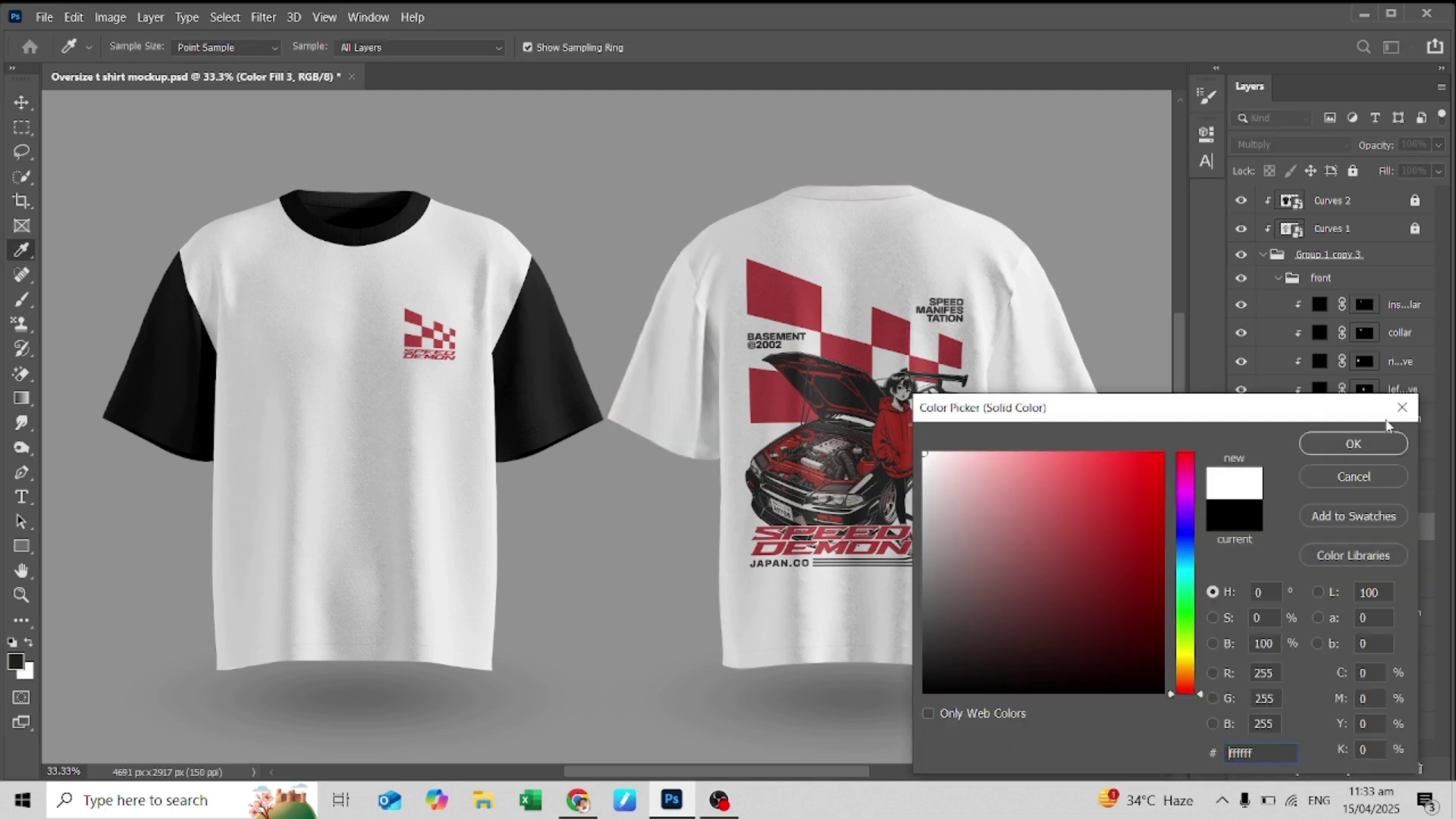
click(1365, 445)
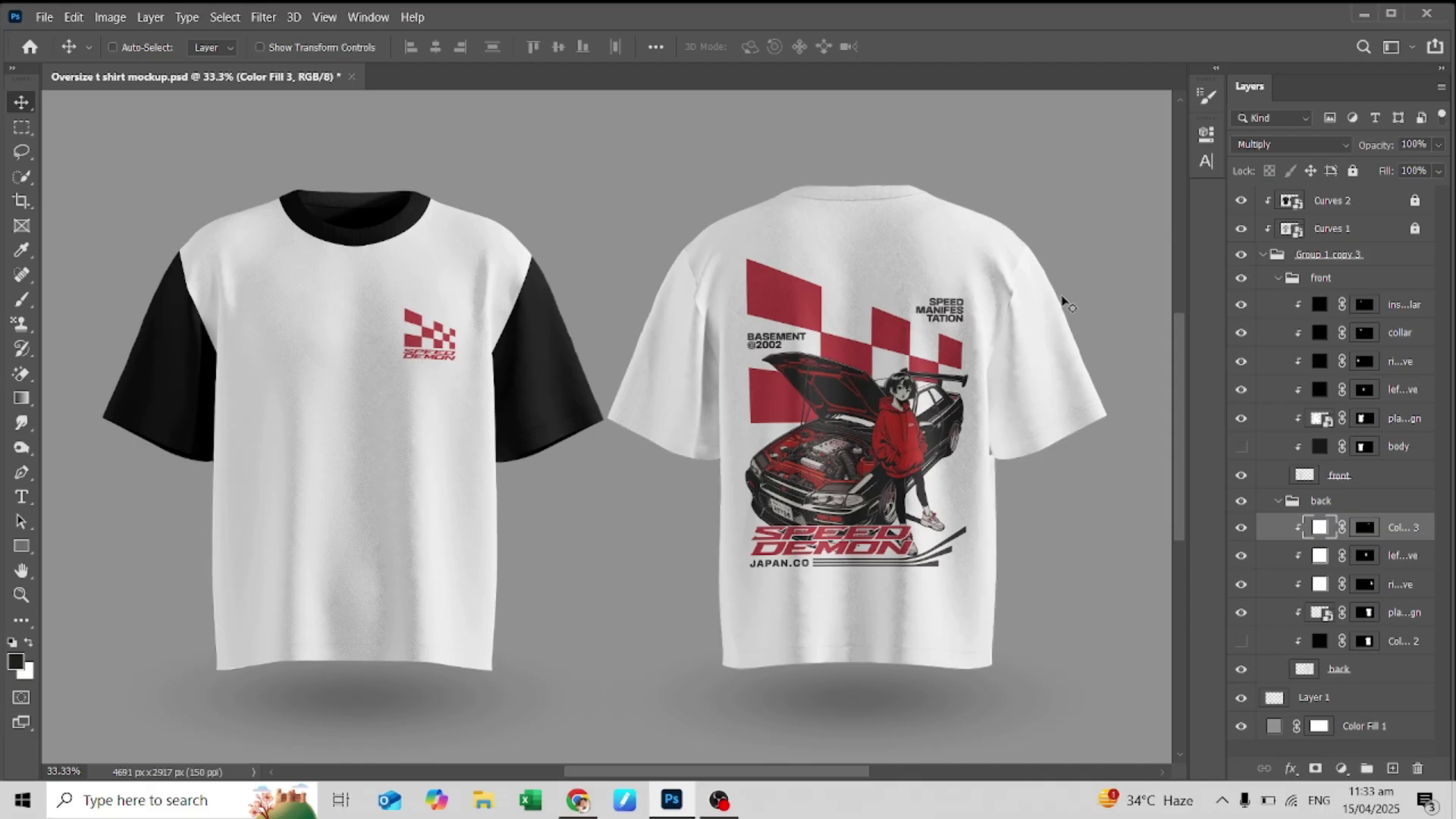
Step: Recolour the left and right sleeve fills in the front group to white (ffffff)
double_click(1320, 390)
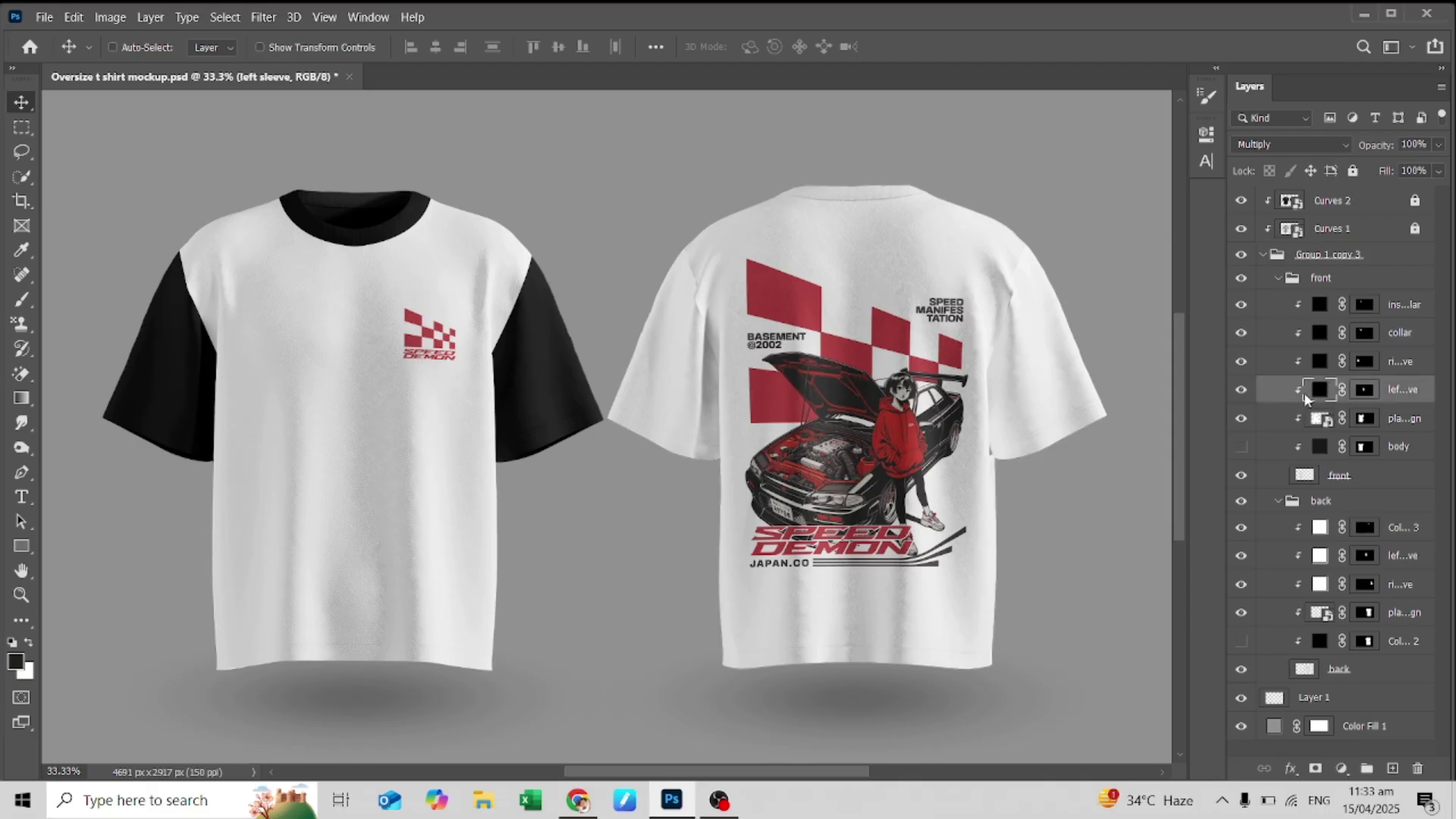
text(ffffff)
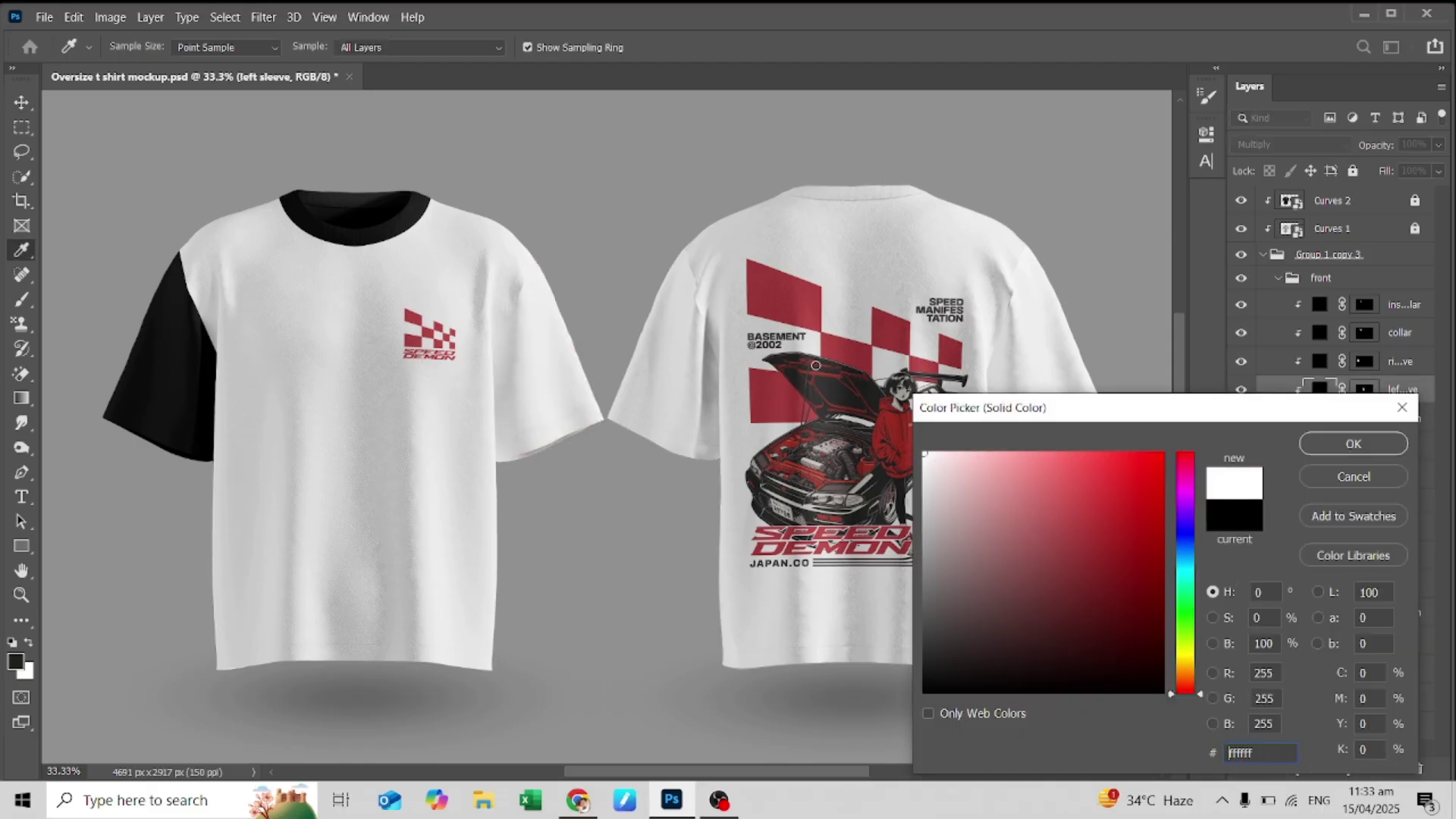
click(1373, 449)
double_click(1320, 360)
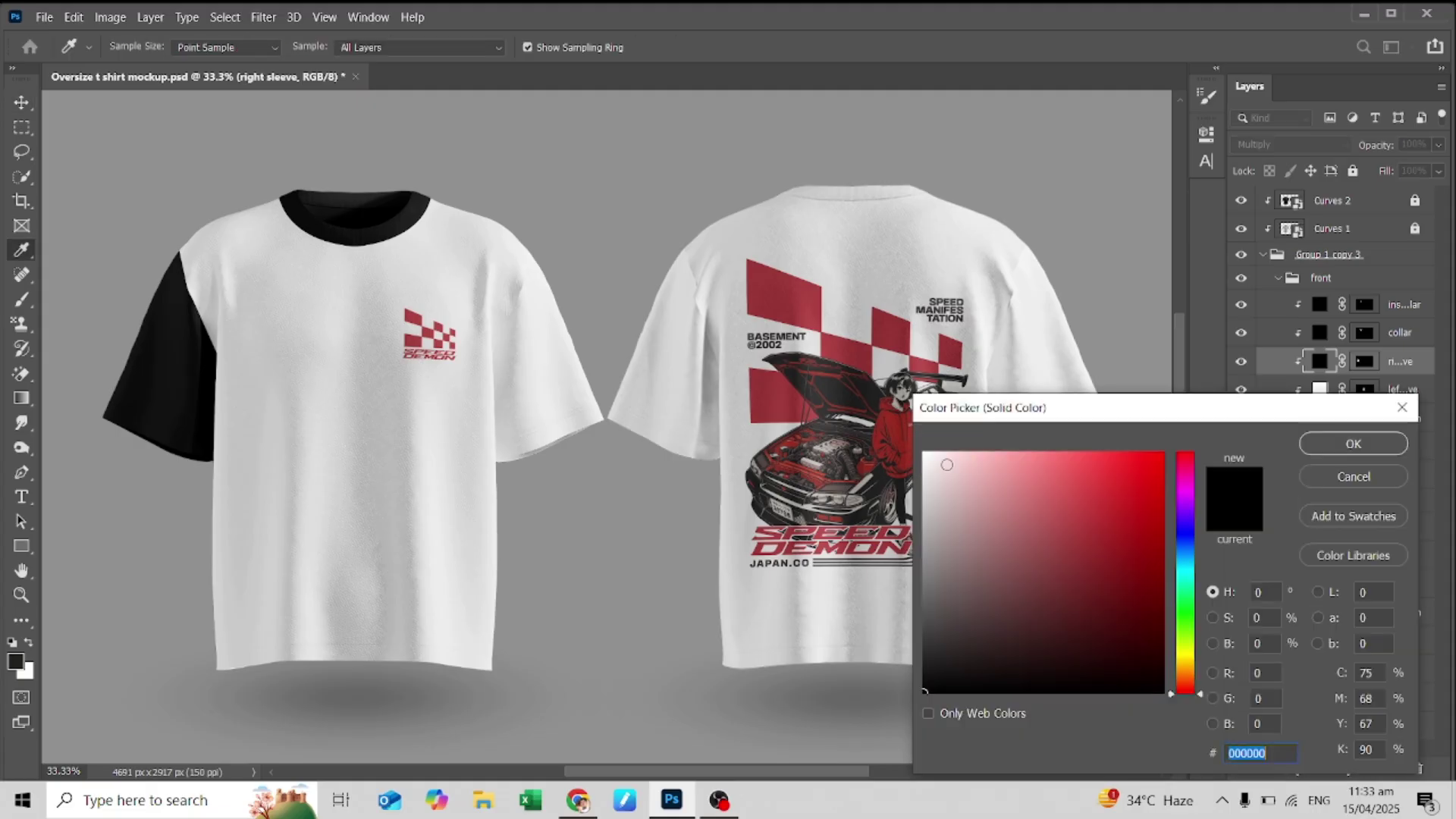
text(ffffff)
click(1353, 444)
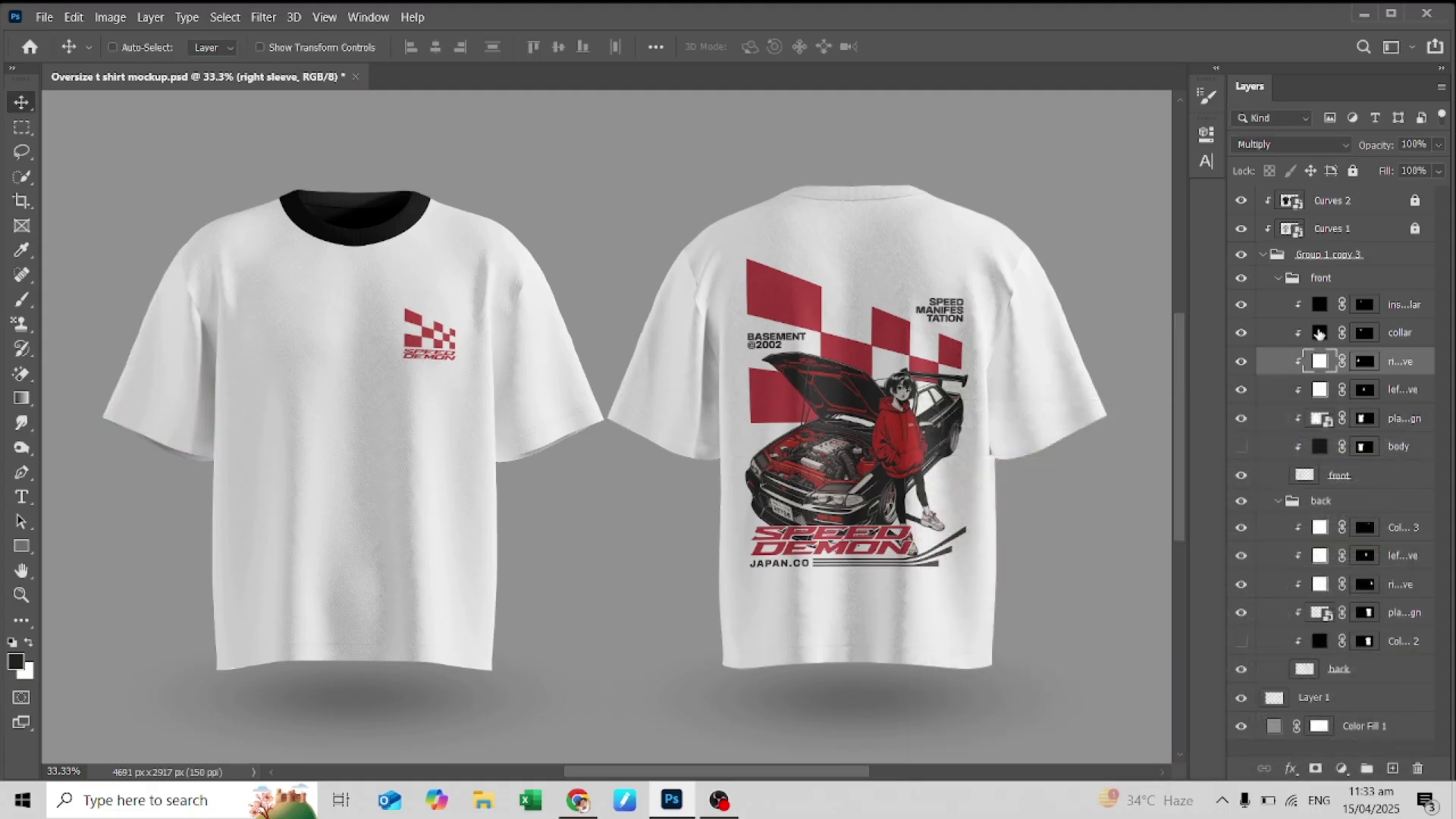
Step: Set the front collar fill to white (ffffff) and the inside collar fill to light grey e9e9e9
double_click(1320, 332)
text(ffffff)
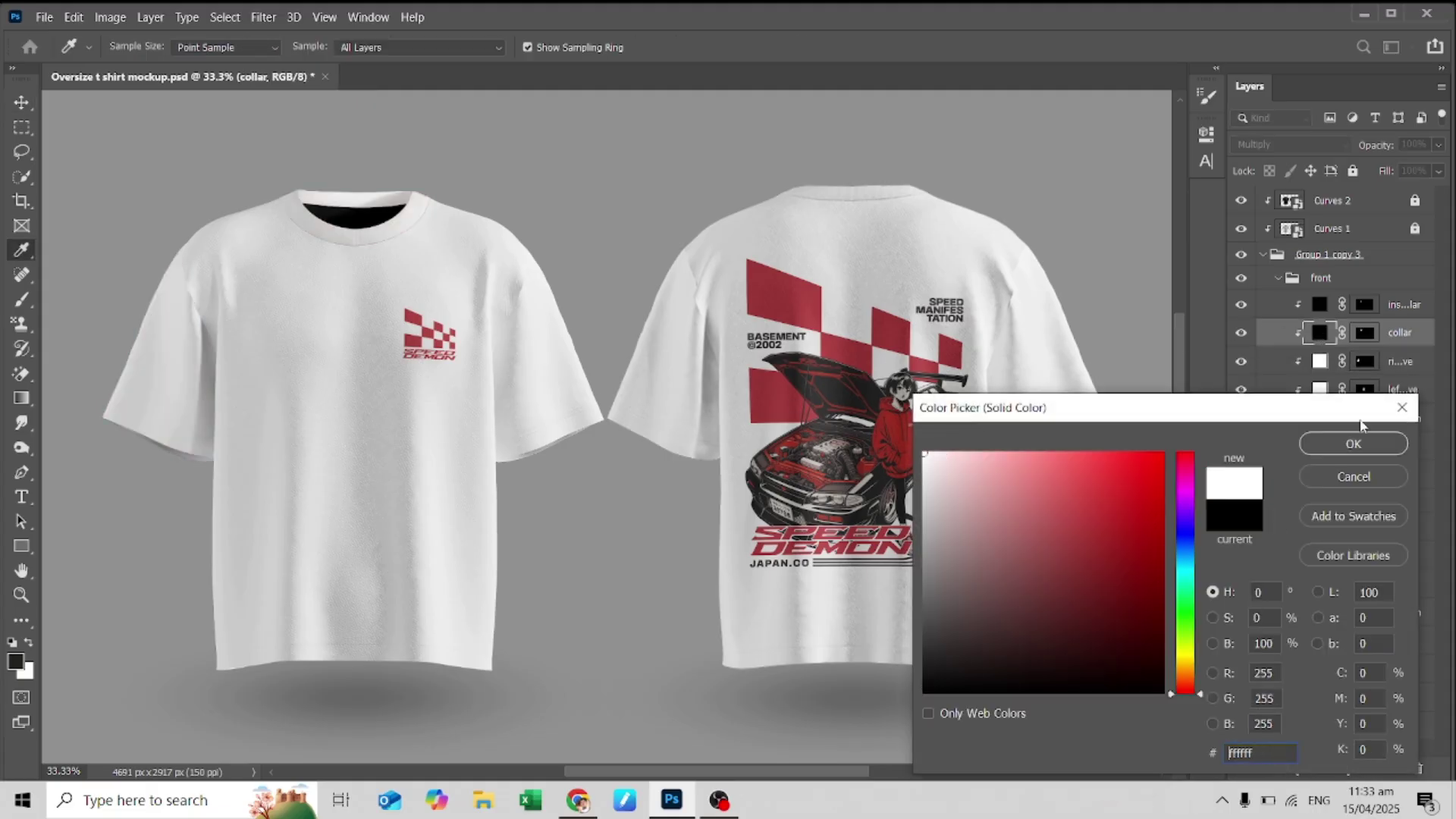
click(1305, 442)
double_click(1319, 304)
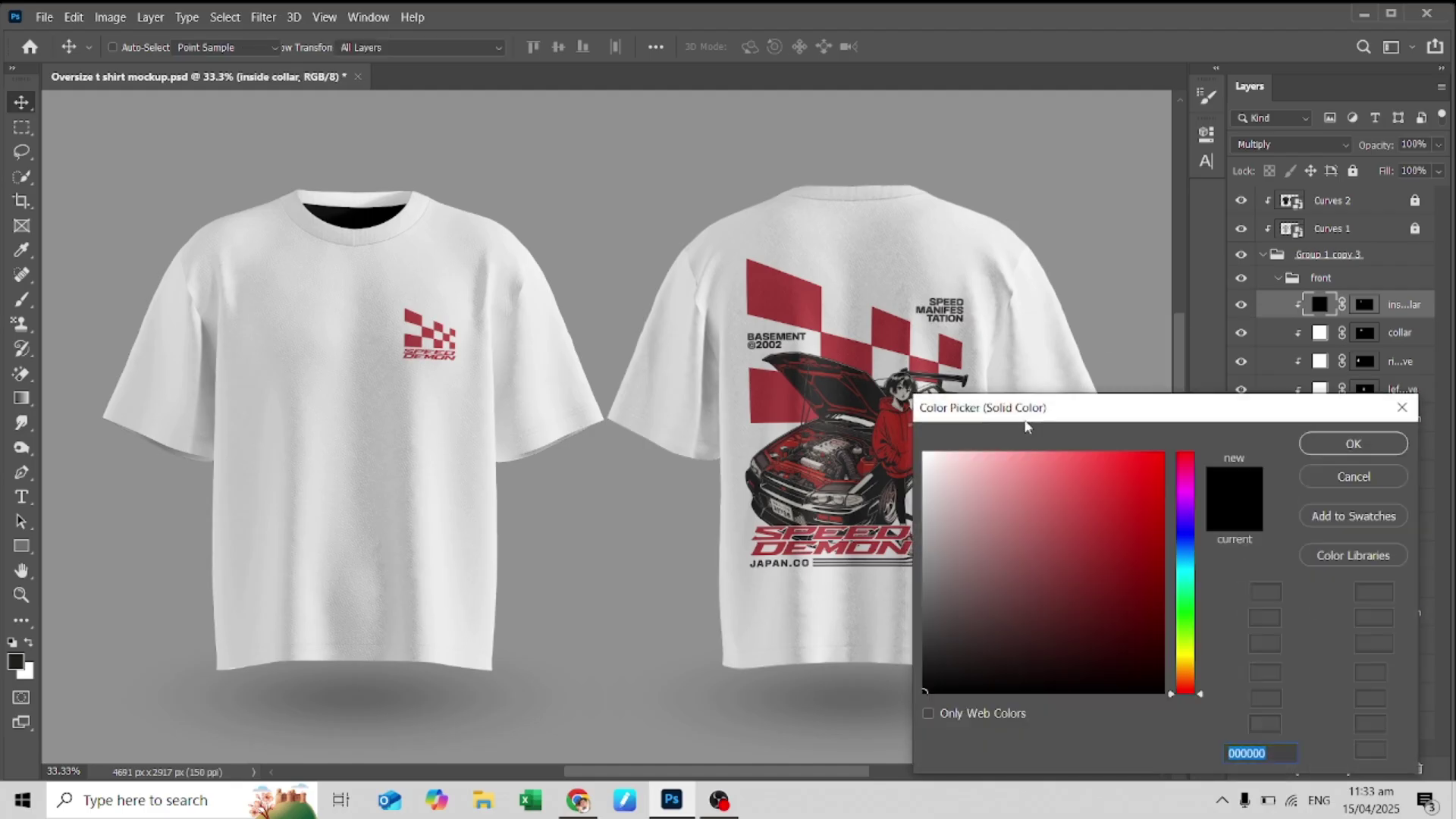
click(924, 472)
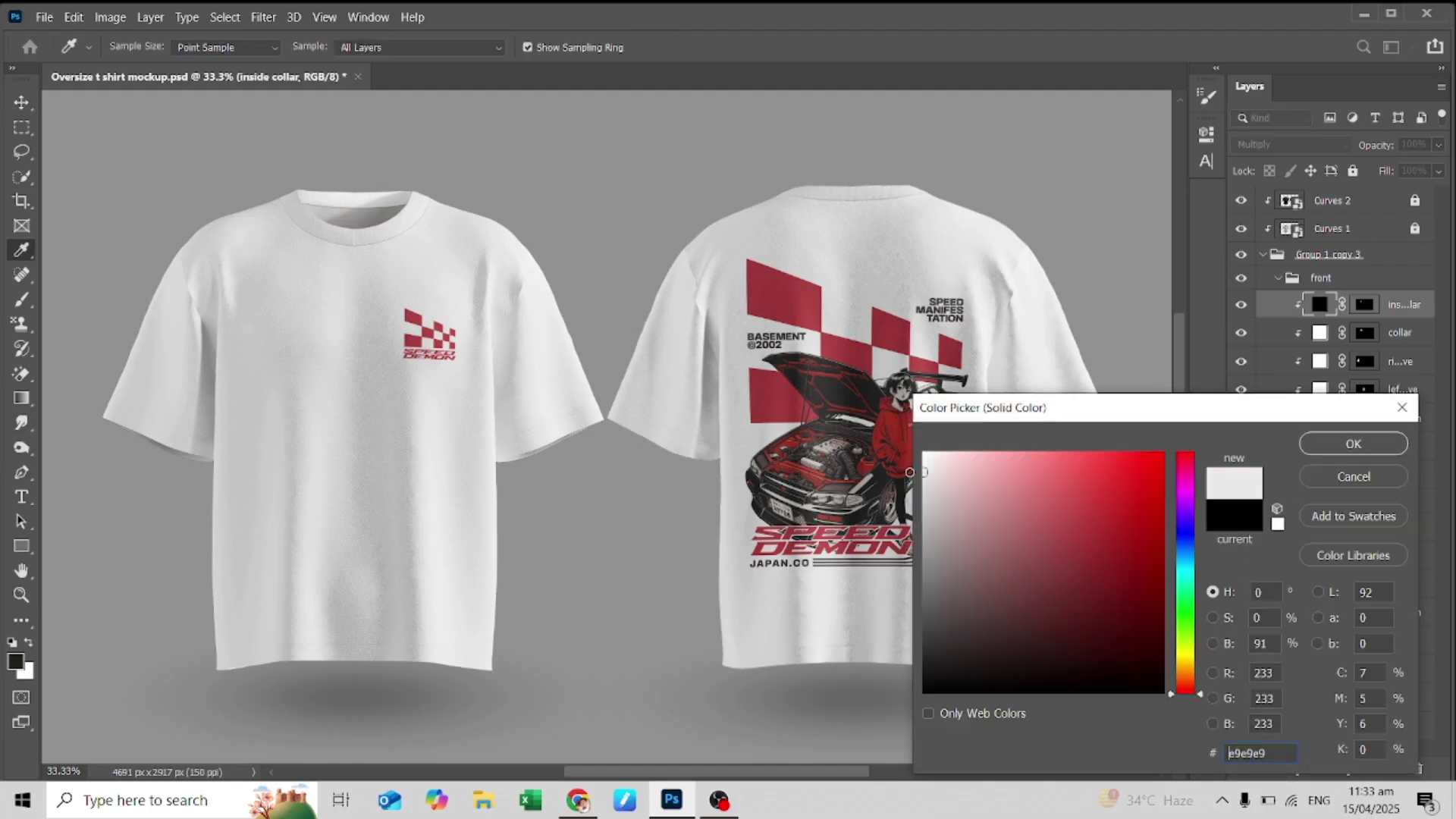
click(1351, 444)
key(ctrl+minus)
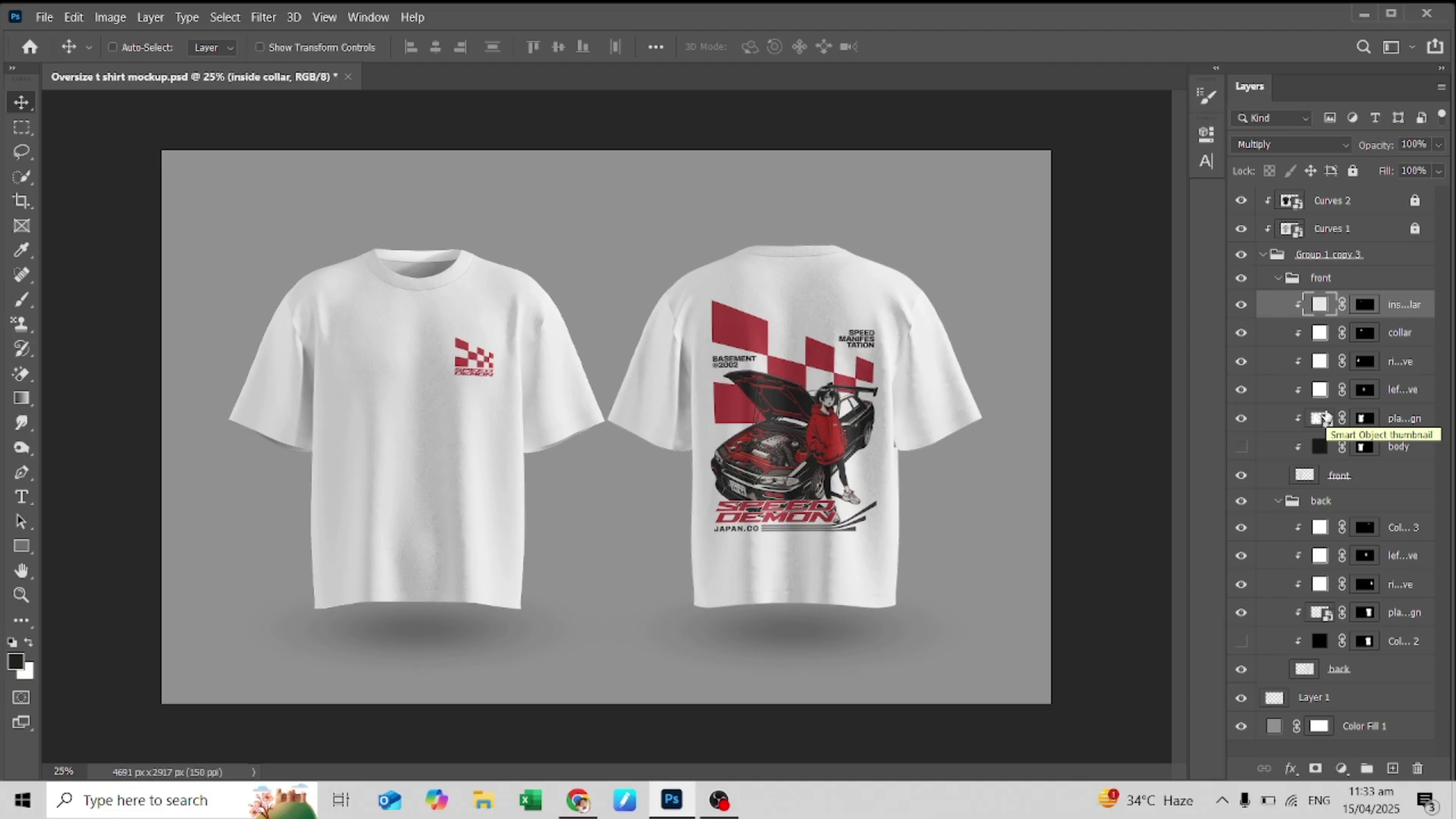
Step: Open both Streetwear Men with Mask PNG designs, the Artboard 2 lettering and the full artwork, from the oversized folder
key(ctrl+o)
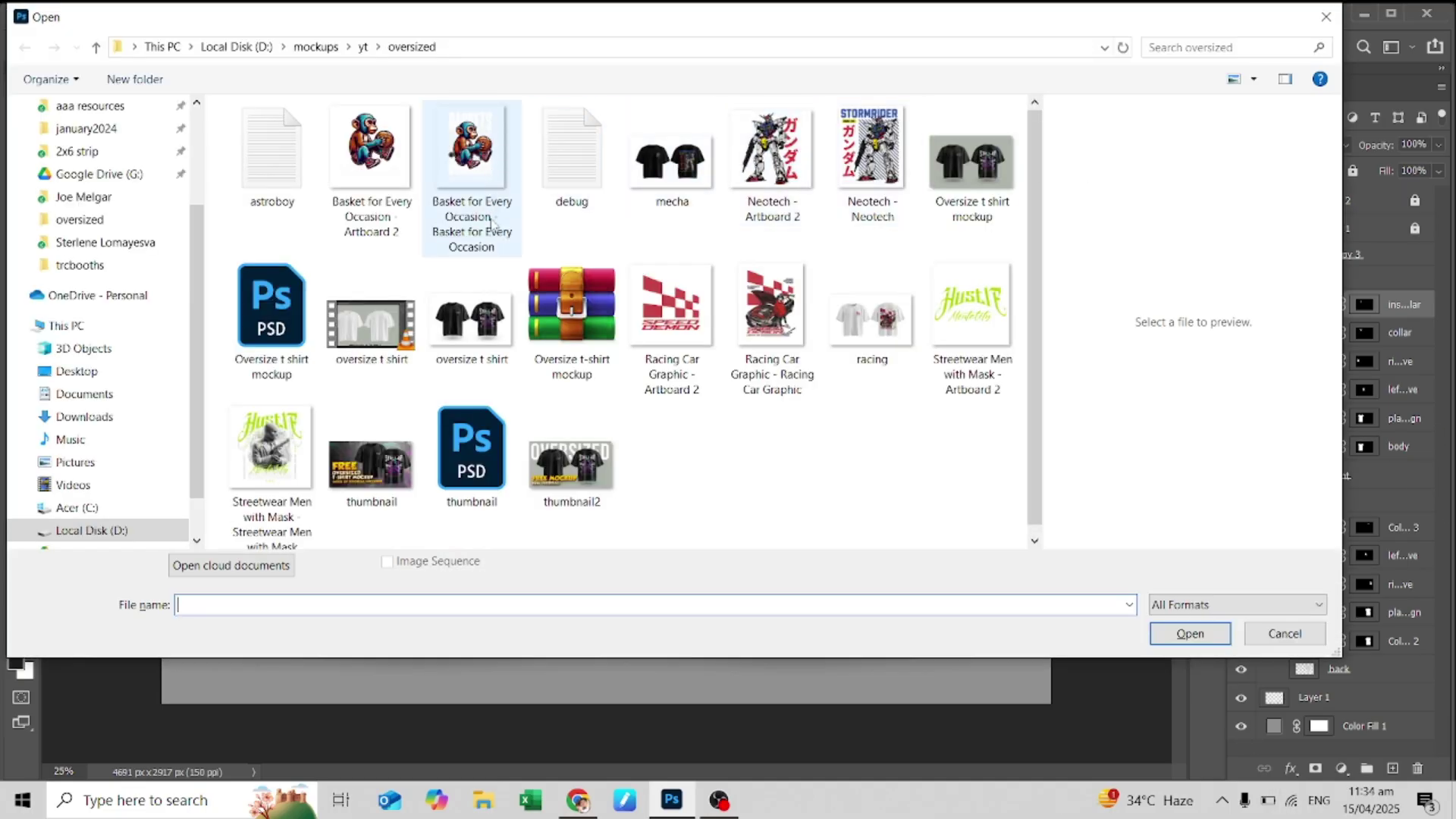
click(267, 437)
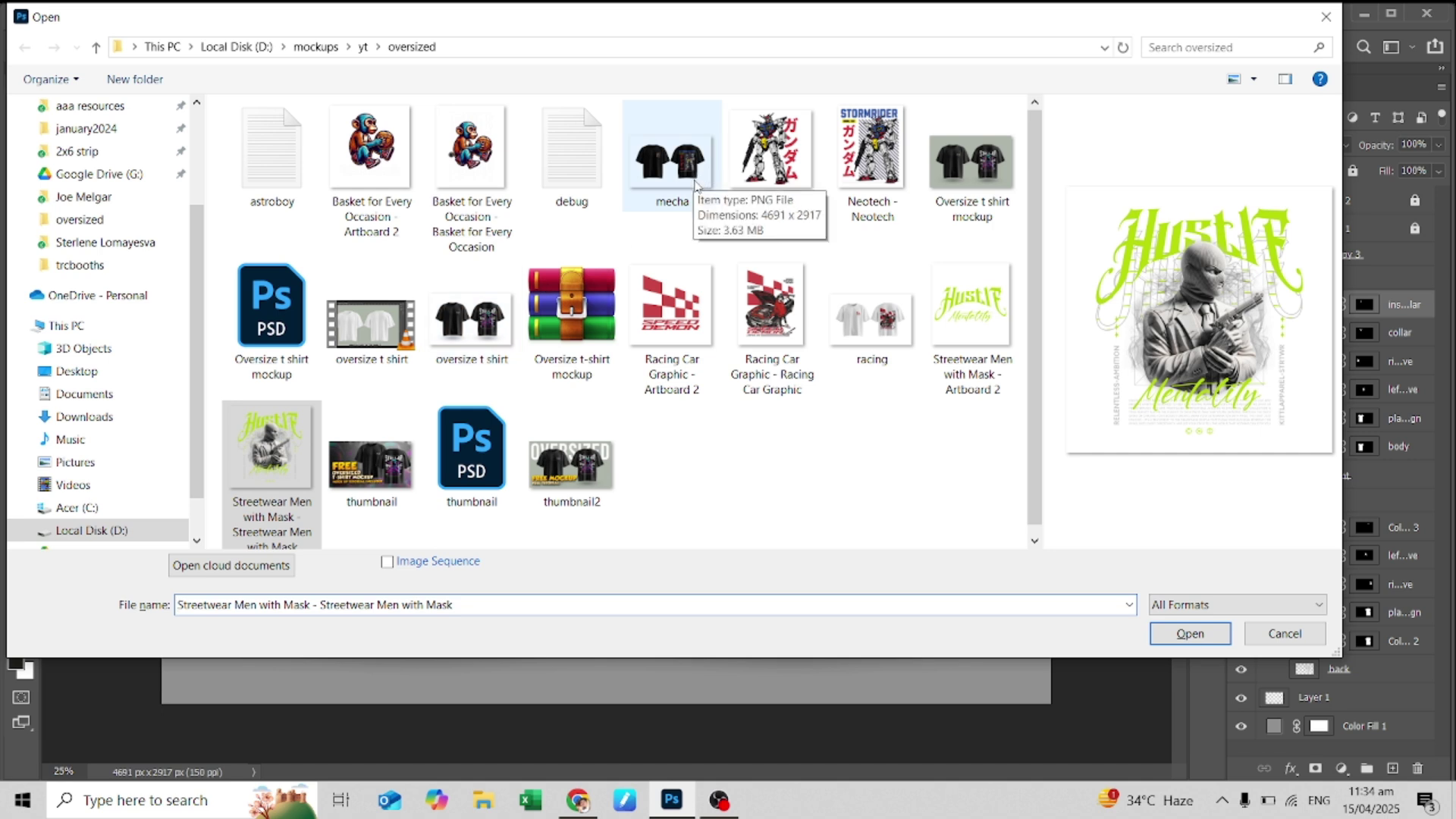
click(489, 158)
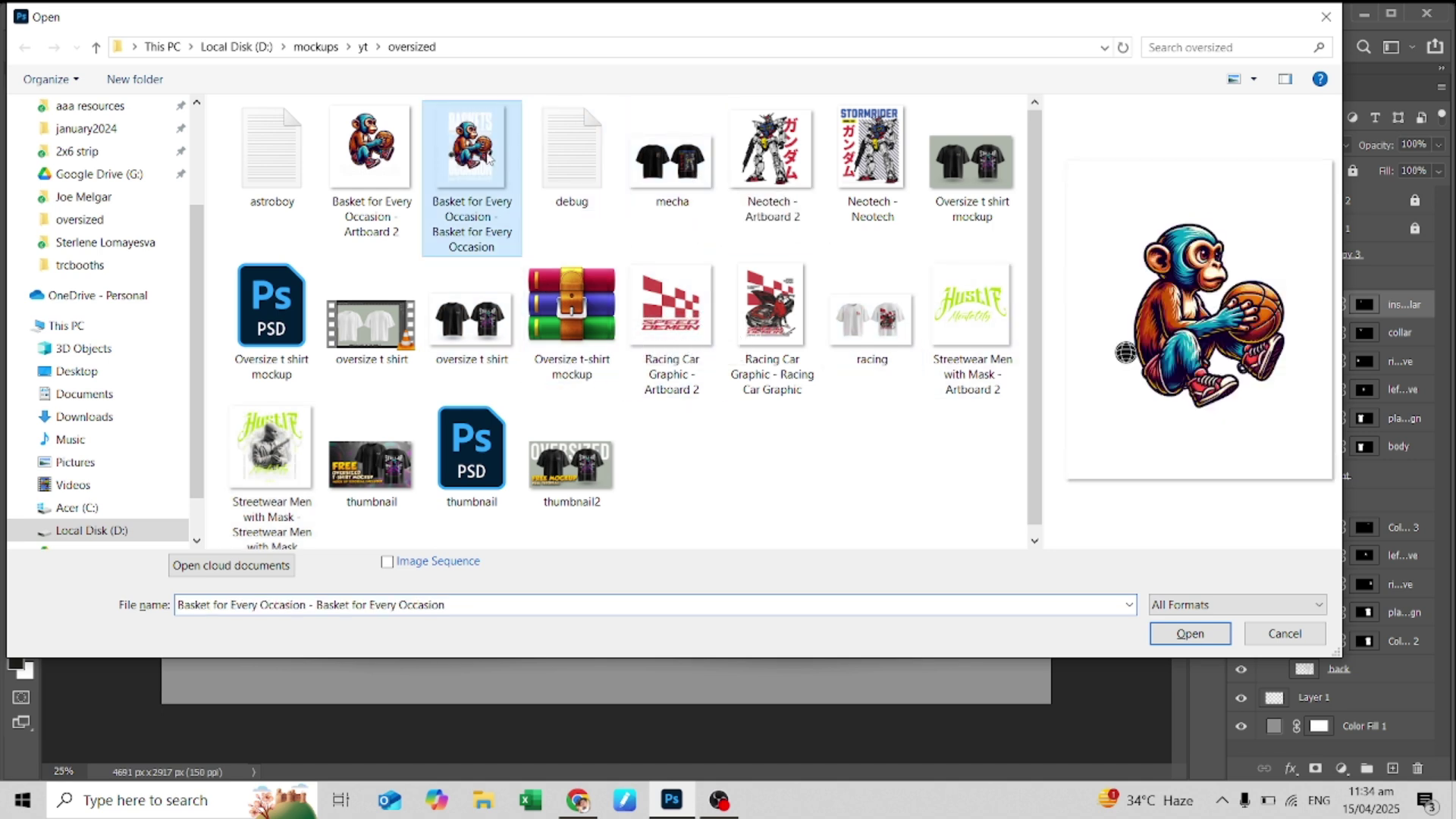
click(397, 157)
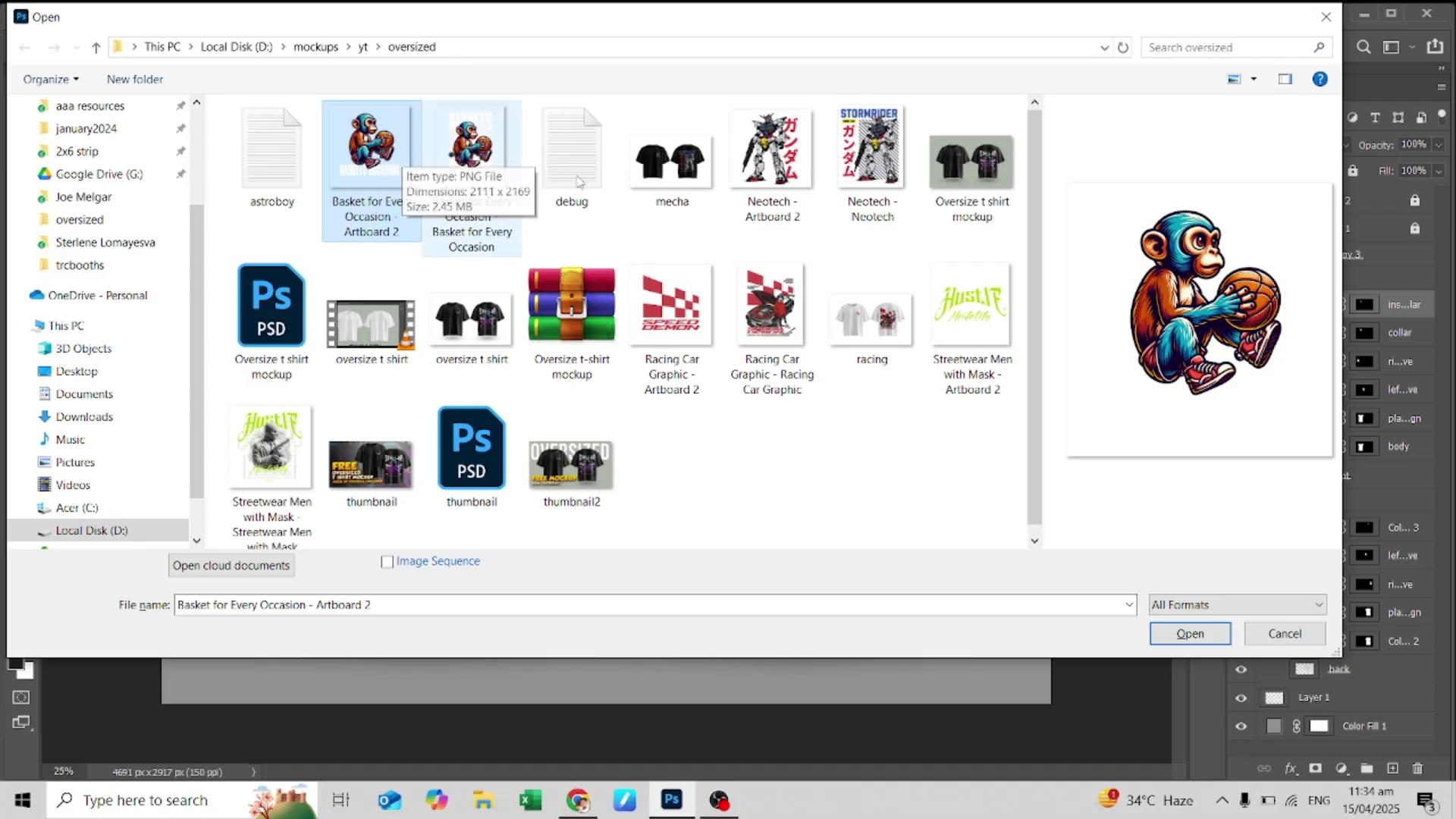
click(966, 315)
ctrl+click(271, 451)
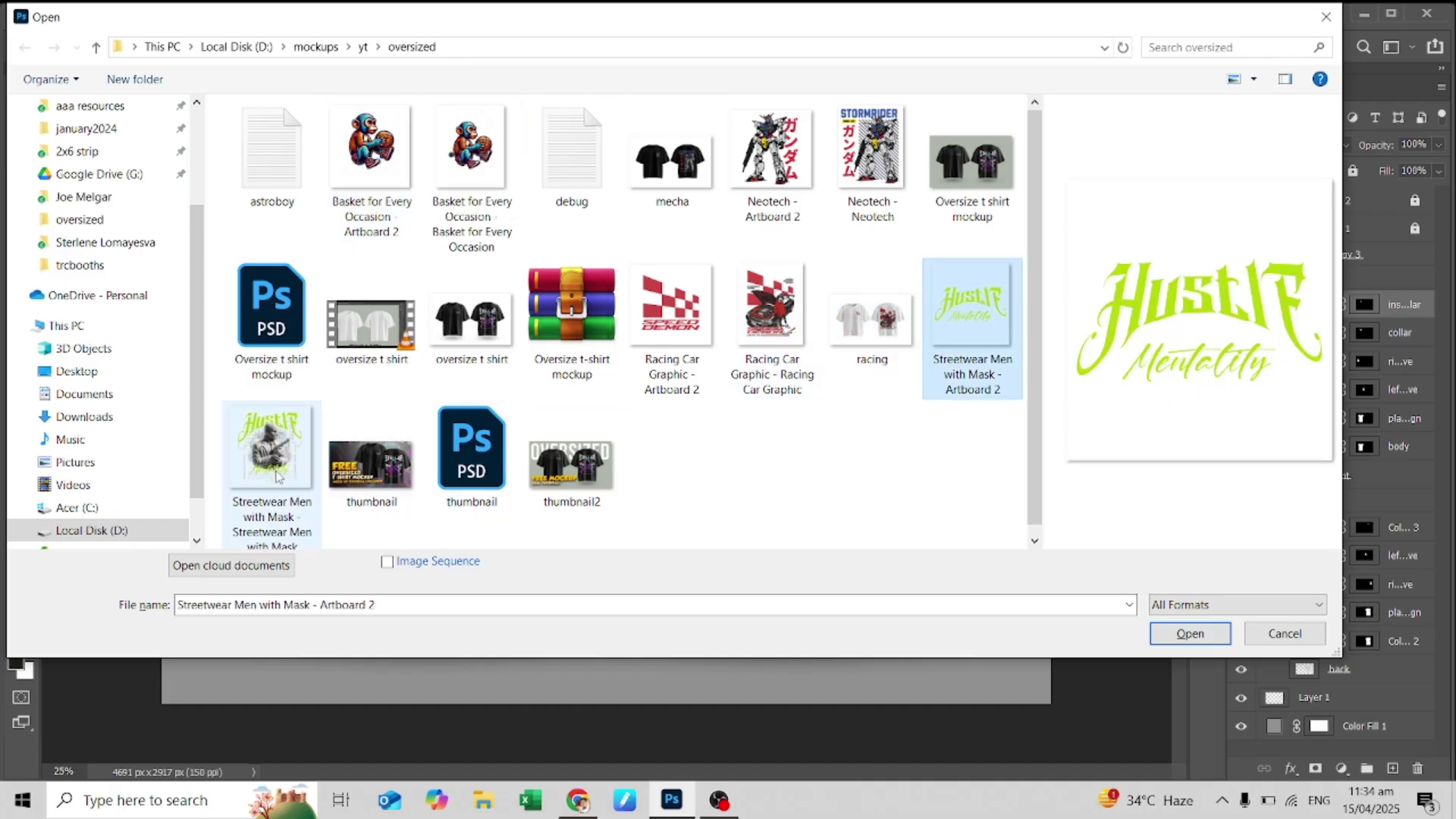
key(Return)
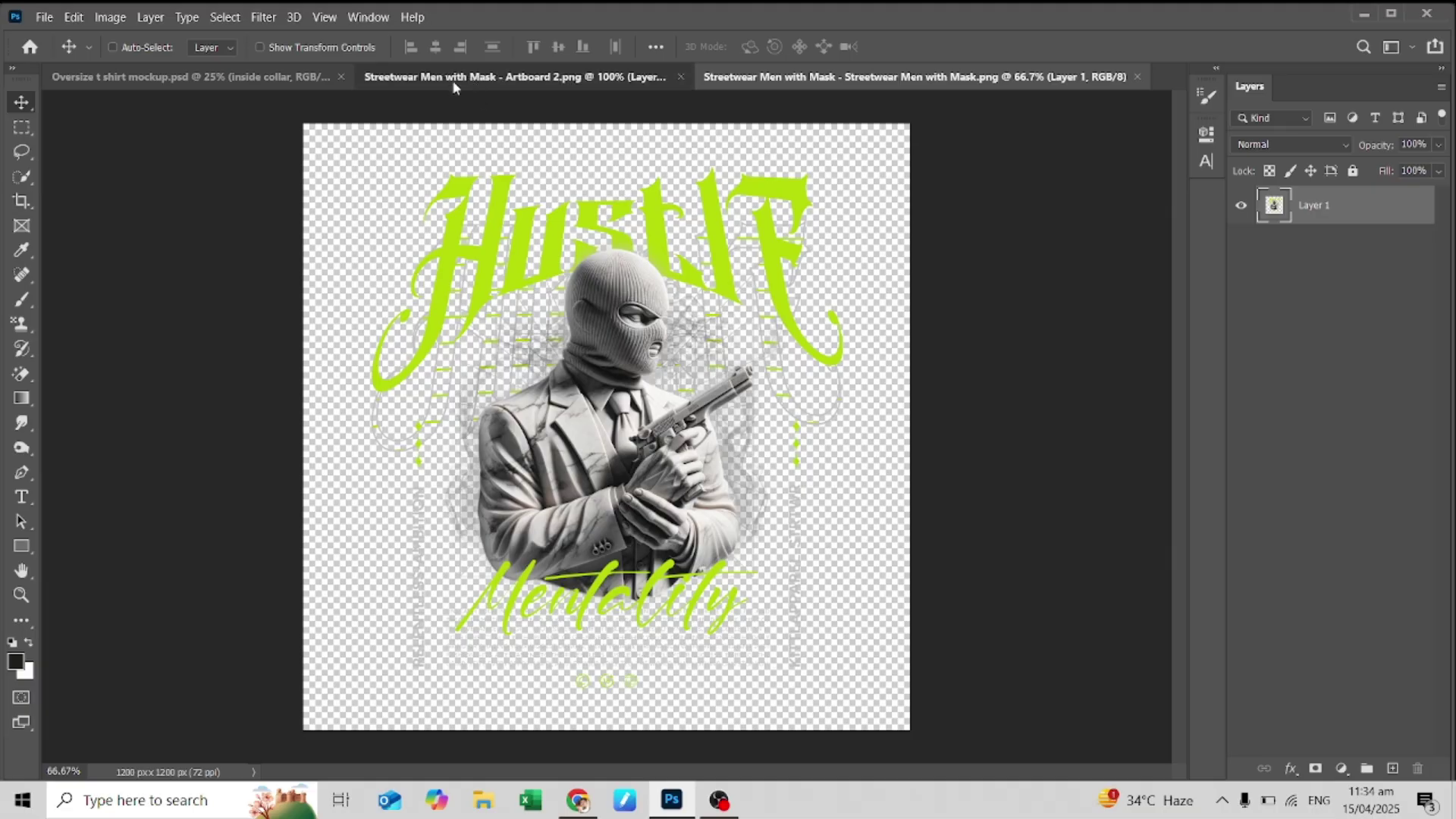
Step: Open the contents of the front and back place design smart objects from the T-shirt mockup
click(455, 78)
click(260, 78)
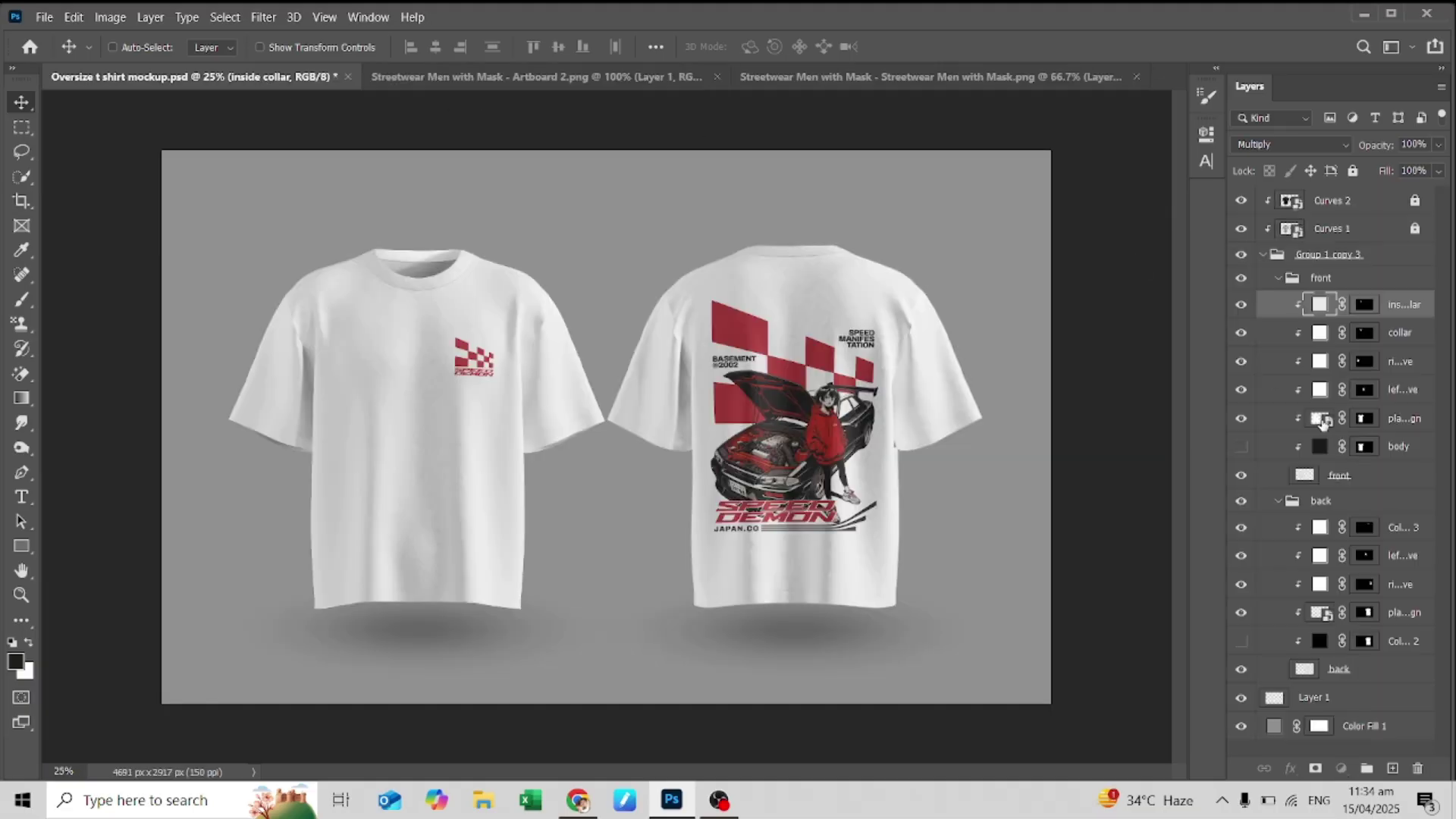
double_click(1320, 418)
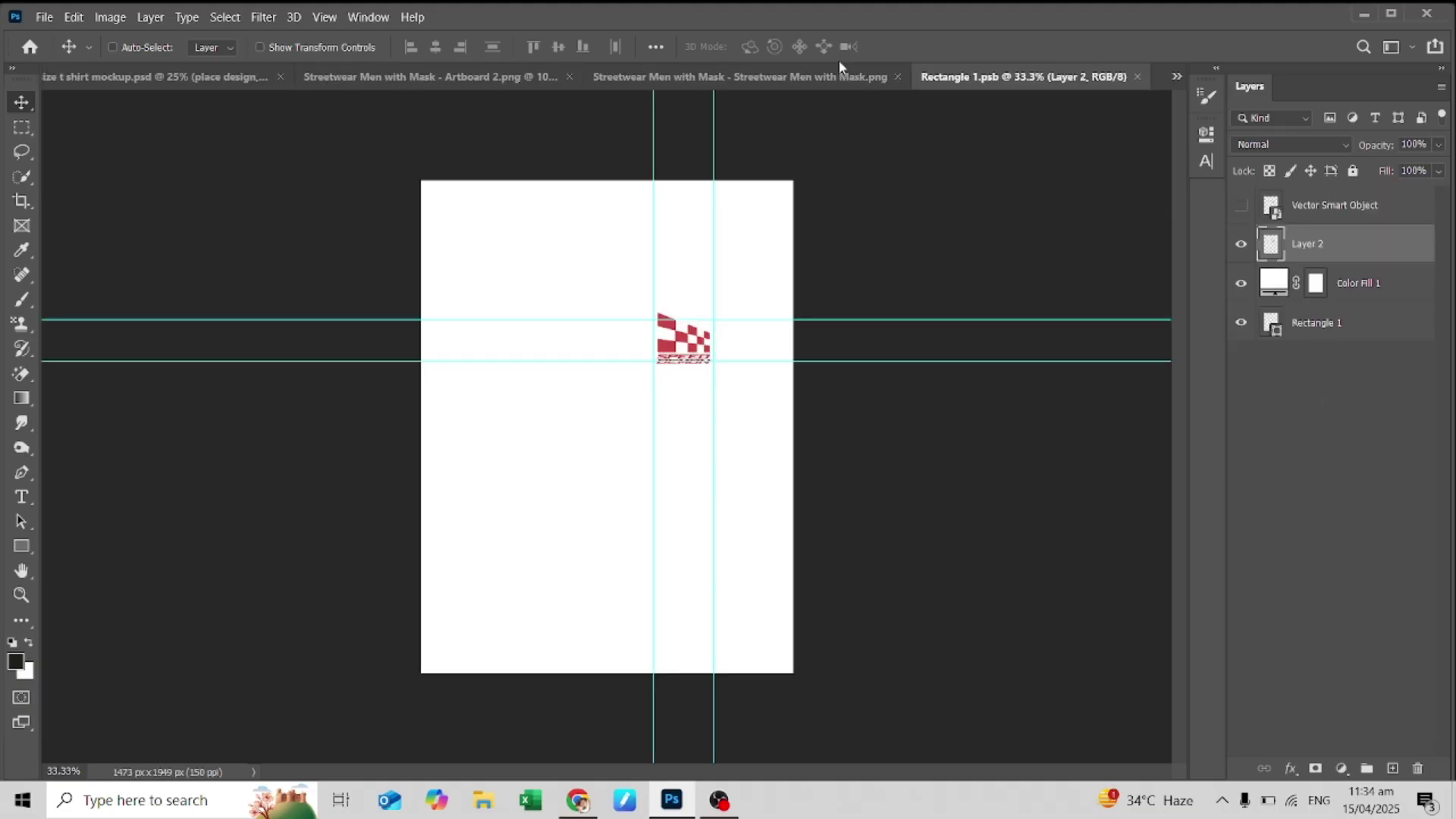
click(174, 76)
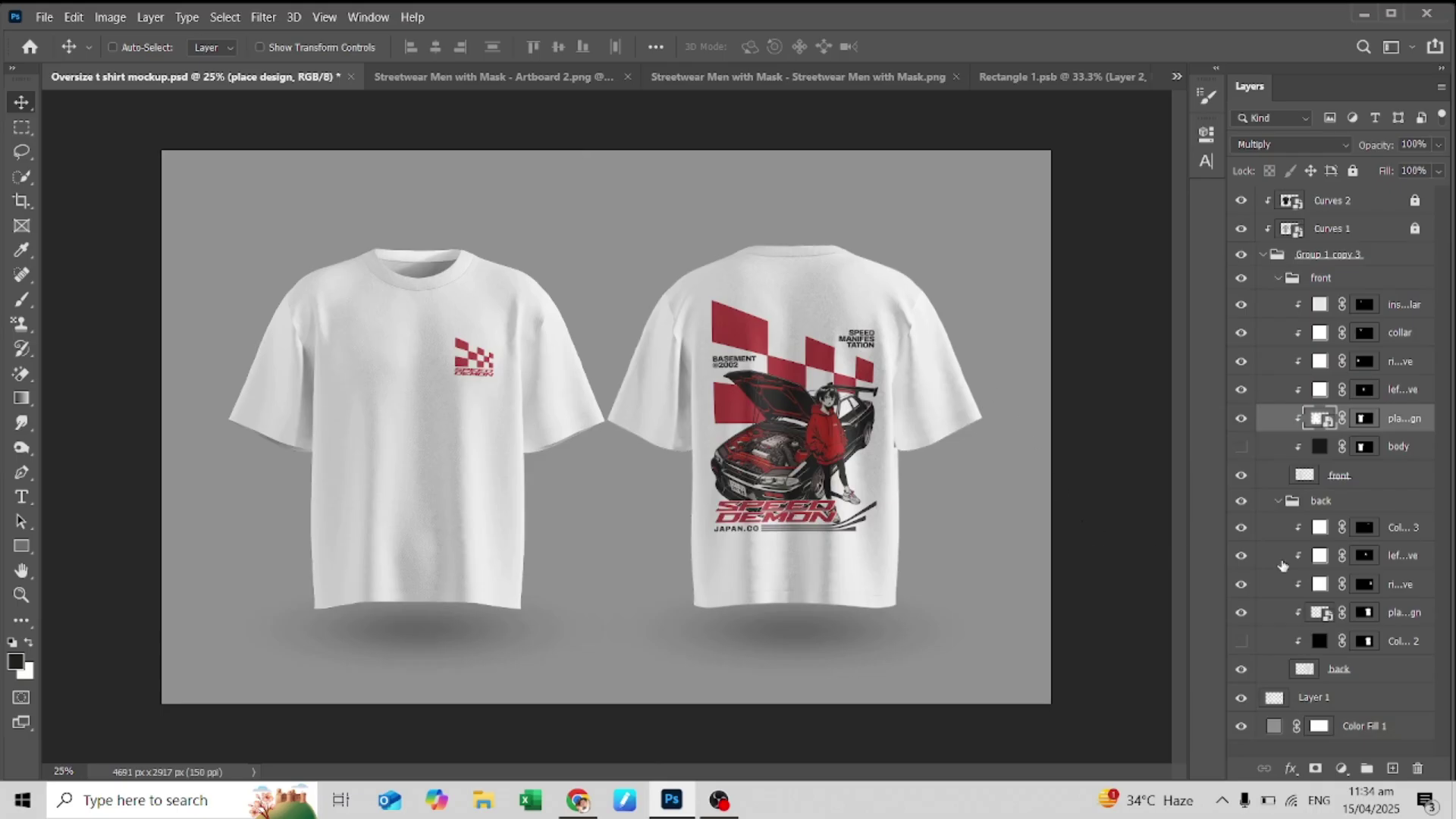
double_click(1320, 612)
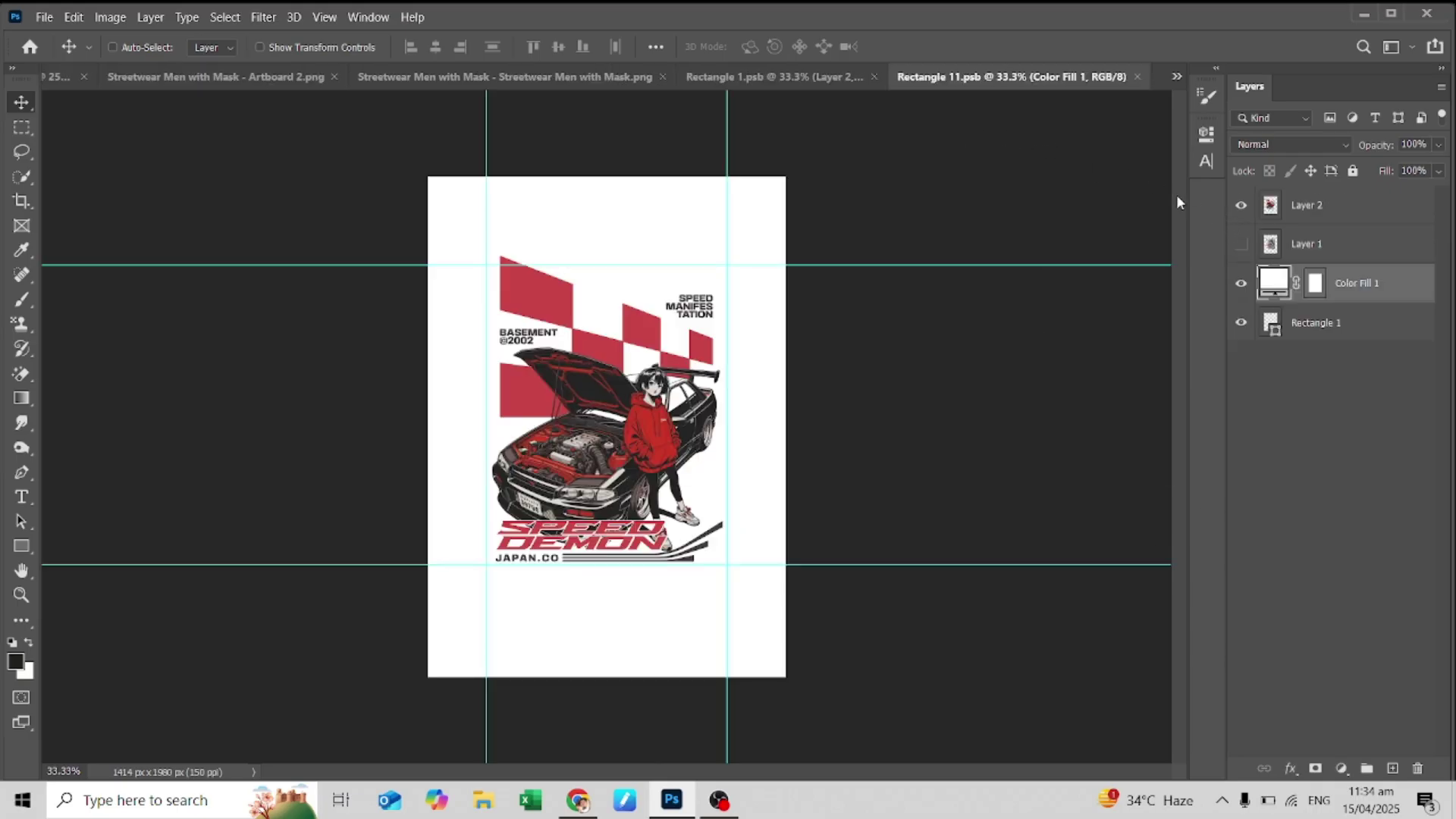
Step: Set the Color Fill 1 background of Rectangle 11.psb to mid grey 888888
double_click(1258, 285)
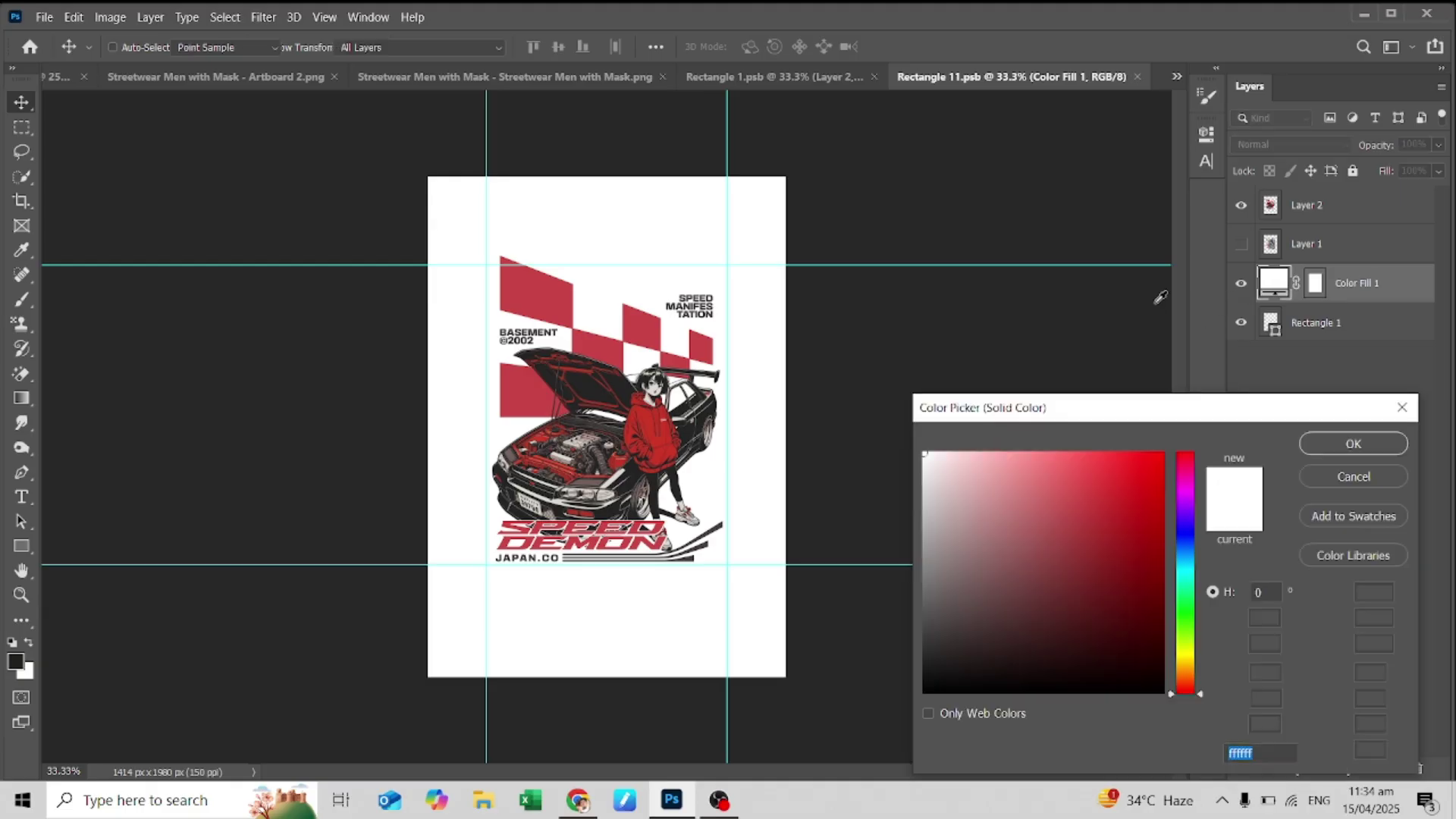
mouse_move(967, 555)
mouse_down()
mouse_move(928, 571)
mouse_move(900, 516)
mouse_move(869, 565)
mouse_up()
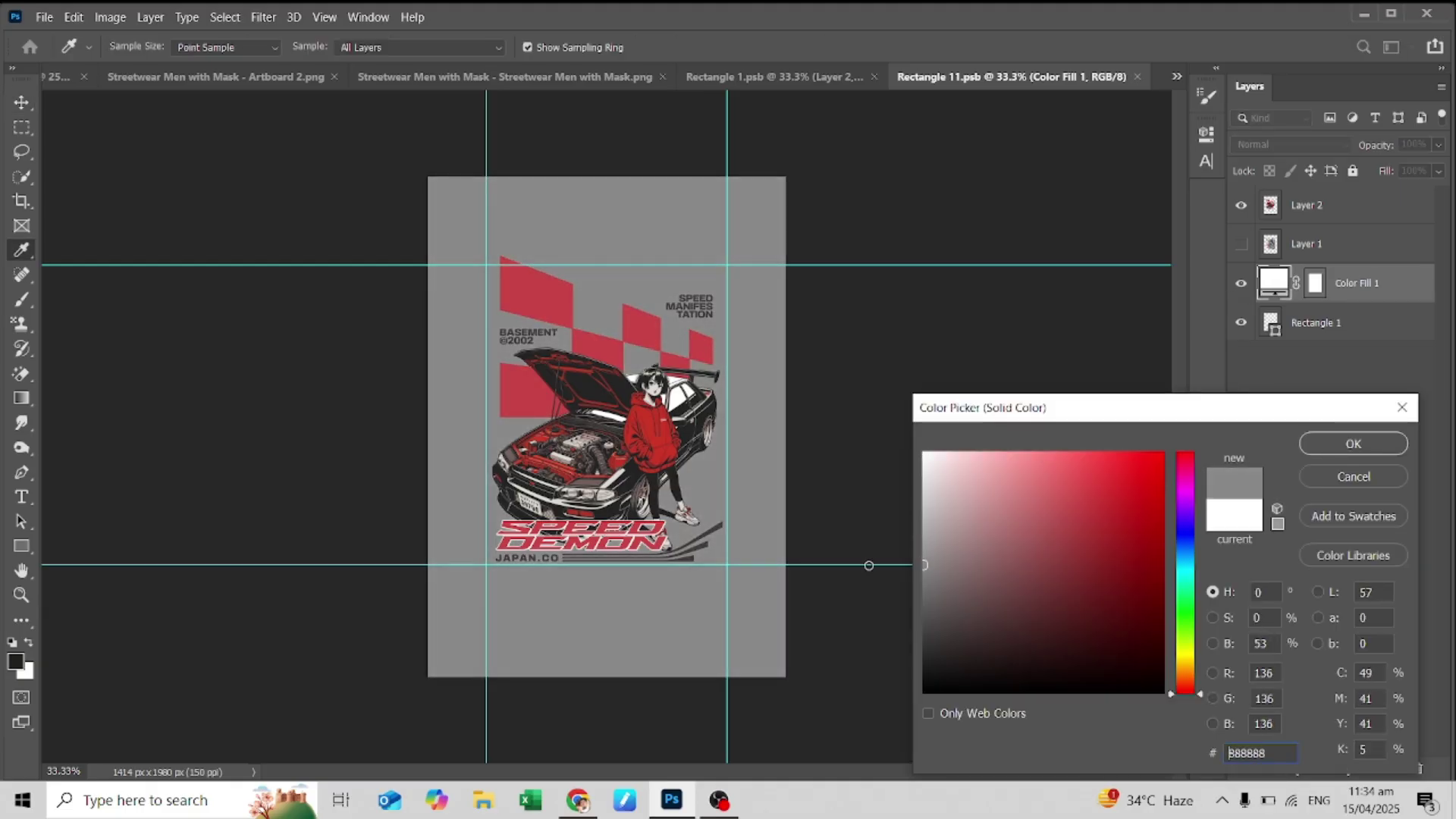
double_click(1280, 747)
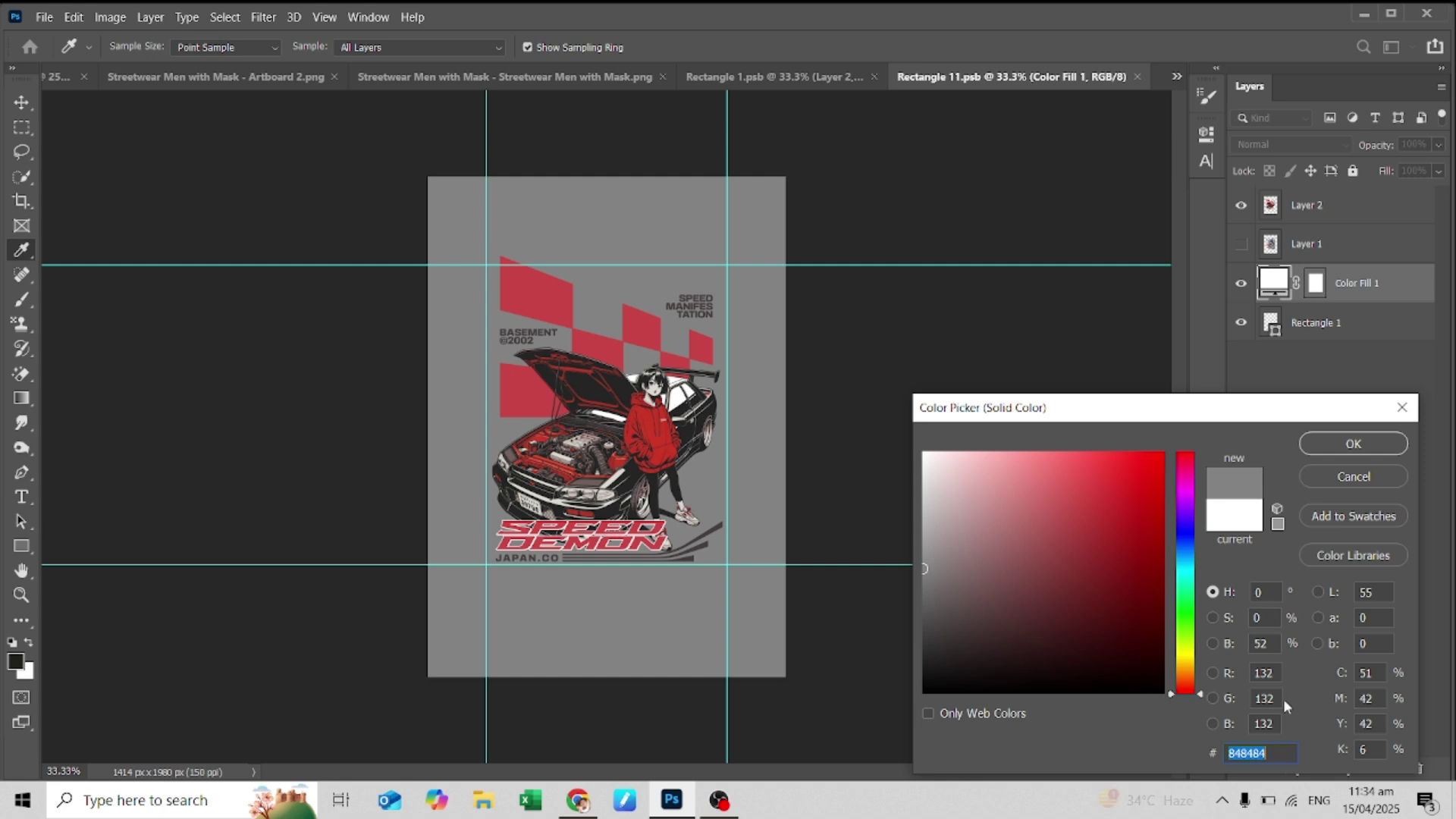
text(888888)
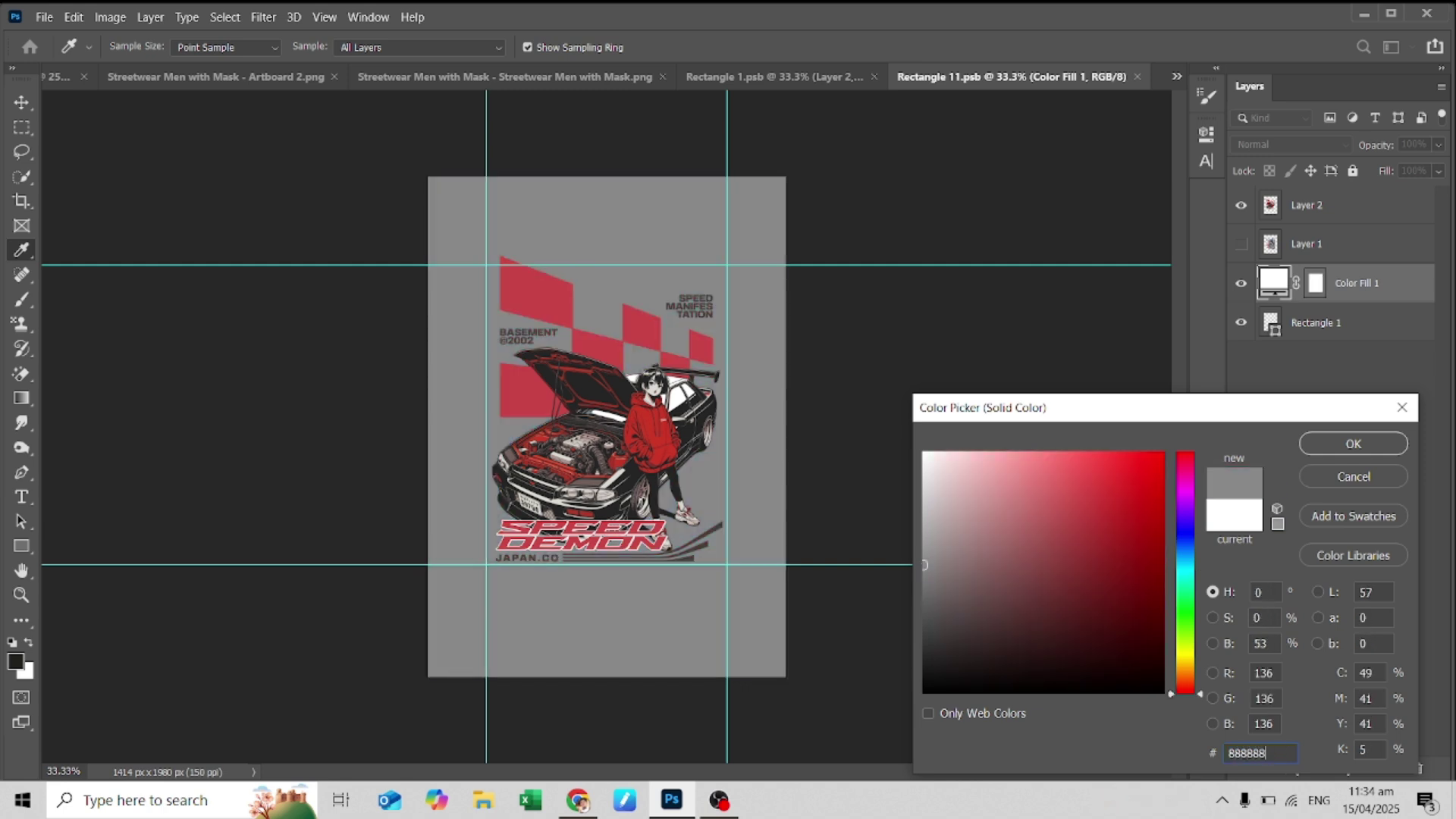
key(Return)
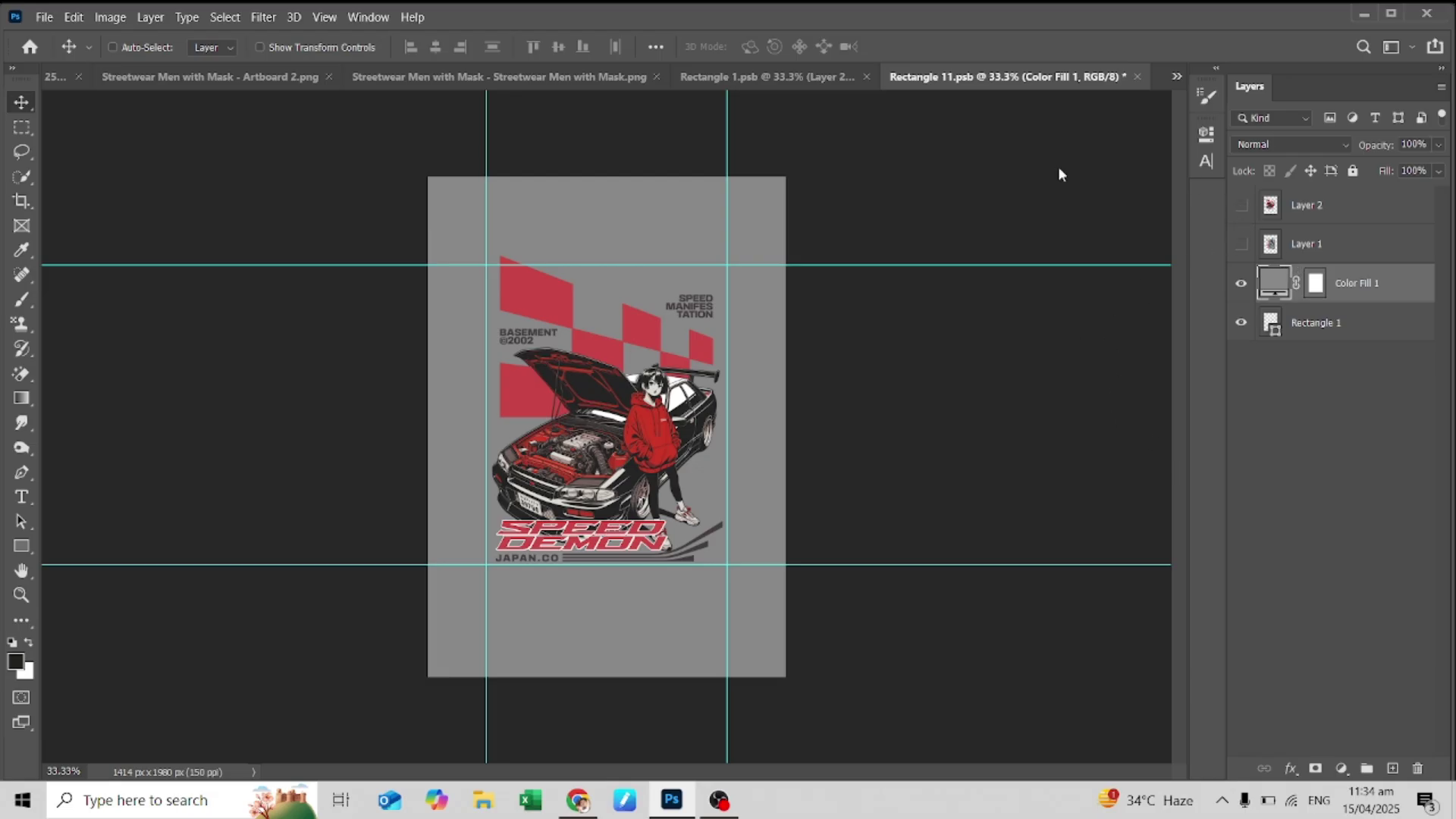
Step: Place the full Streetwear Men with Mask artwork in Rectangle 11.psb, scaled to about 106% with its top edge on the upper guide
click(642, 79)
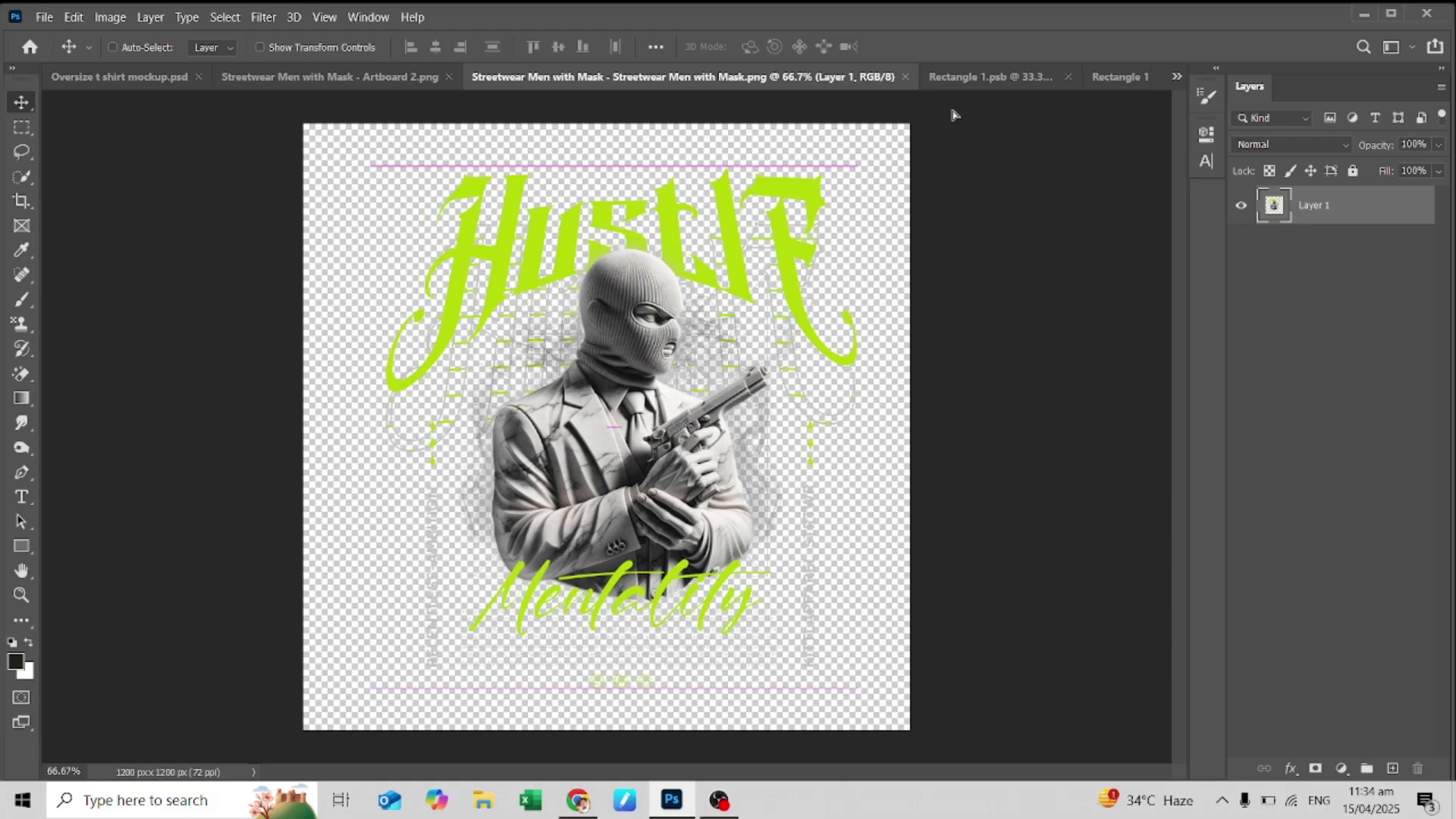
click(999, 85)
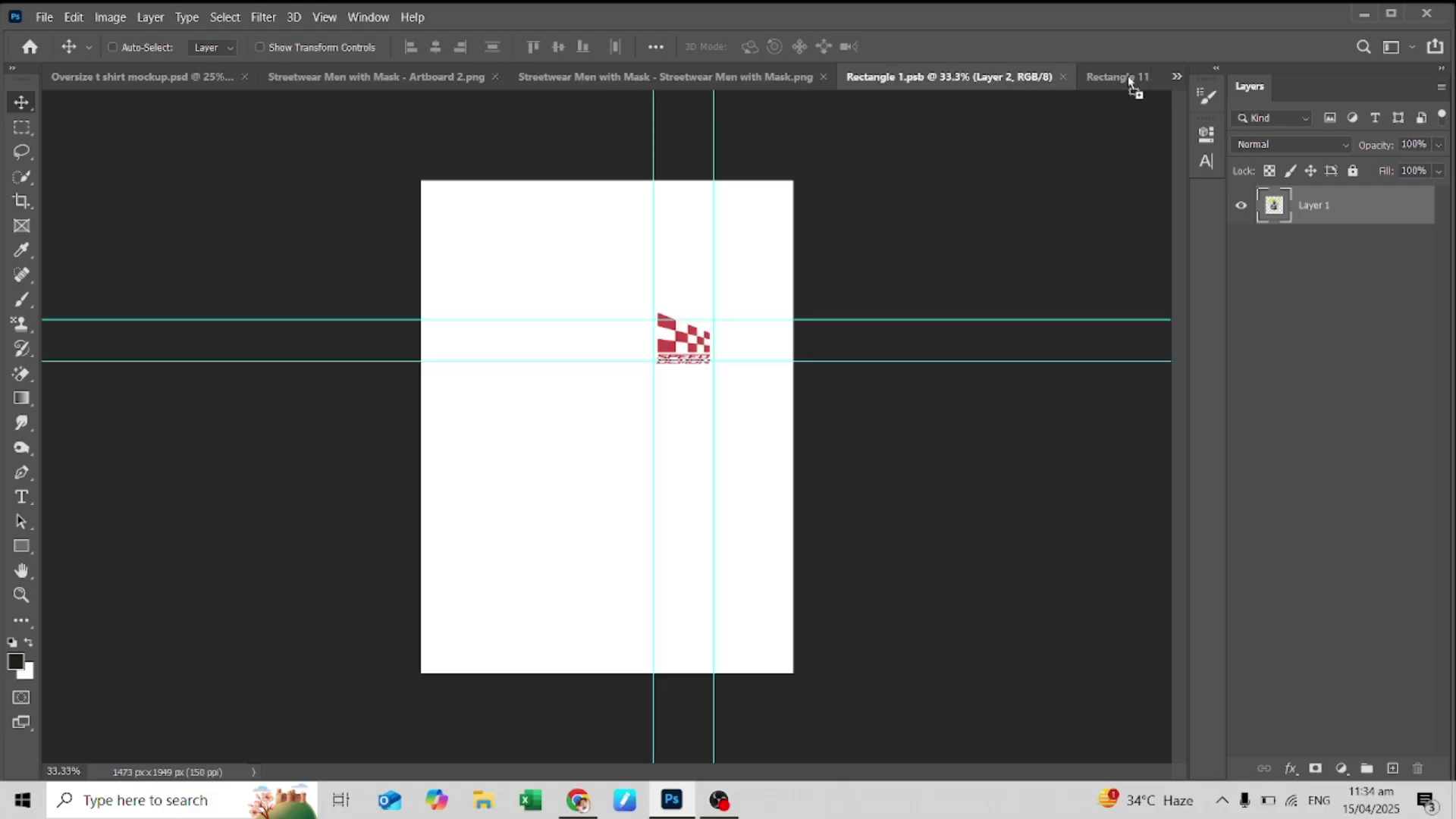
click(1119, 78)
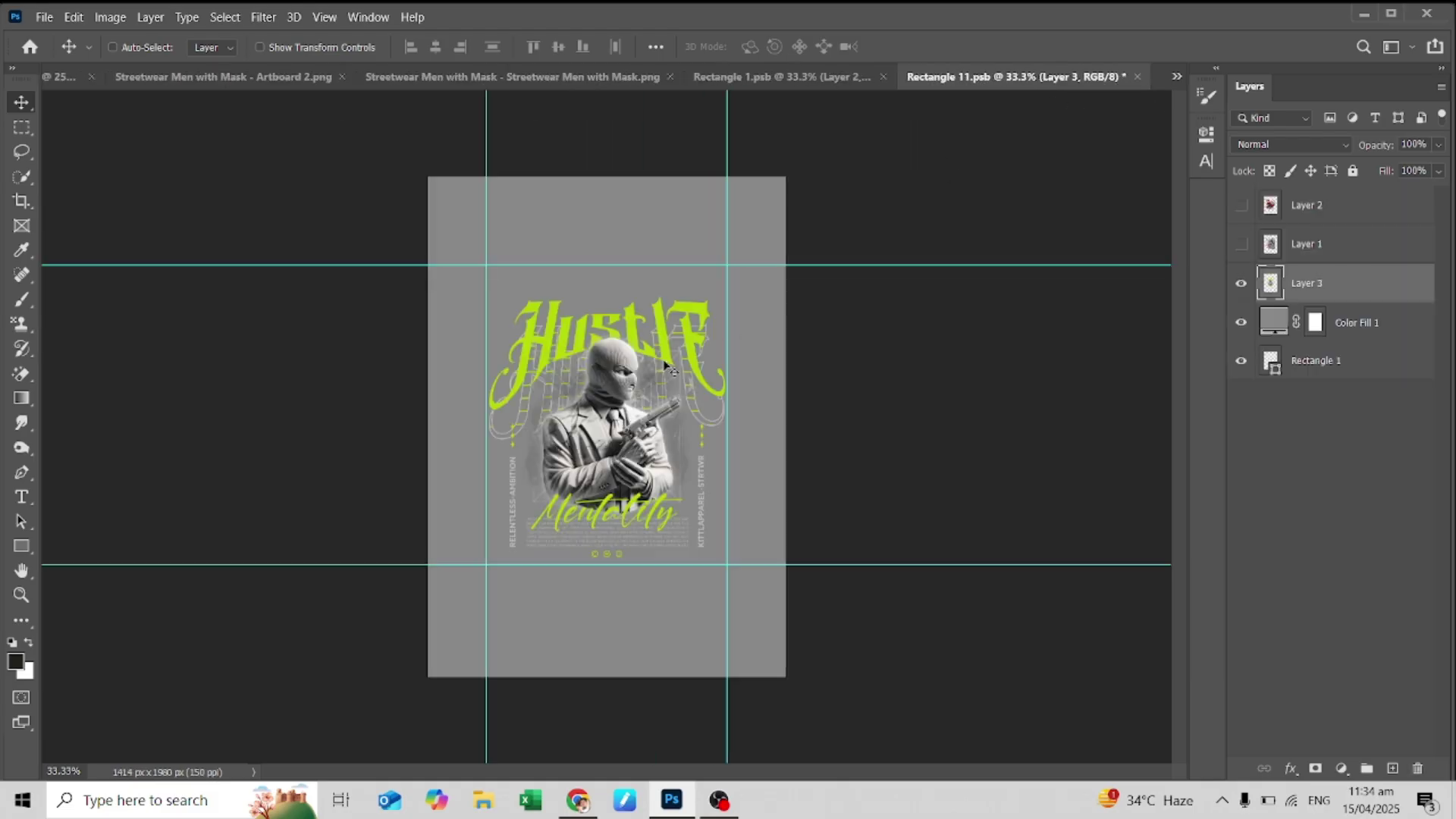
key(ctrl+t)
drag(724, 296, 676, 296)
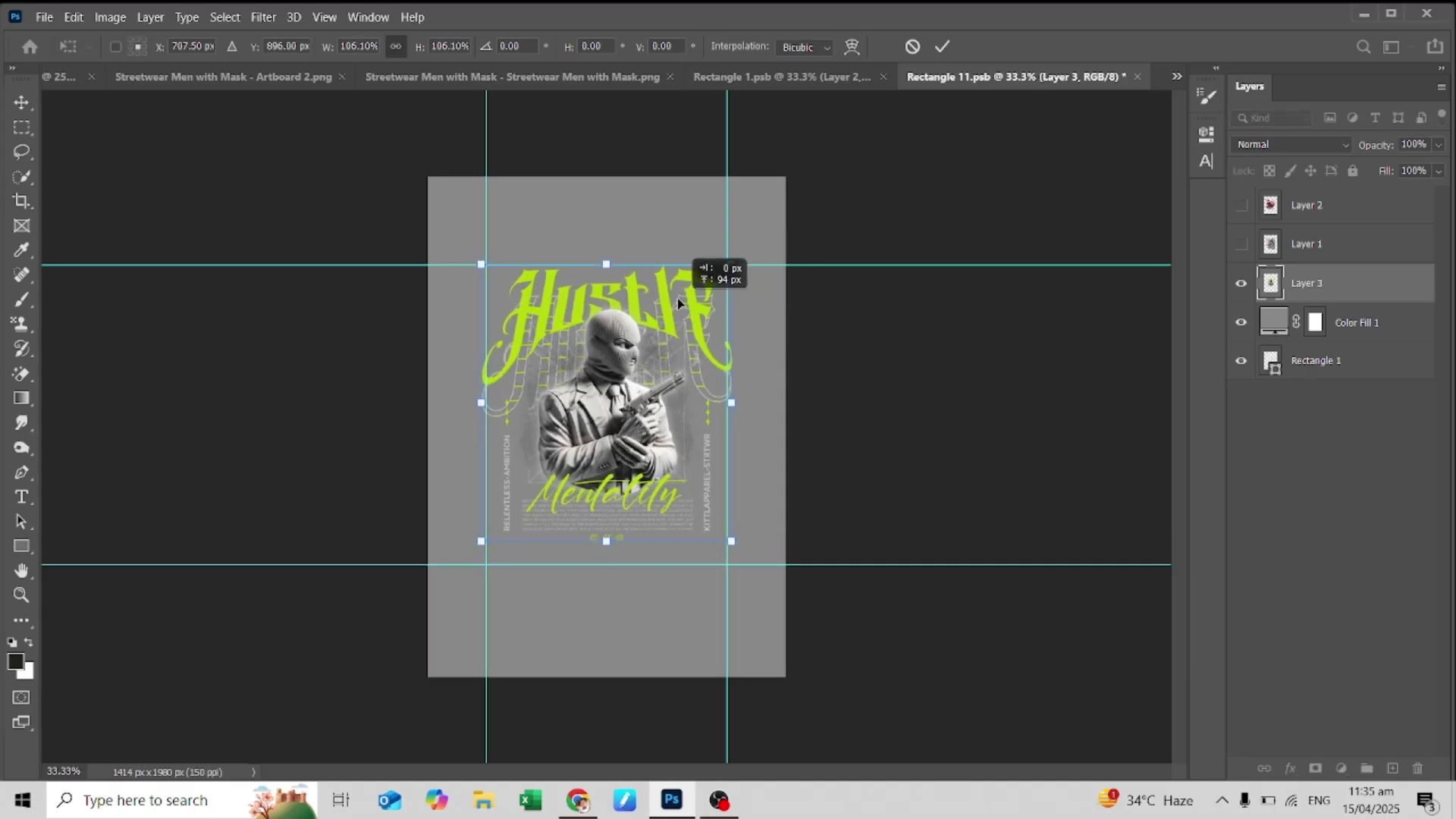
Step: Change the Color Fill 1 background of Rectangle 11.psb to dark grey 404040, copy the hex code and save the document
double_click(1289, 331)
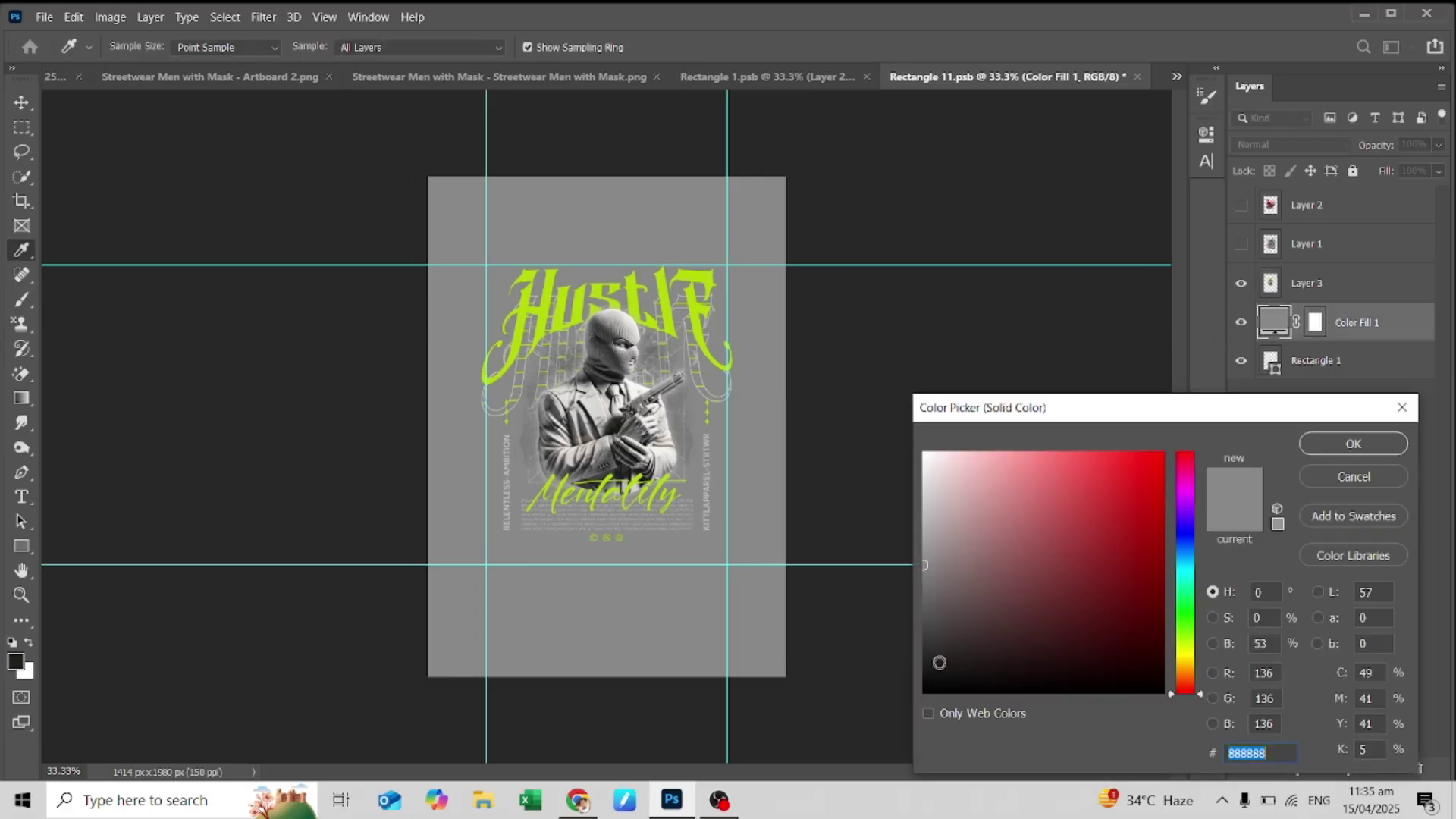
drag(923, 626, 921, 627)
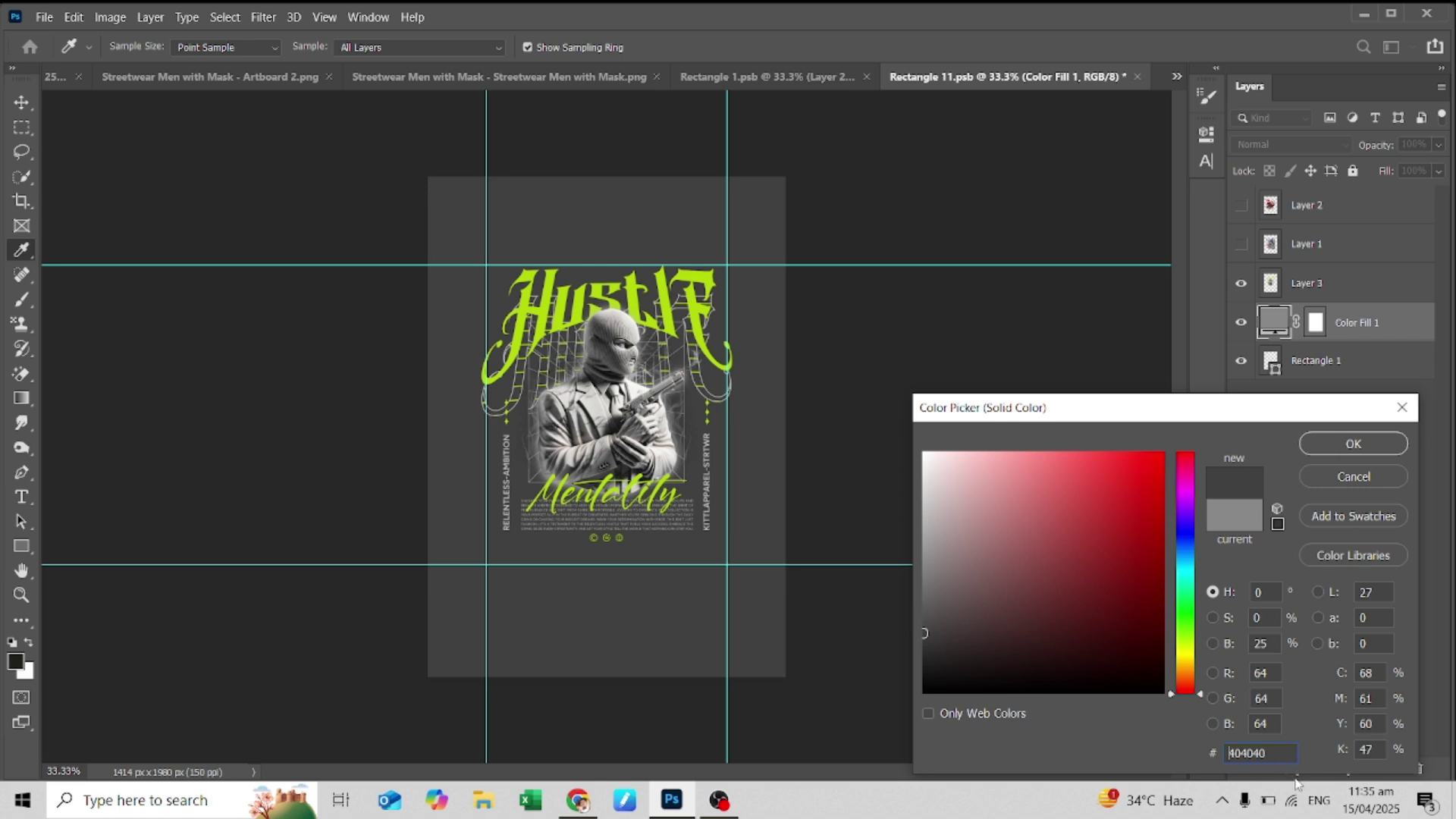
double_click(1257, 754)
key(ctrl+c)
click(1353, 443)
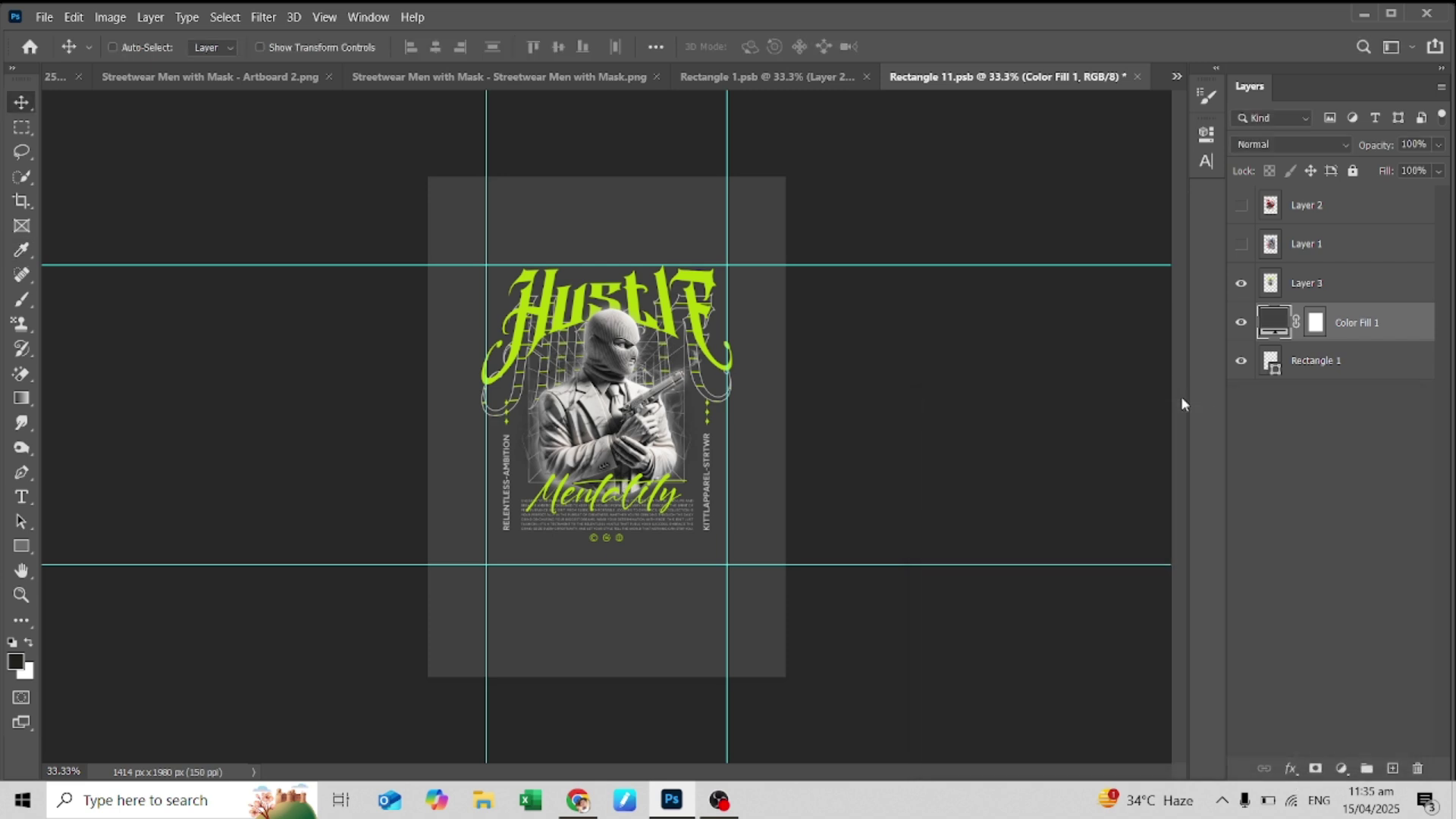
key(ctrl+s)
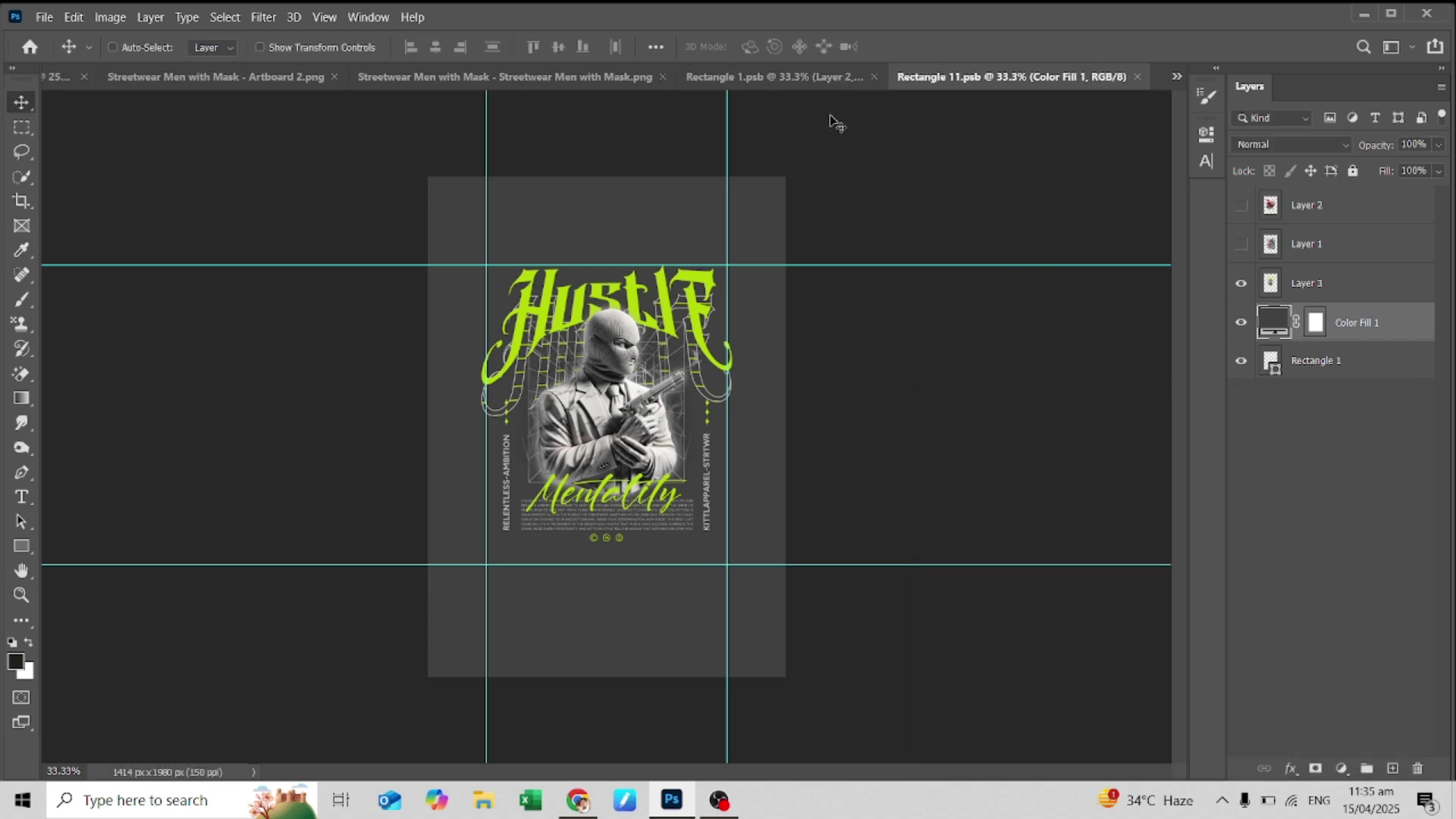
Step: Apply the copied dark grey 404040 to the Color Fill 1 background of Rectangle 1.psb
click(836, 85)
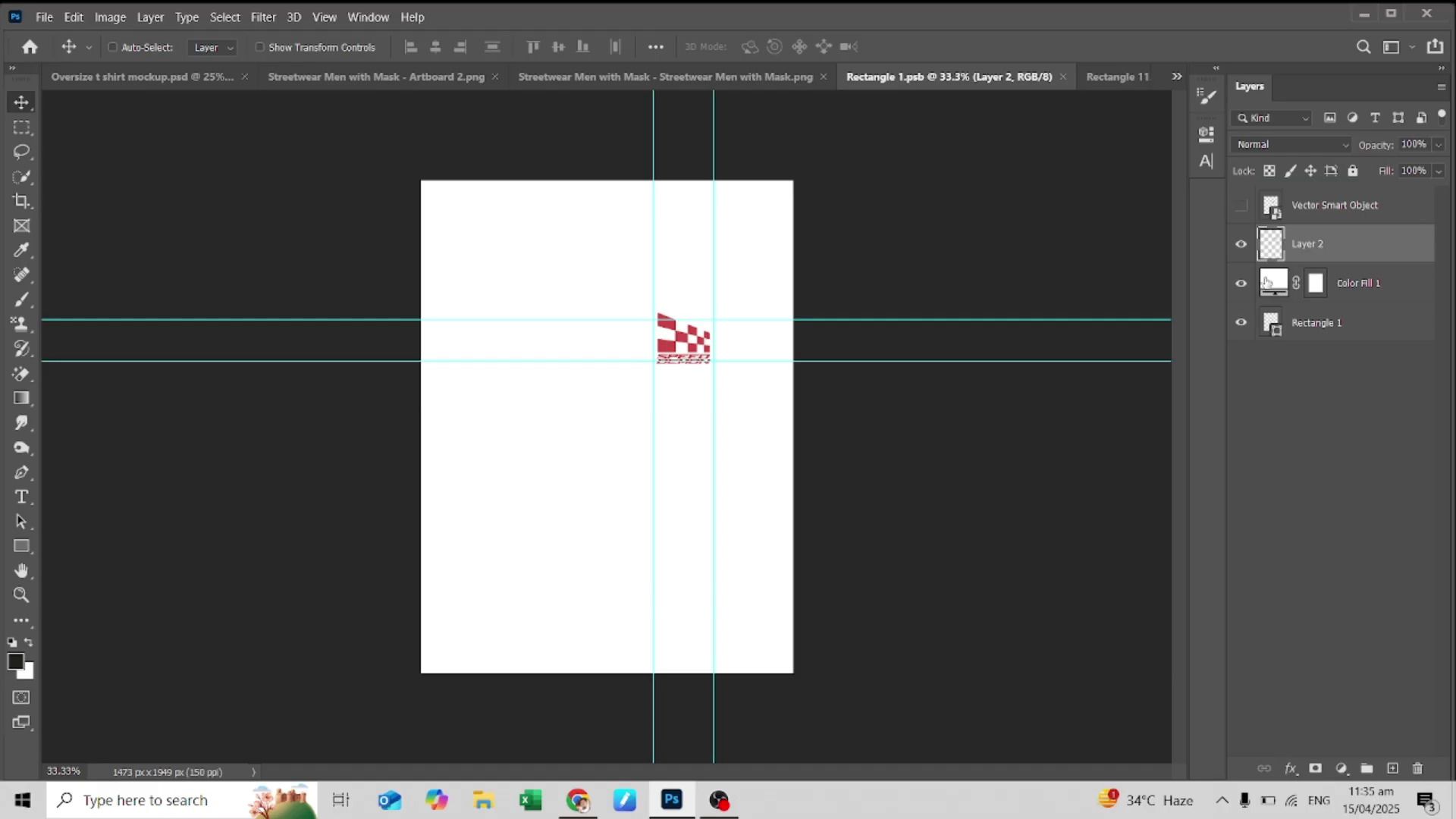
double_click(1275, 287)
key(ctrl+v)
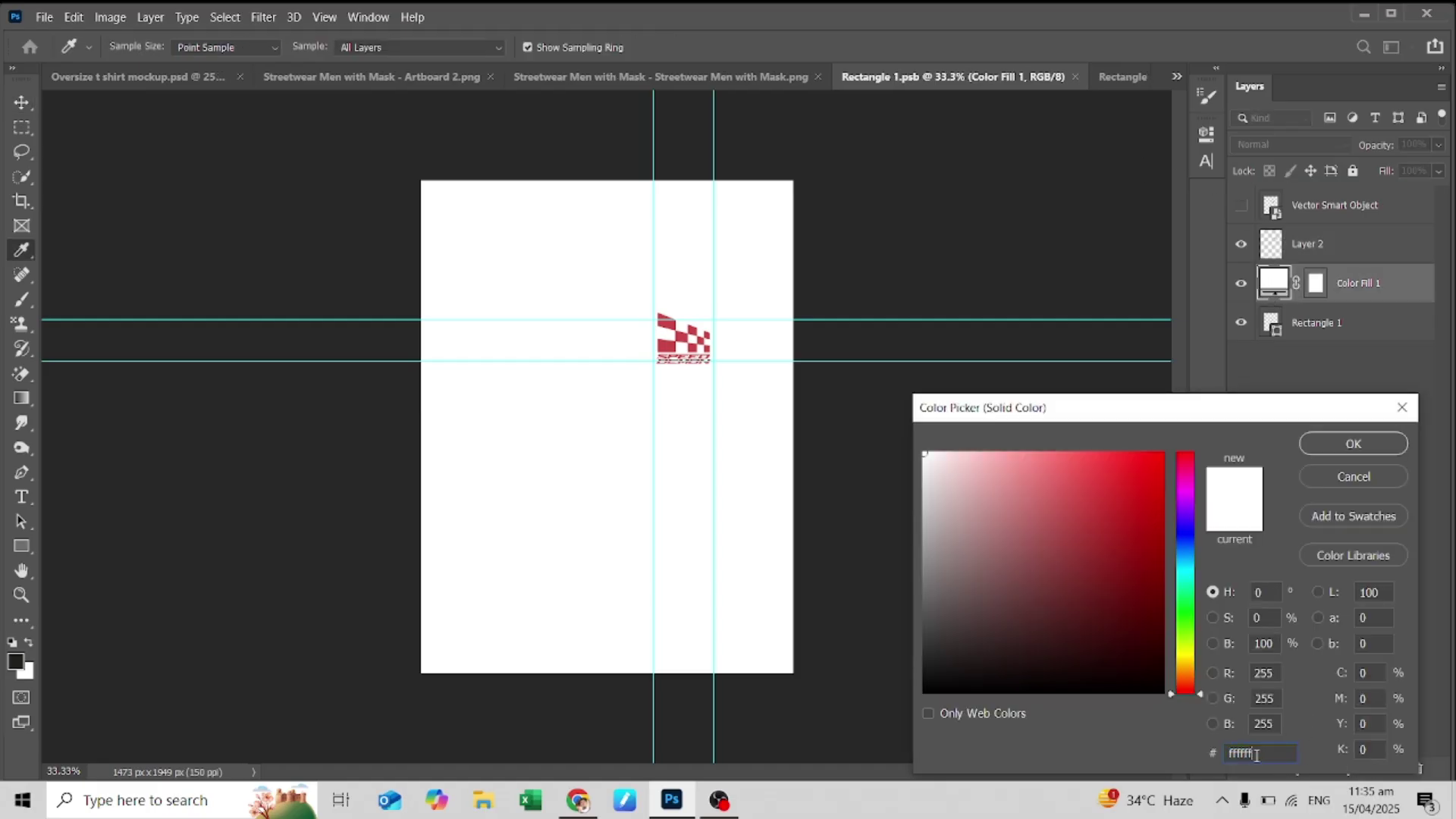
click(1348, 453)
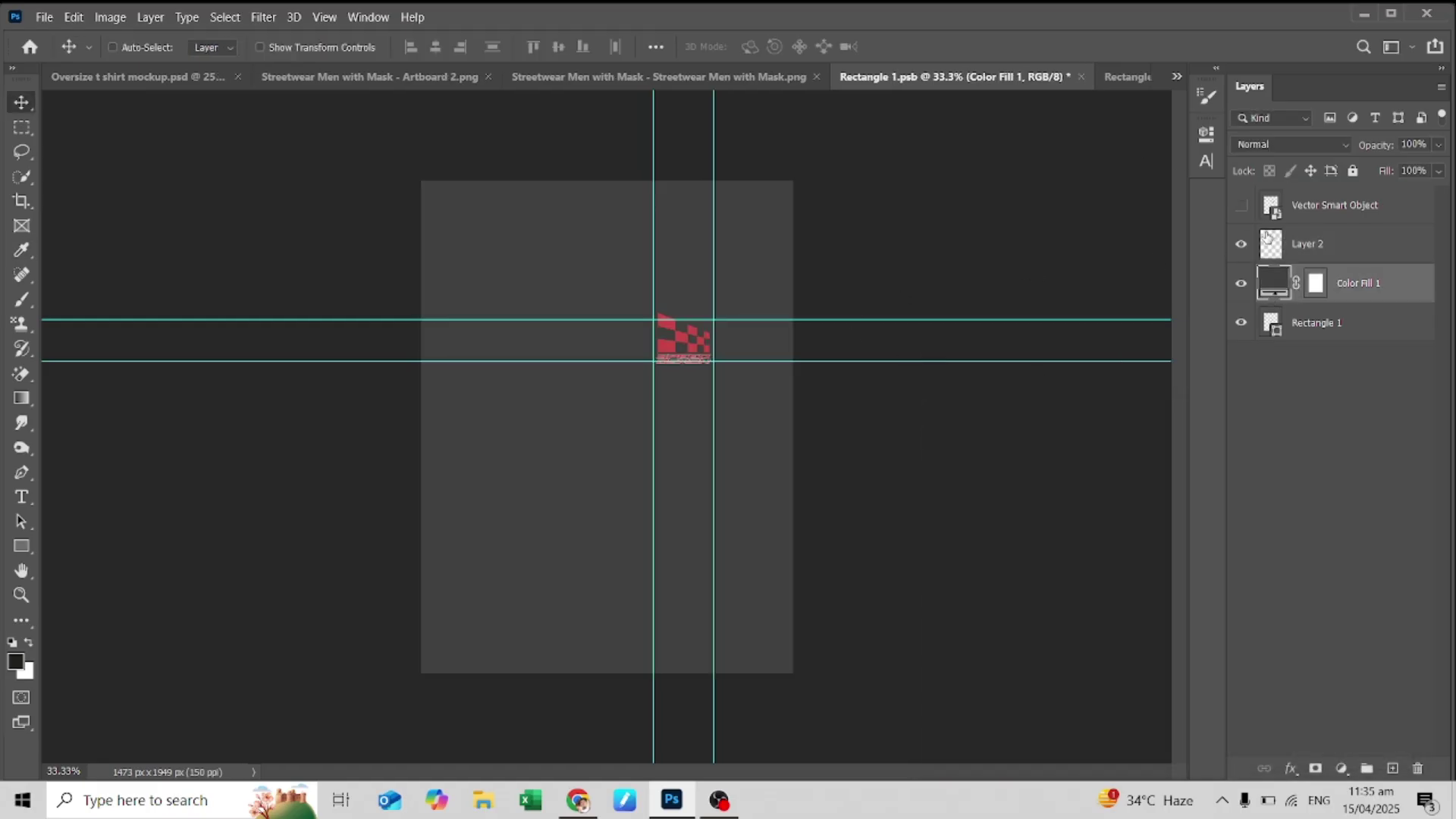
Step: Hide Layer 2 in Rectangle 1.psb and copy the Hustle Mentality artwork from Artboard 2.png into the document
click(1241, 243)
click(343, 78)
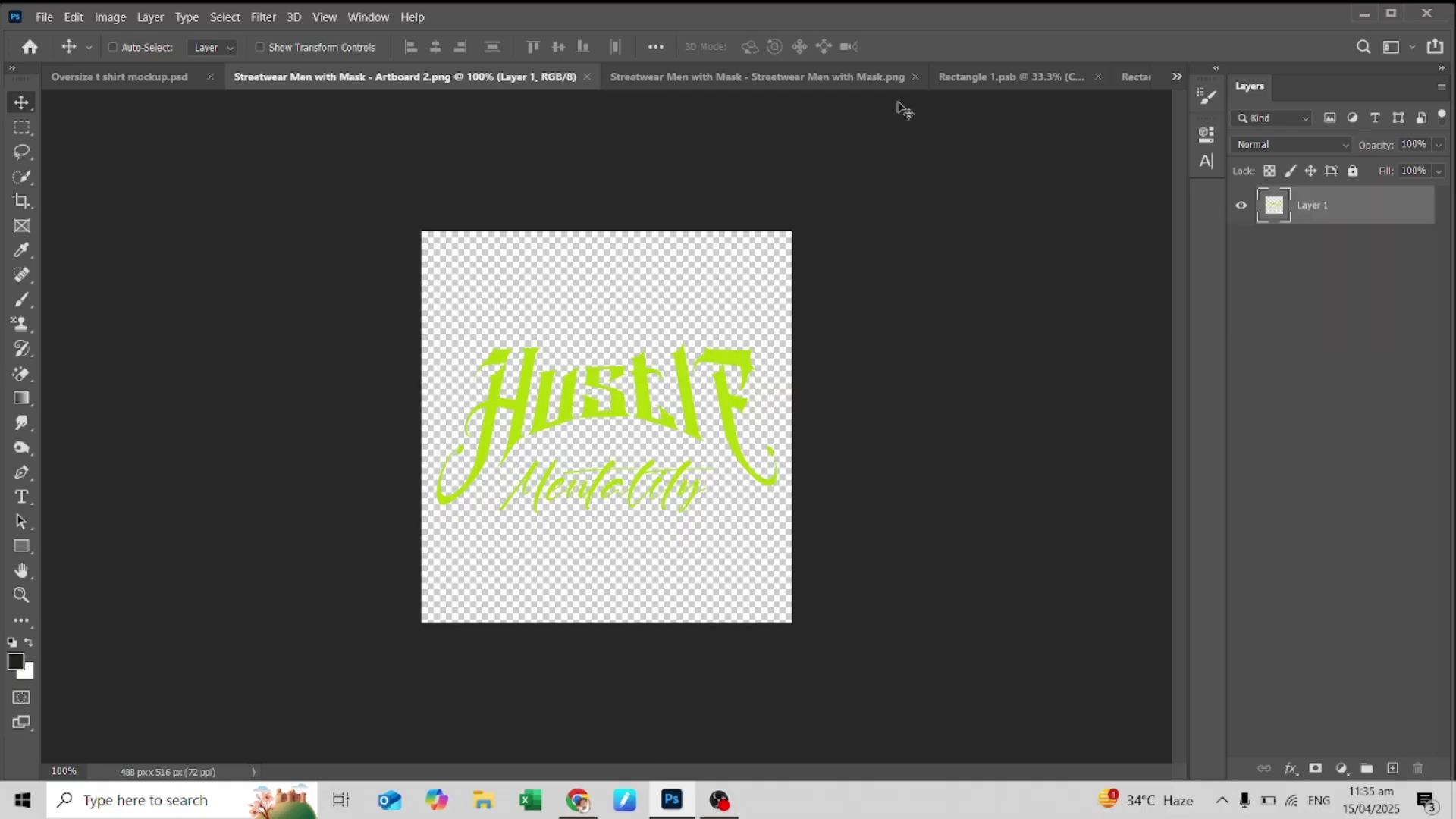
drag(976, 76, 736, 322)
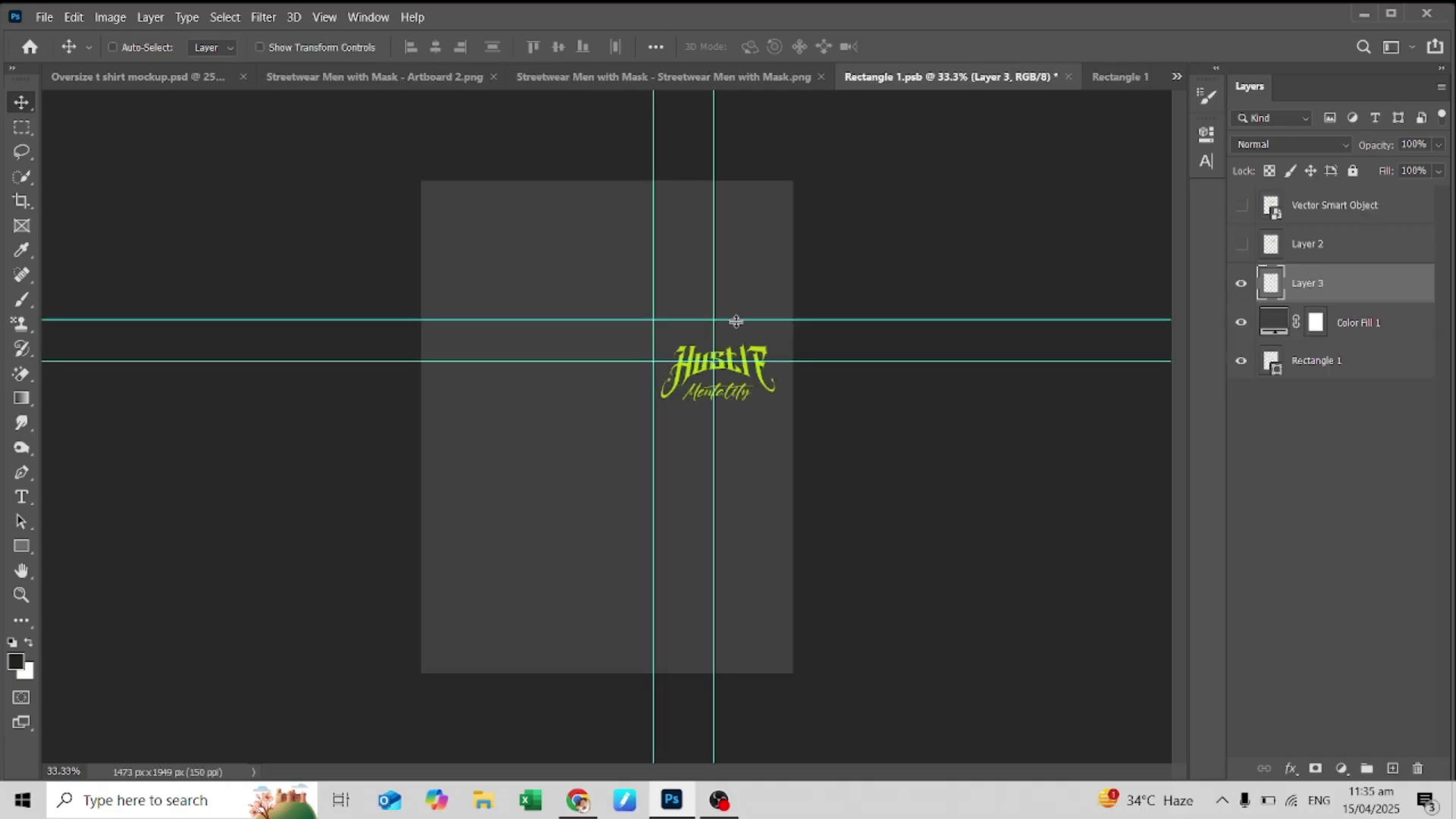
Step: Scale the Hustle Mentality artwork to 66% and centre it between the vertical guides, just below the upper horizontal guide
drag(729, 390, 686, 342)
key(ctrl+t)
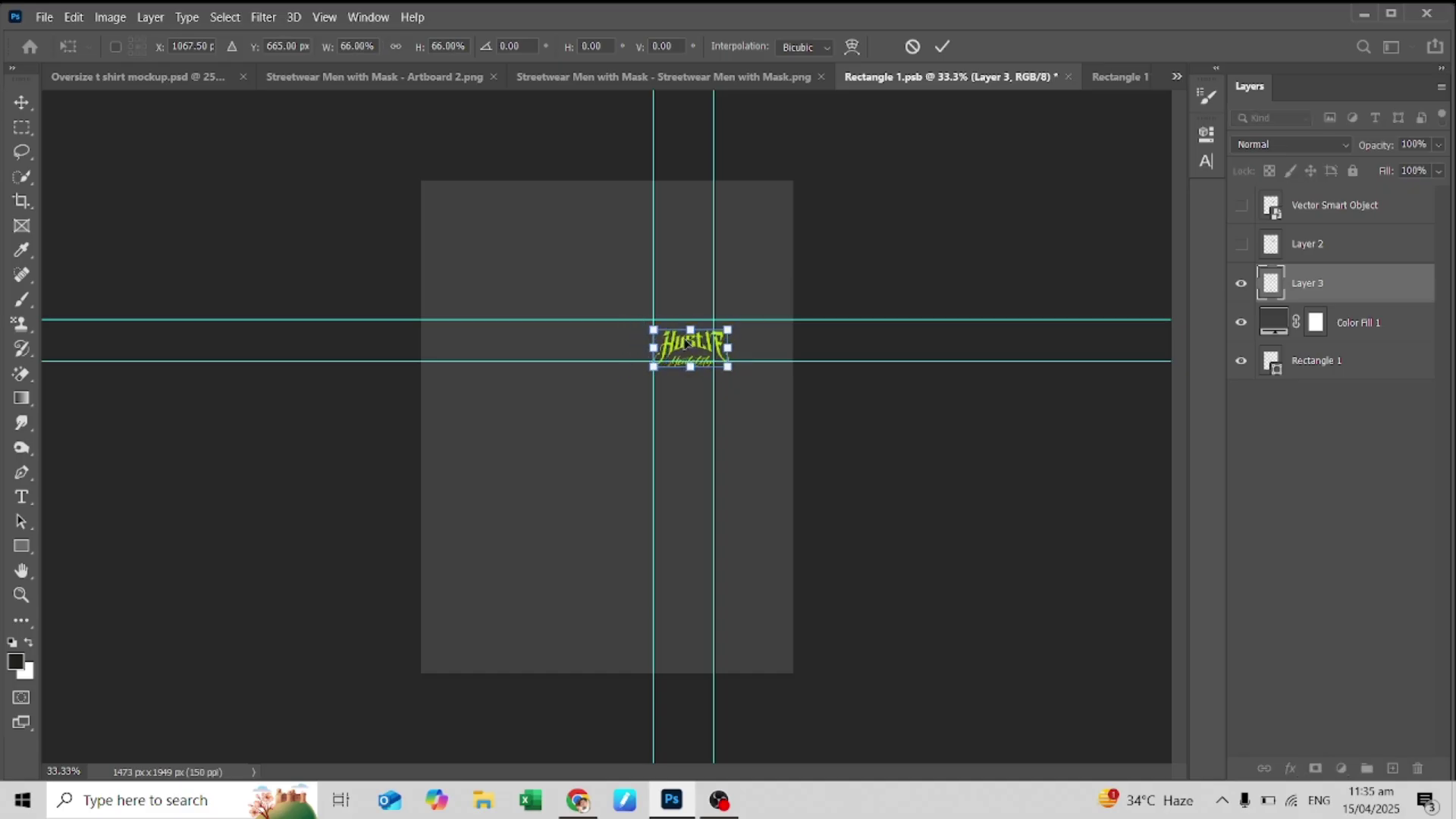
key(shift+Left)
key(shift+Left)
key(shift+Left)
key(Left)
key(Left)
key(Left)
key(Left)
key(Left)
key(Left)
key(Left)
key(shift+Up)
key(shift+Up)
key(shift+Up)
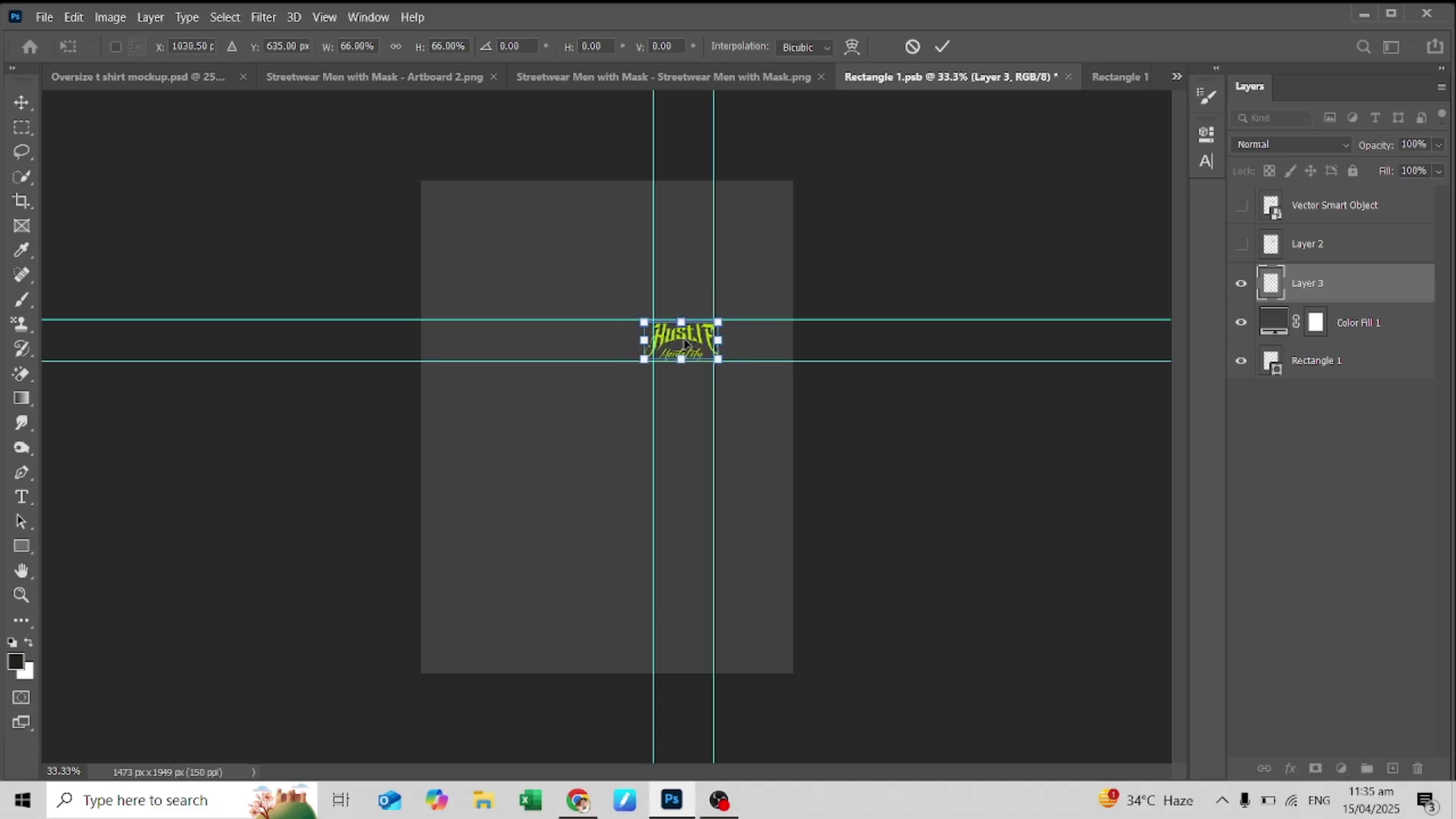
key(Right)
key(Right)
key(Right)
key(Return)
Step: Save Rectangle 1.psb with the chest artwork in place and return to Oversize t shirt mockup.psd
drag(686, 345, 762, 309)
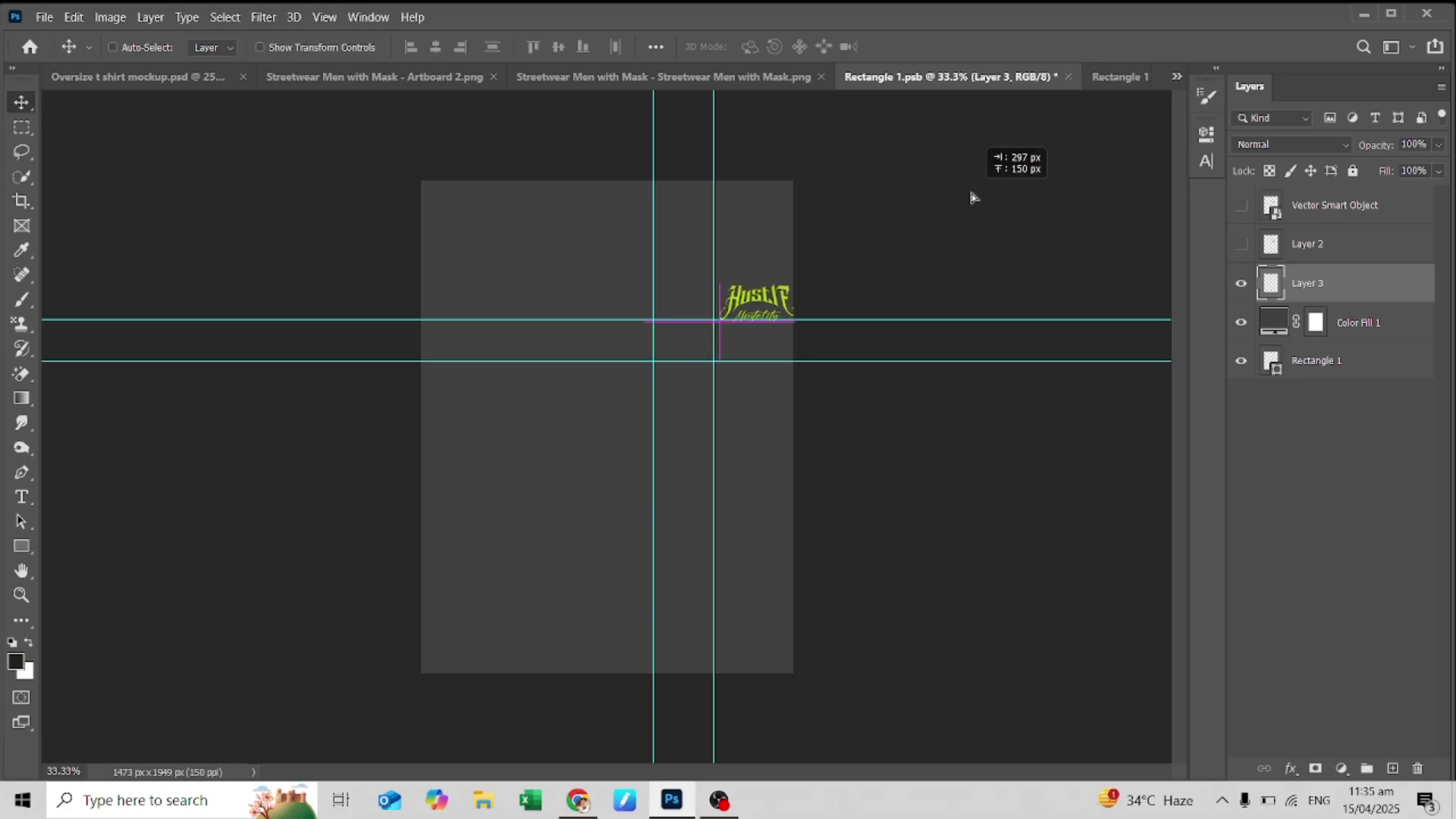
key(ctrl+z)
key(ctrl+s)
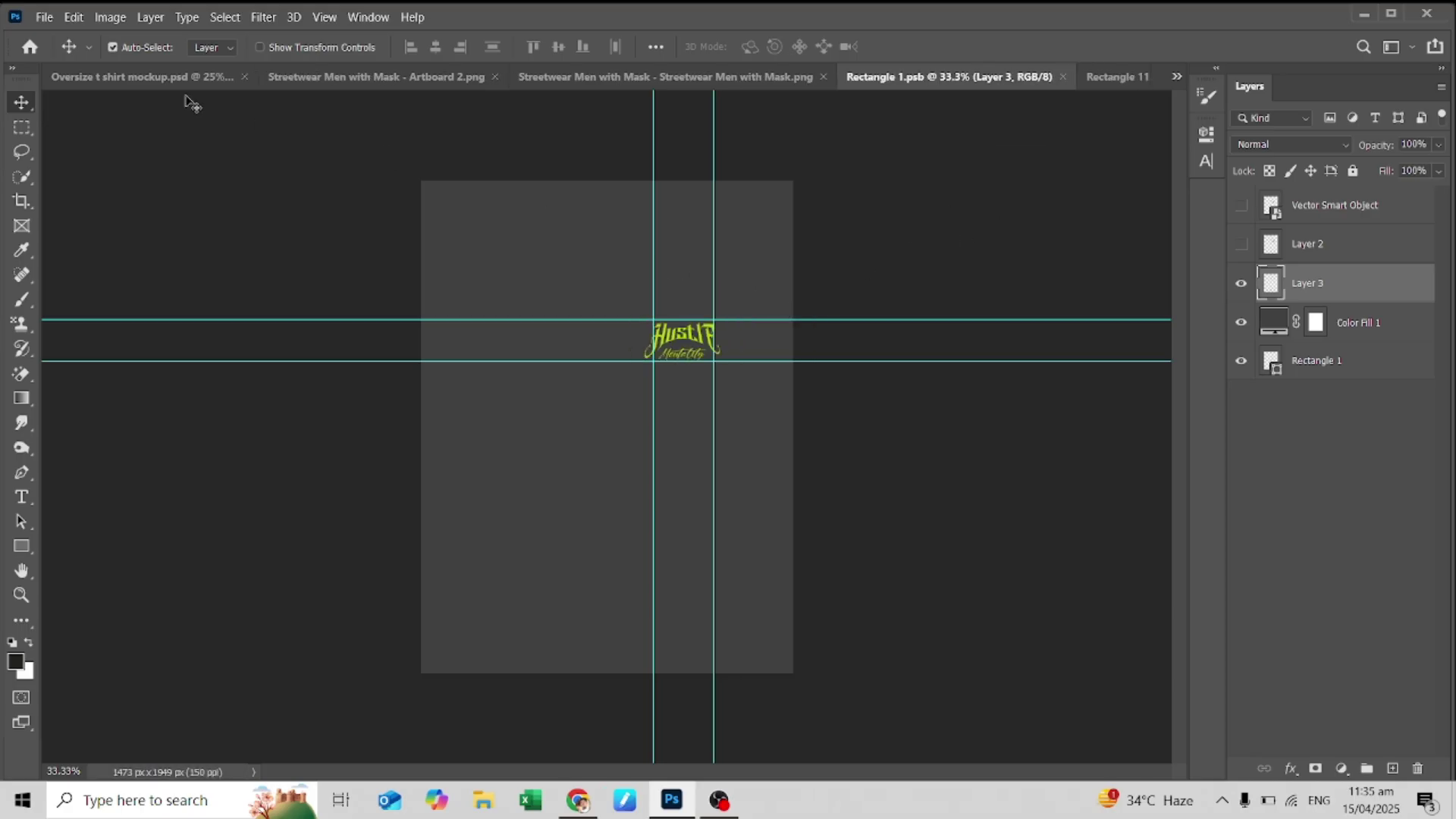
click(147, 79)
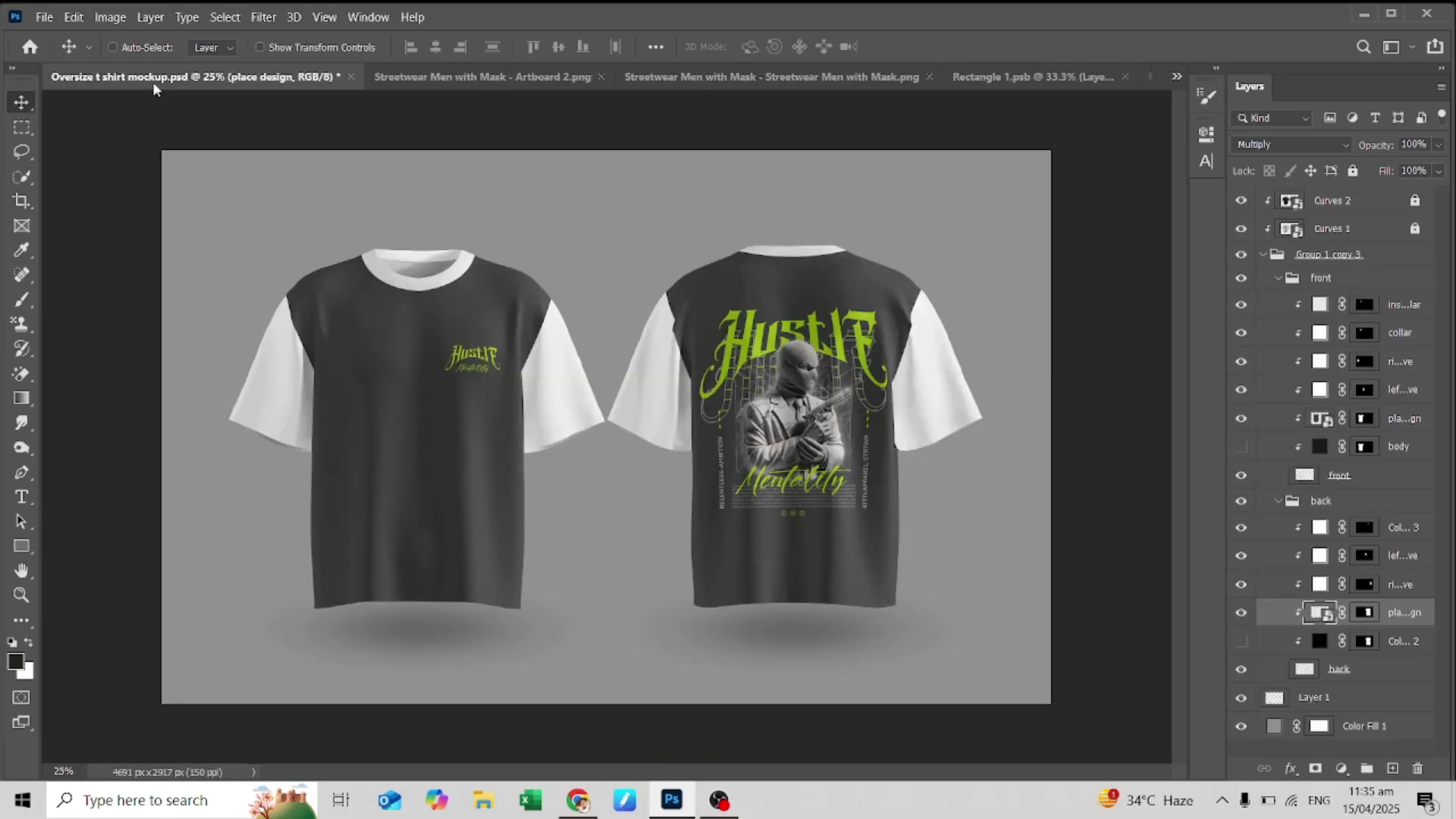
Step: Recolour the right sleeve and left sleeve layers in the back group to the copied dark grey 404040
double_click(1319, 585)
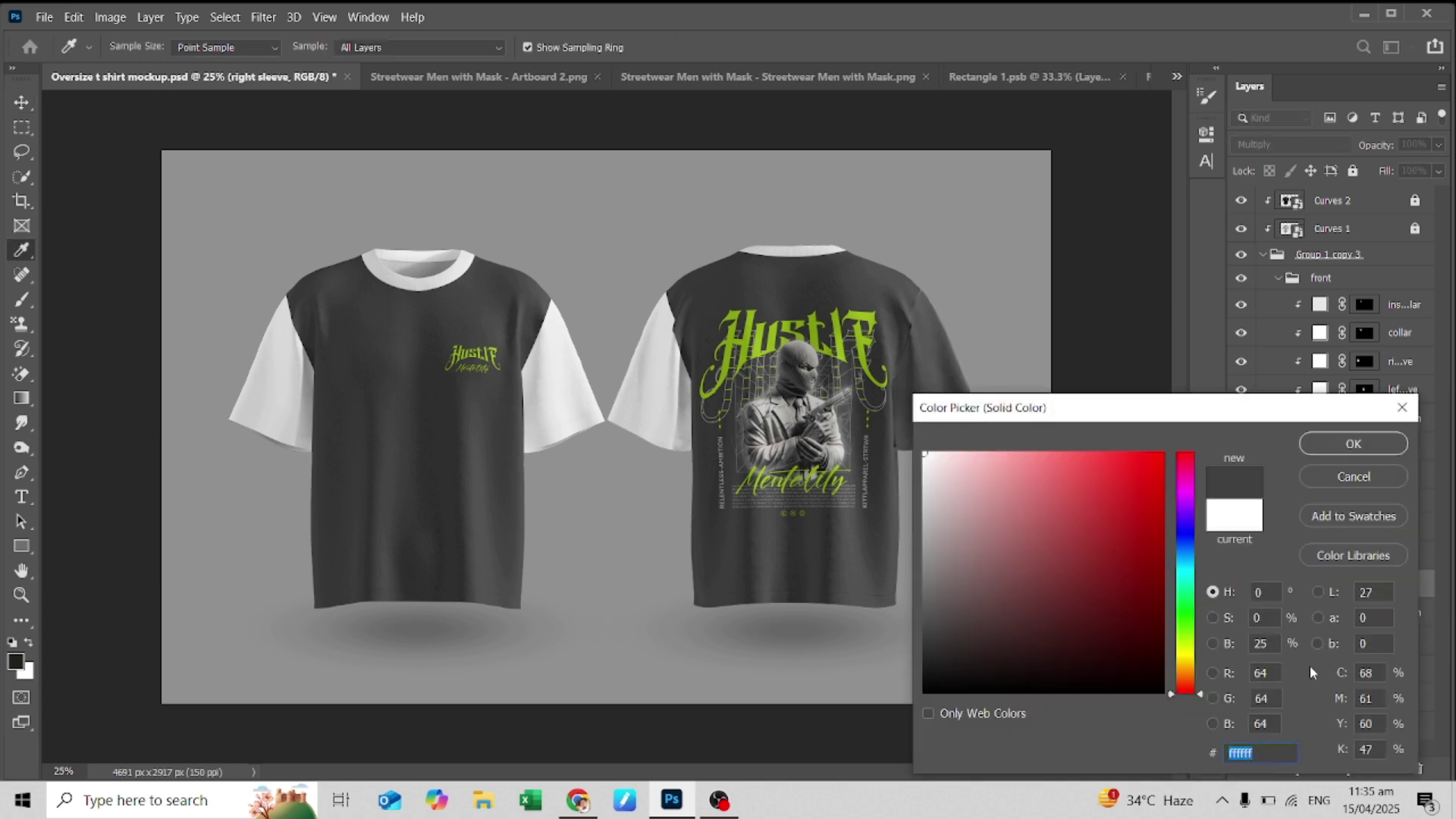
click(1353, 443)
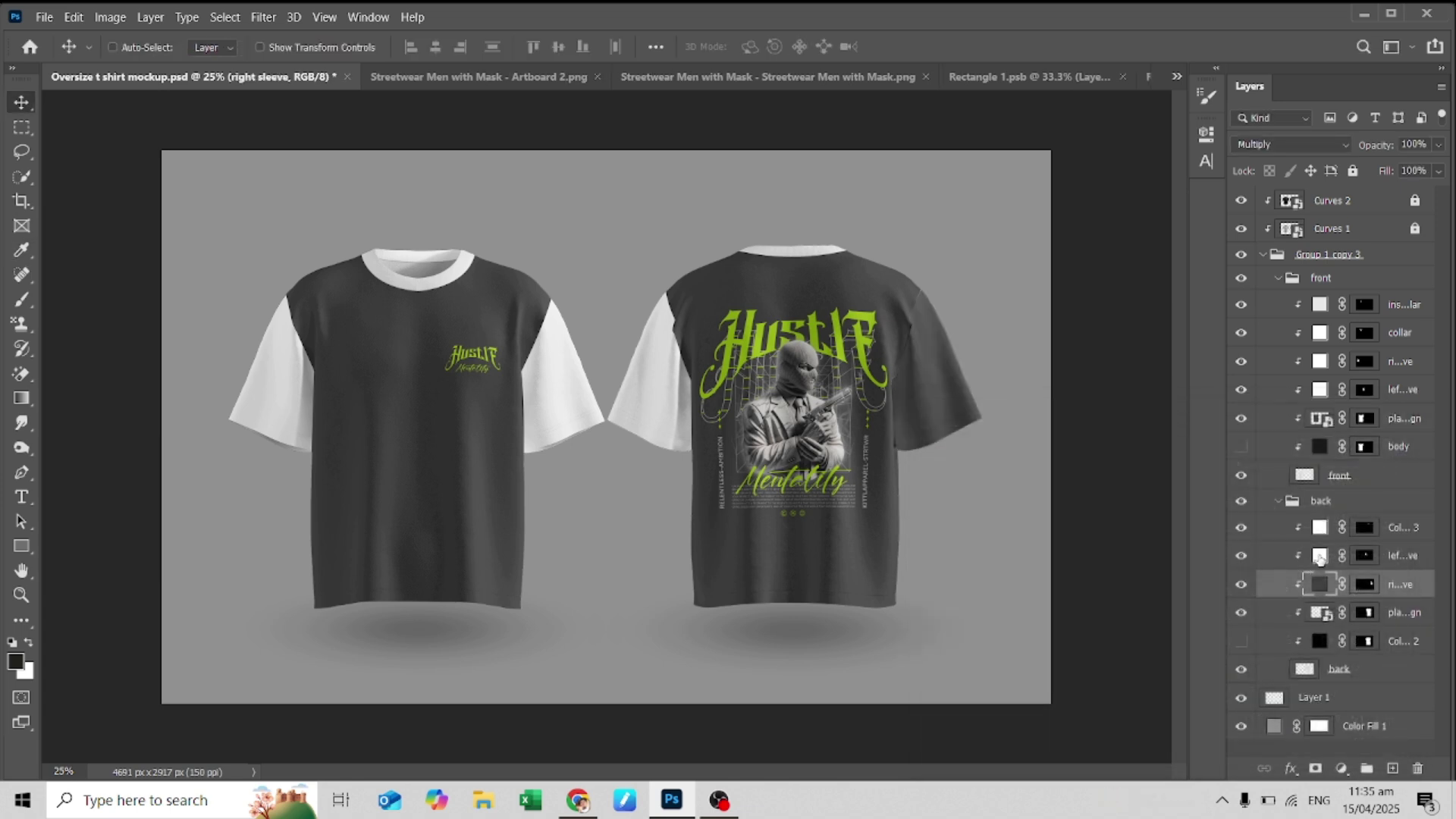
double_click(1320, 555)
key(ctrl+v)
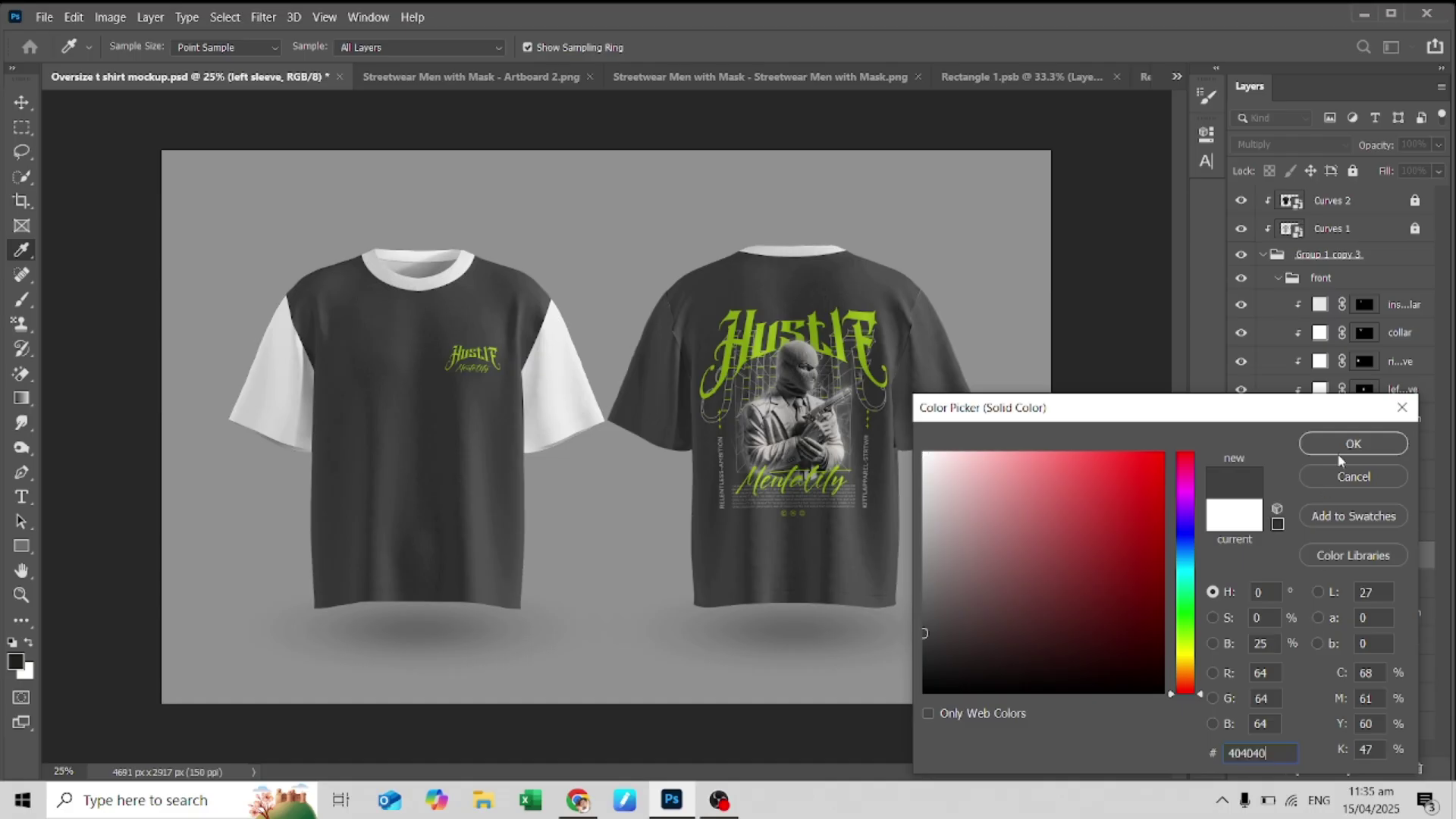
click(1340, 452)
Step: Set the back shirt's collar layer, Color Fill 3, to dark grey 404040
double_click(1320, 527)
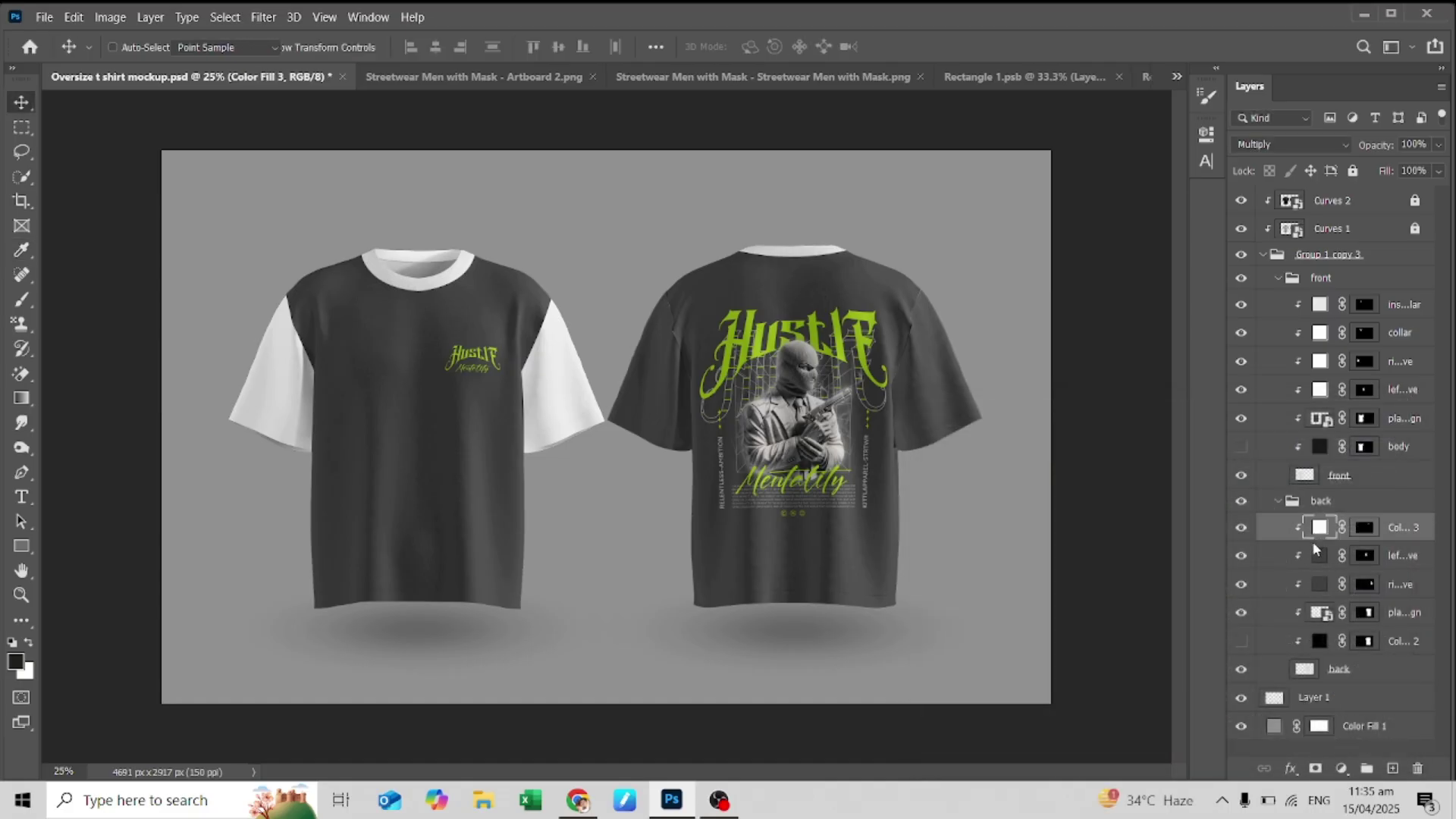
key(ctrl+v)
click(1346, 446)
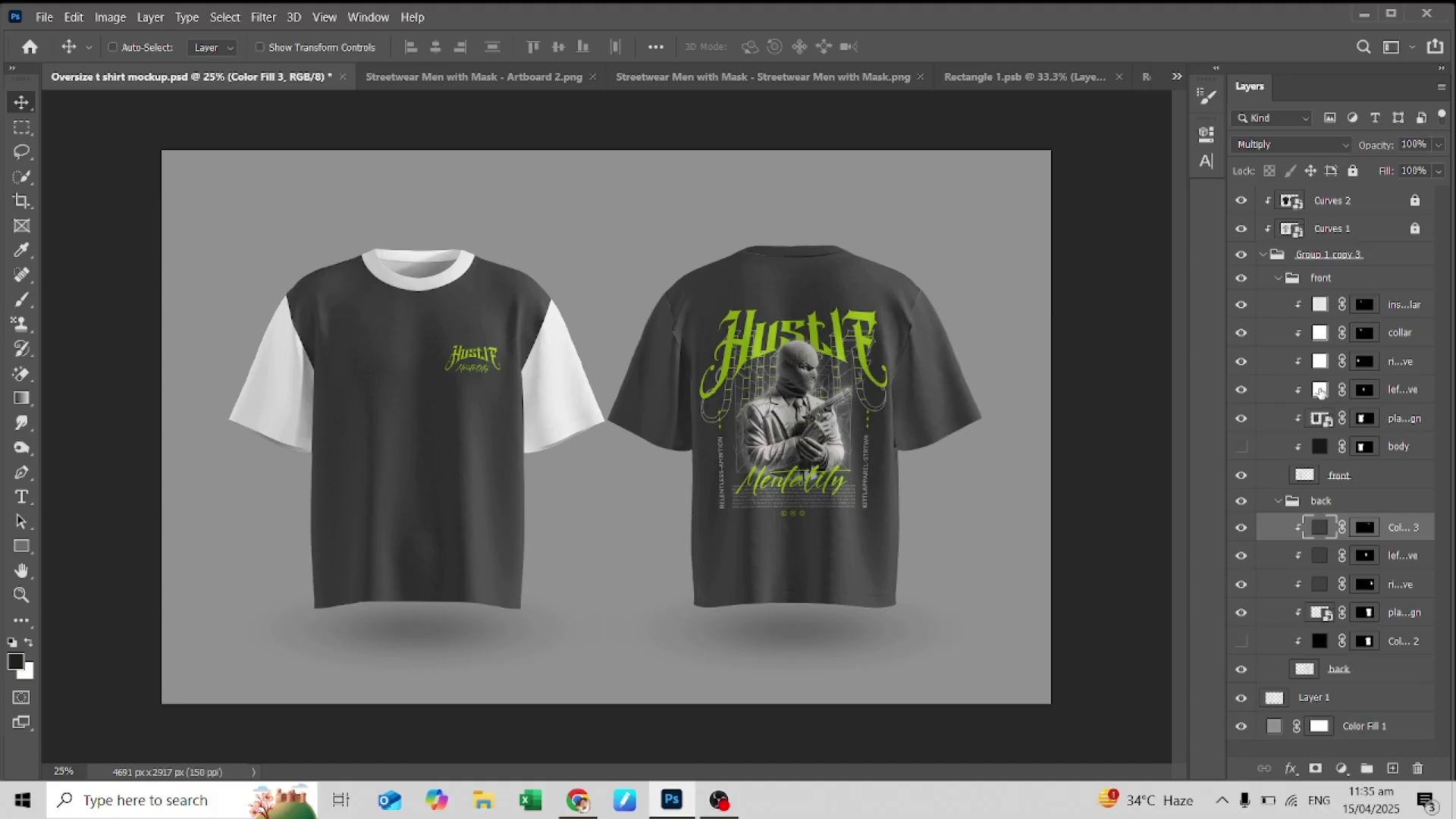
Step: Recolour the left sleeve and right sleeve layers in the front group to dark grey 404040
double_click(1320, 390)
key(ctrl+v)
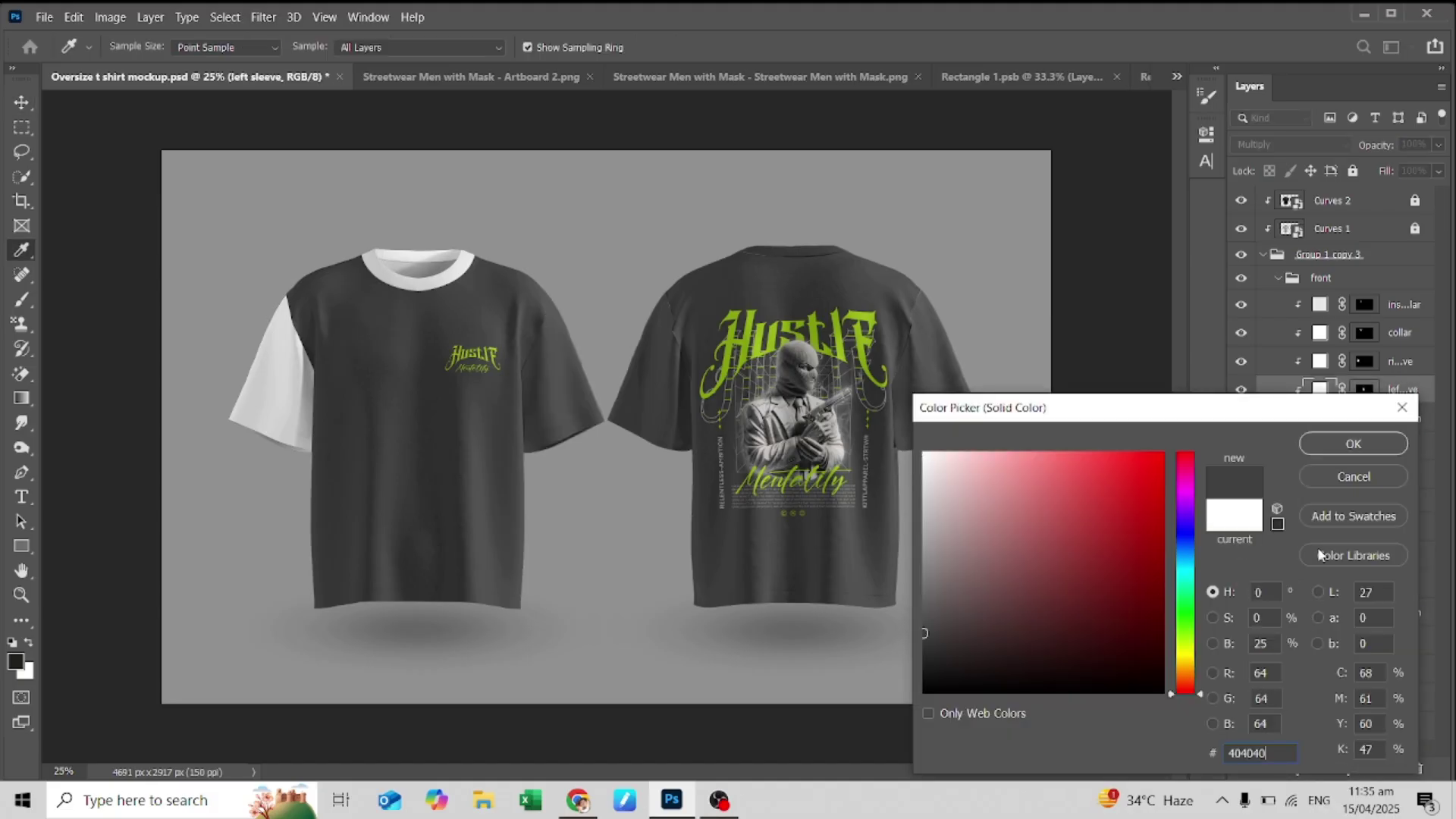
click(1338, 443)
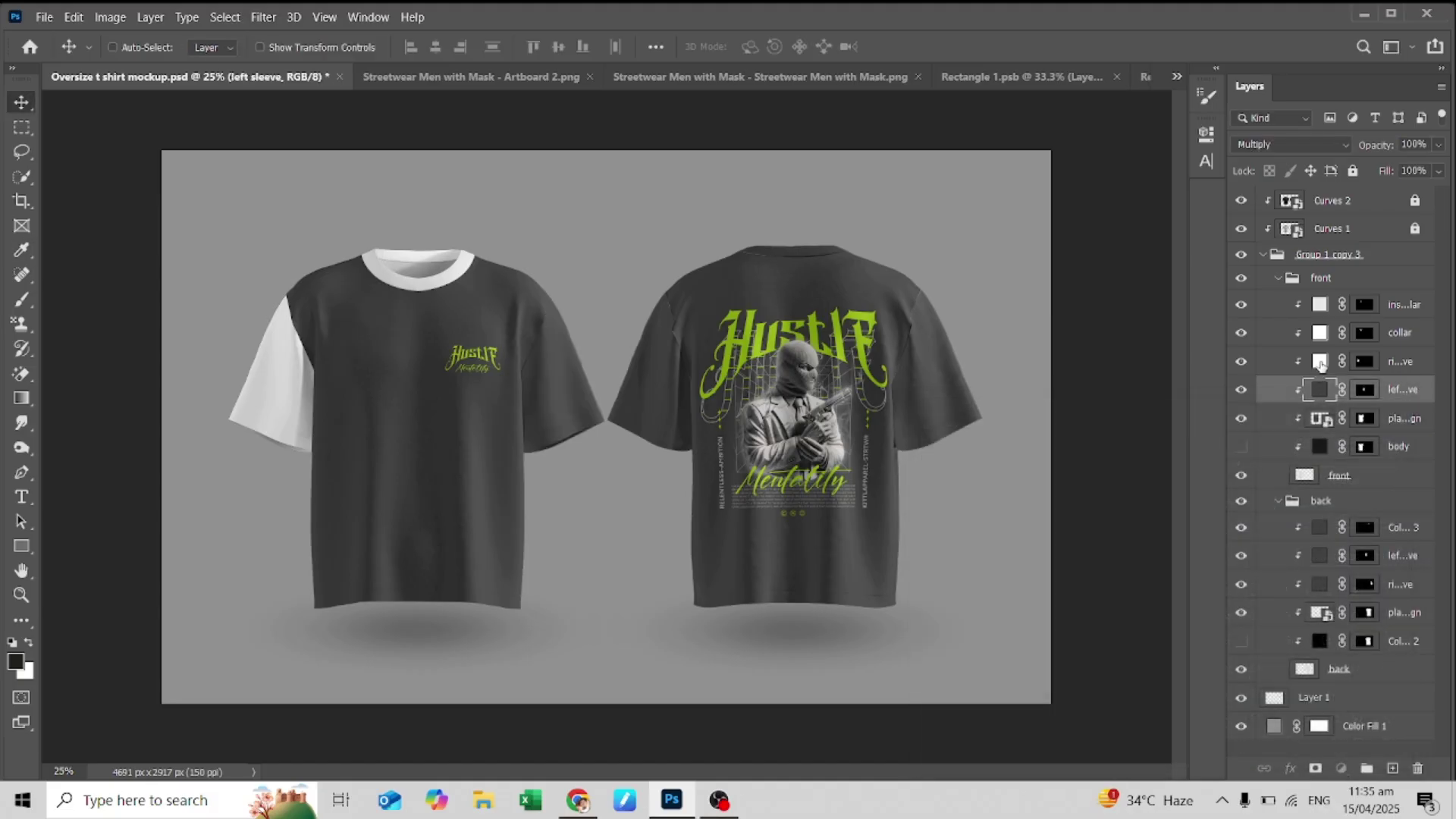
double_click(1319, 362)
key(ctrl+v)
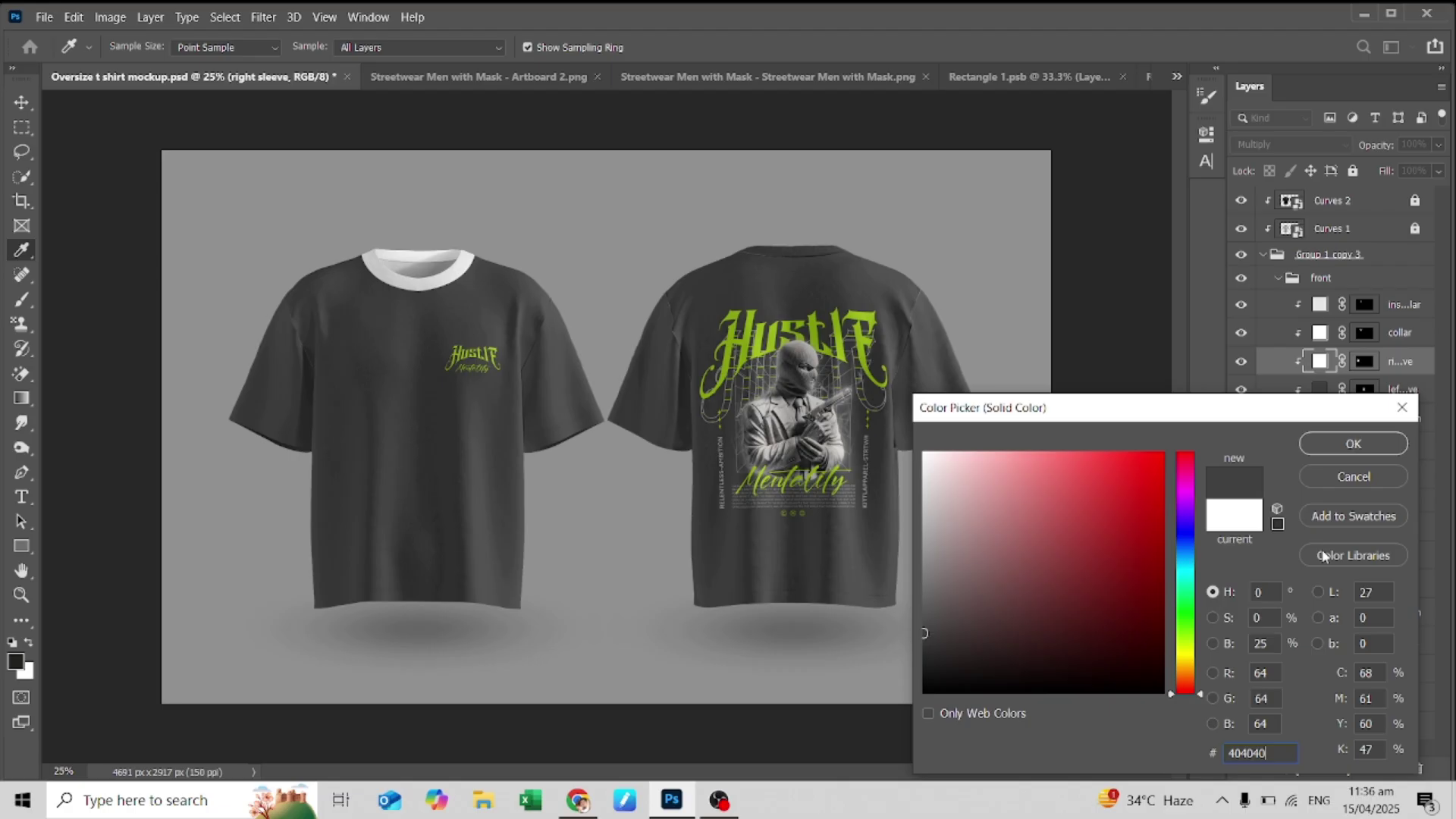
click(1341, 453)
Step: Set the collar layer in the front group to dark grey 404040
double_click(1319, 333)
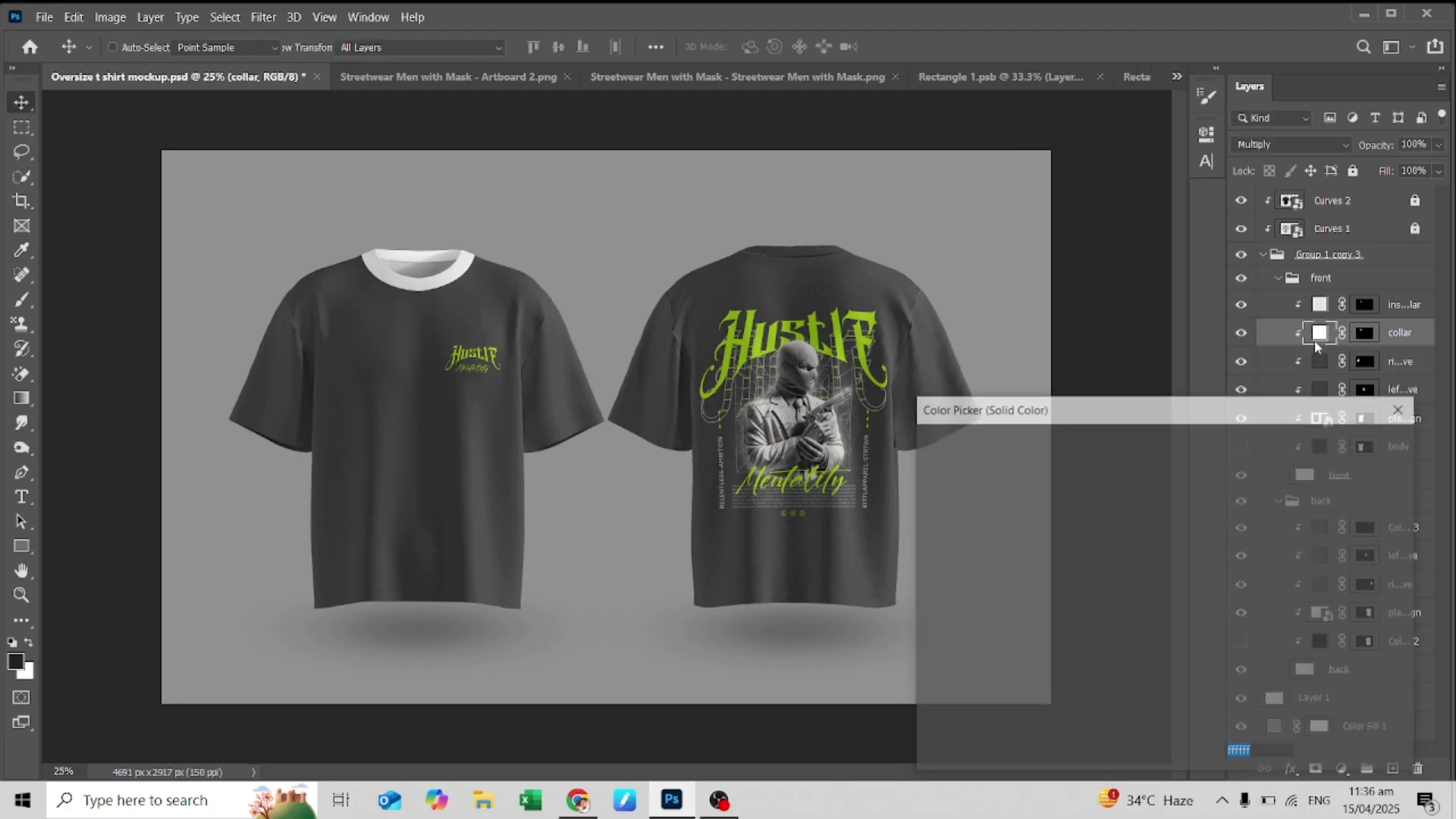
key(ctrl+v)
click(1343, 443)
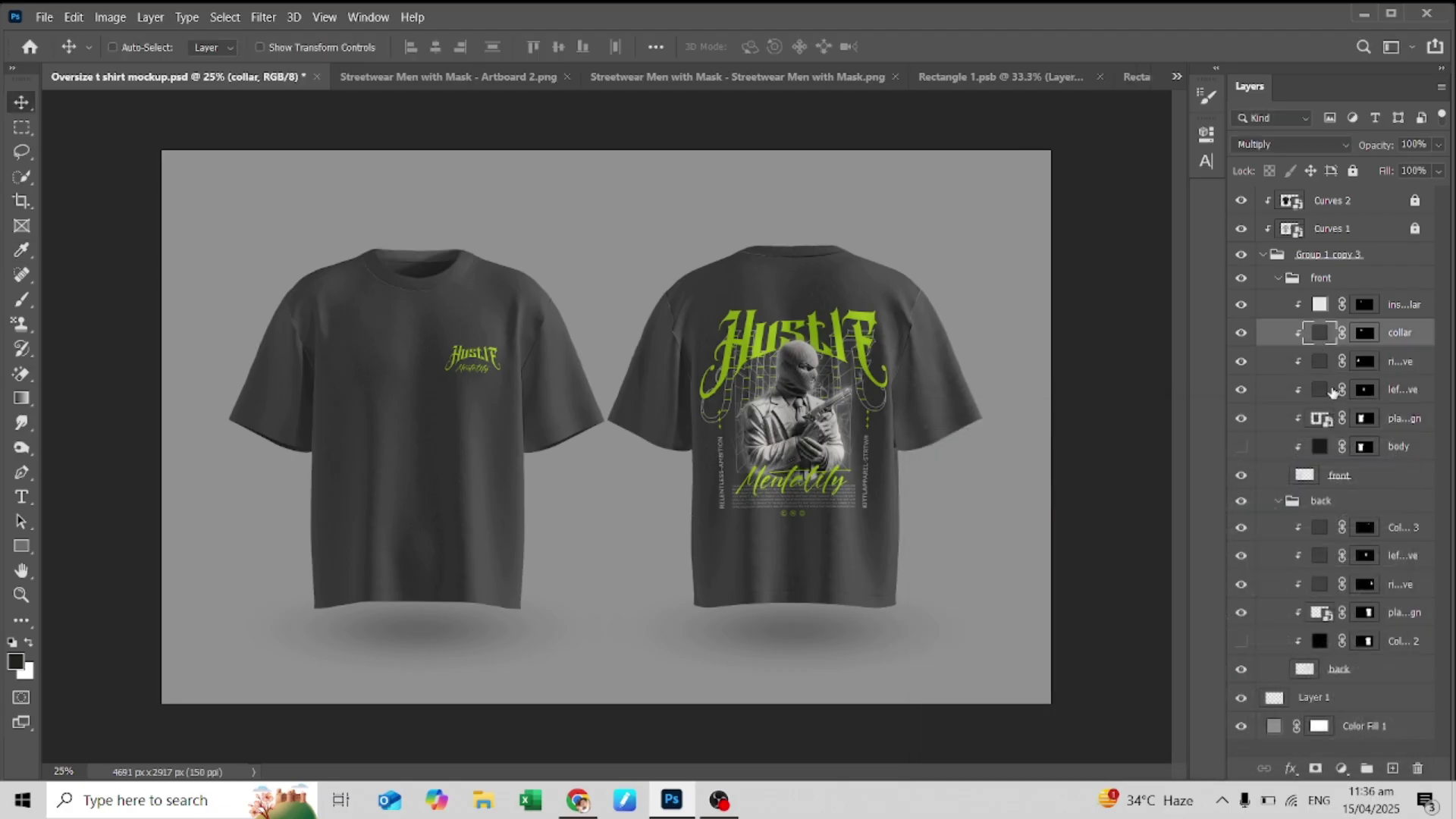